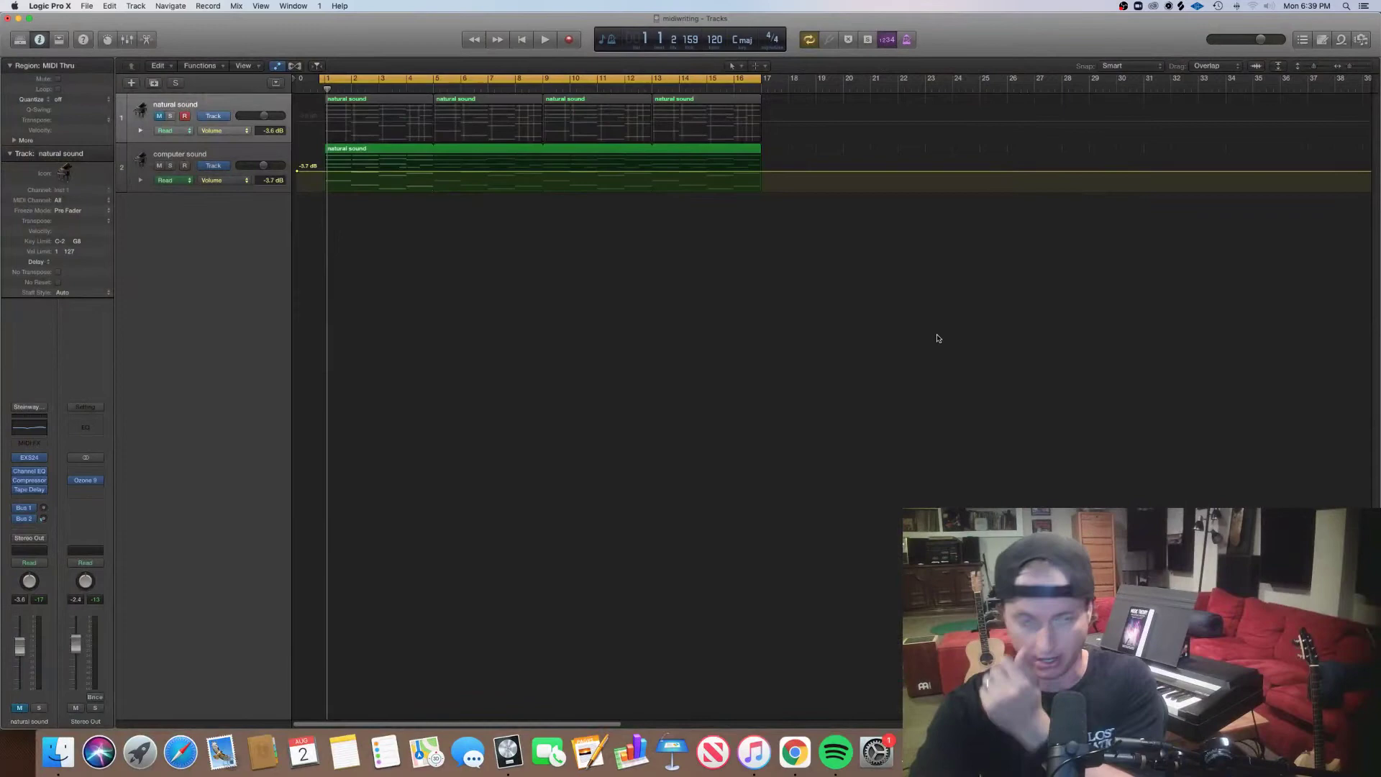
Audition the computer sound track from the start of its region.
left_click(142, 154)
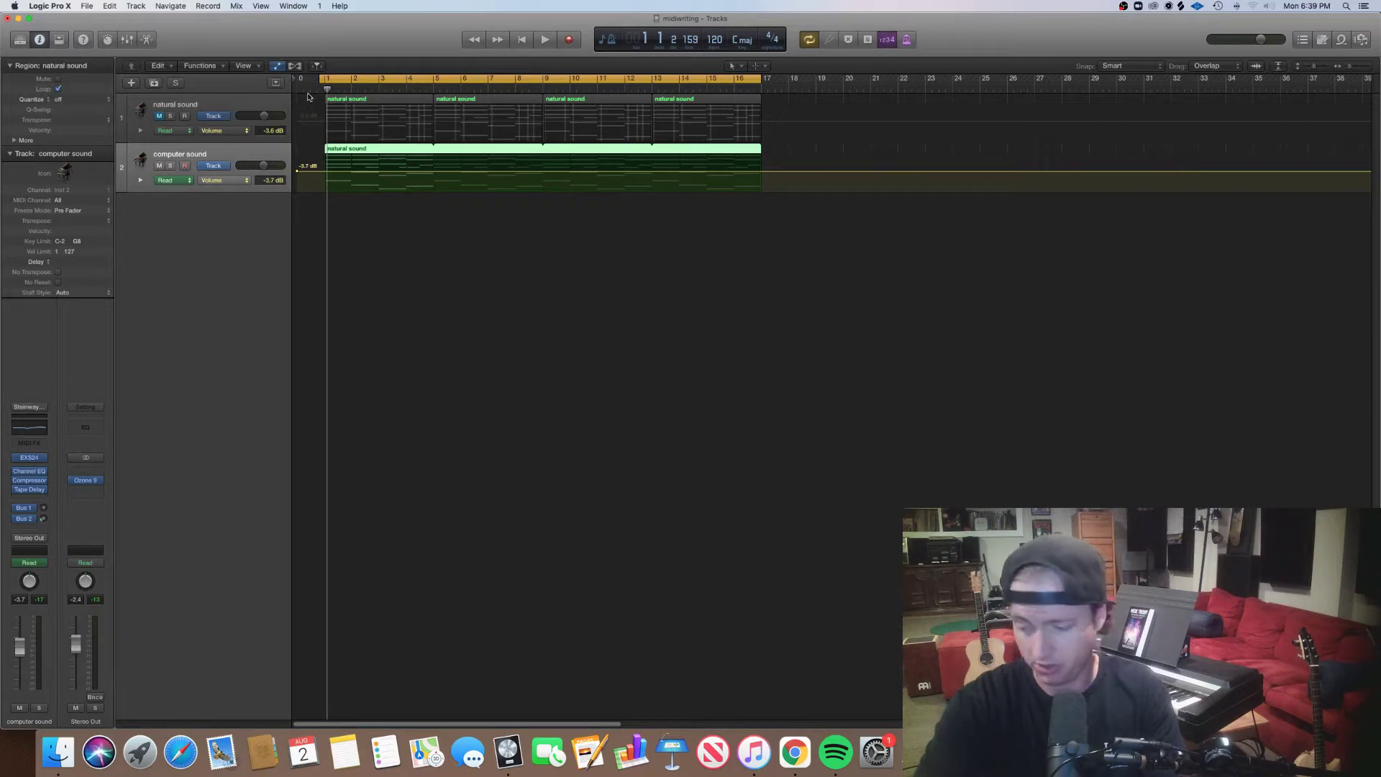
key("space")
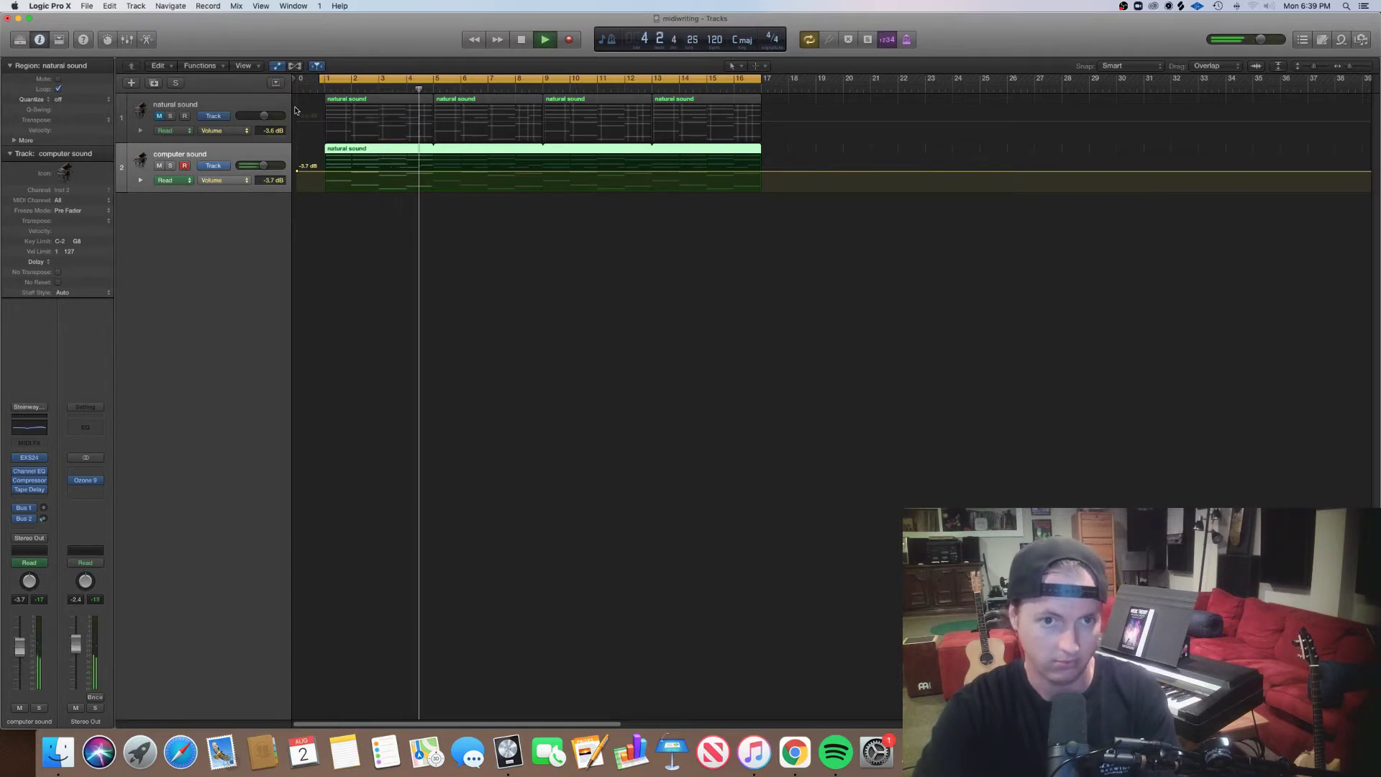
key("space")
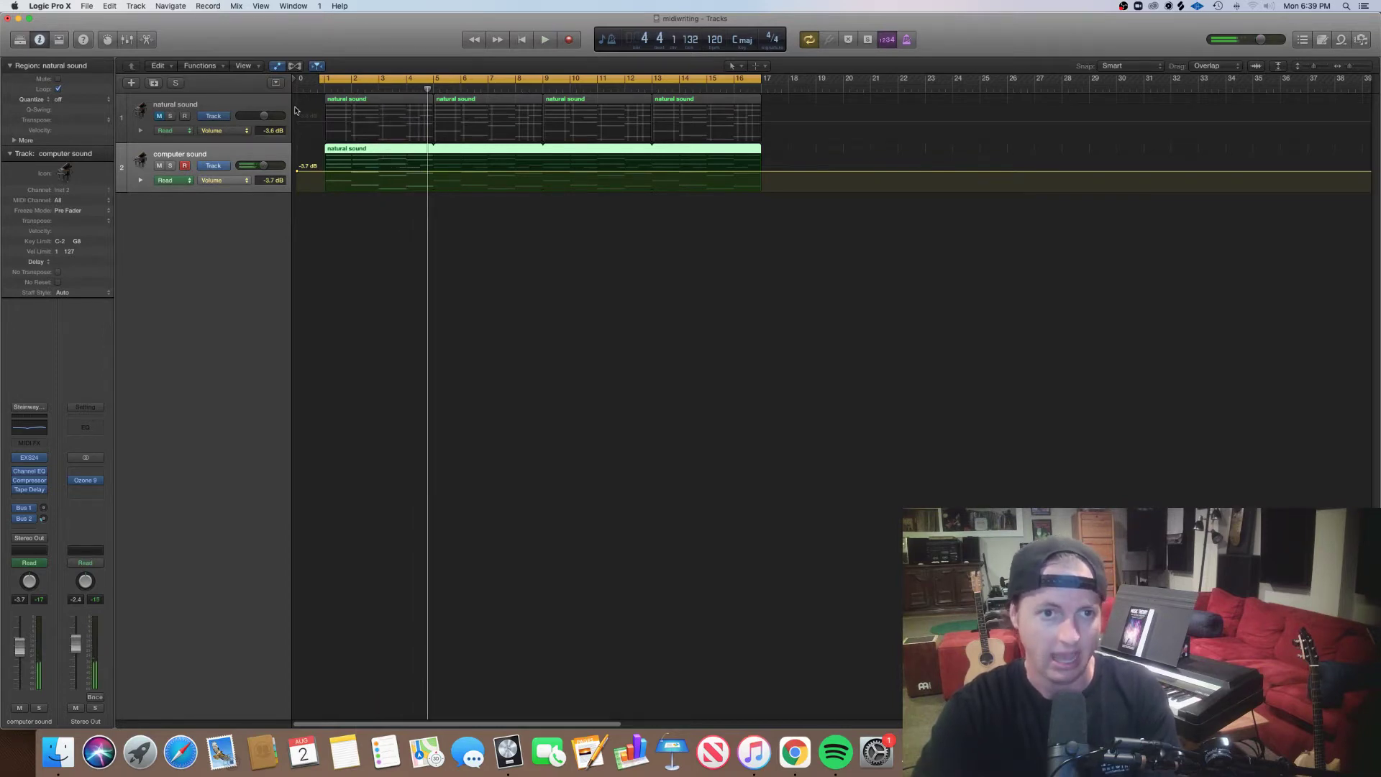
Solo the natural sound track, mute the computer sound track, and play the result with track automation hidden.
left_click(170, 116)
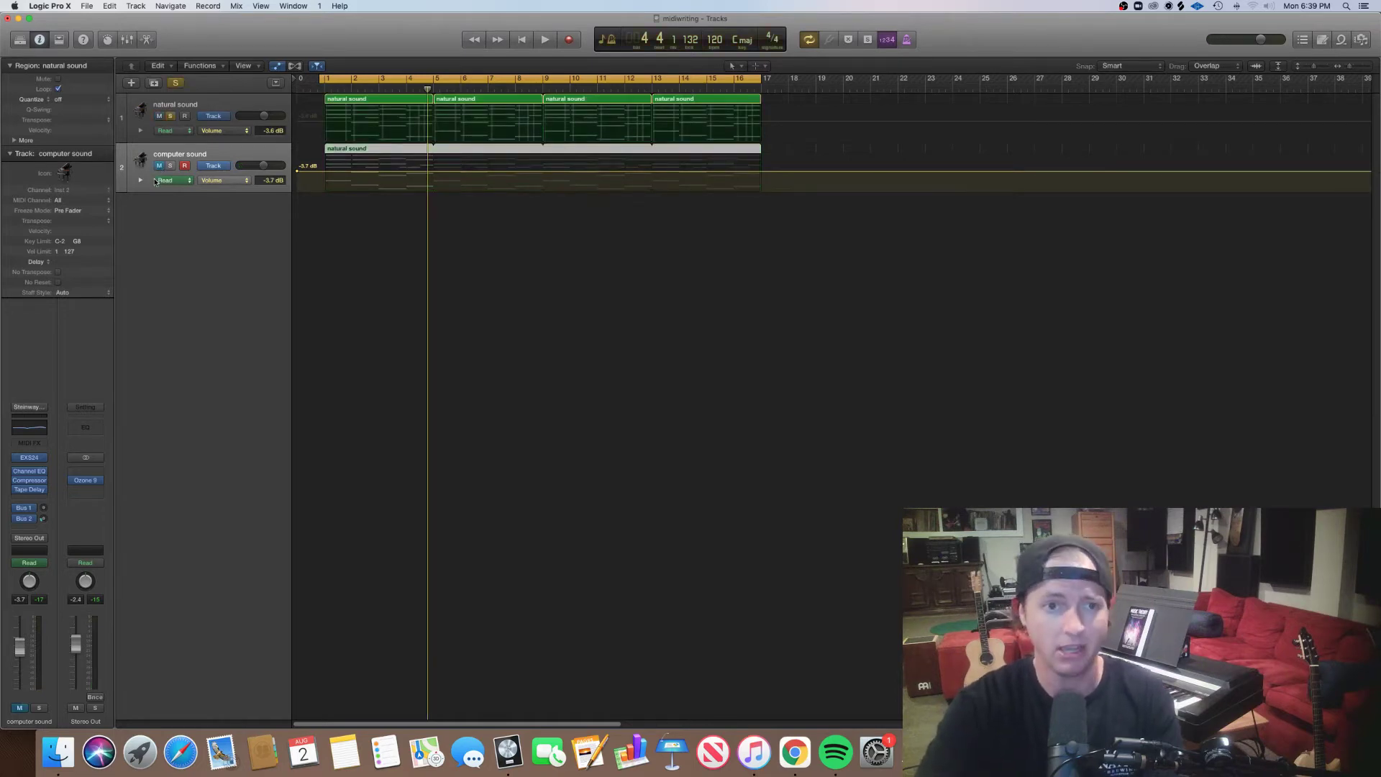
key("space")
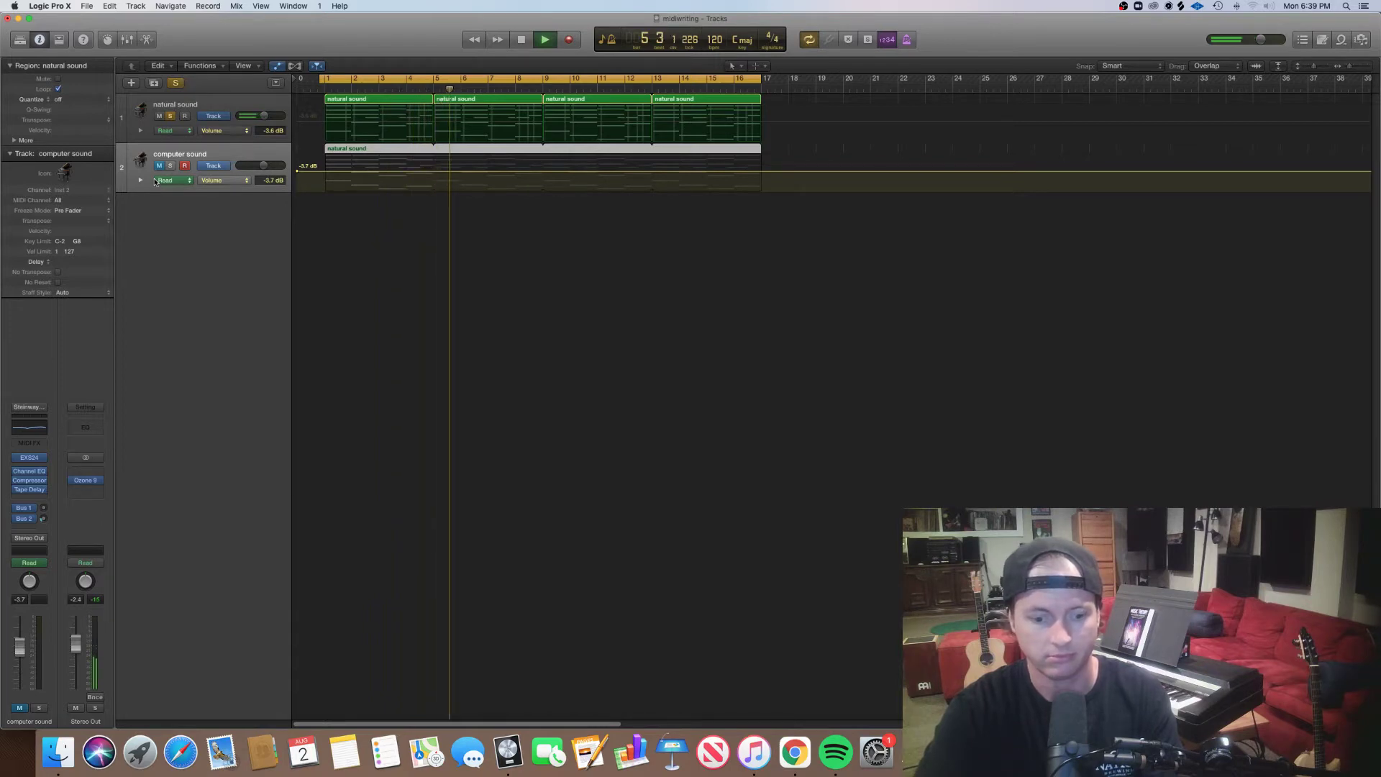
key("a")
left_click(302, 106)
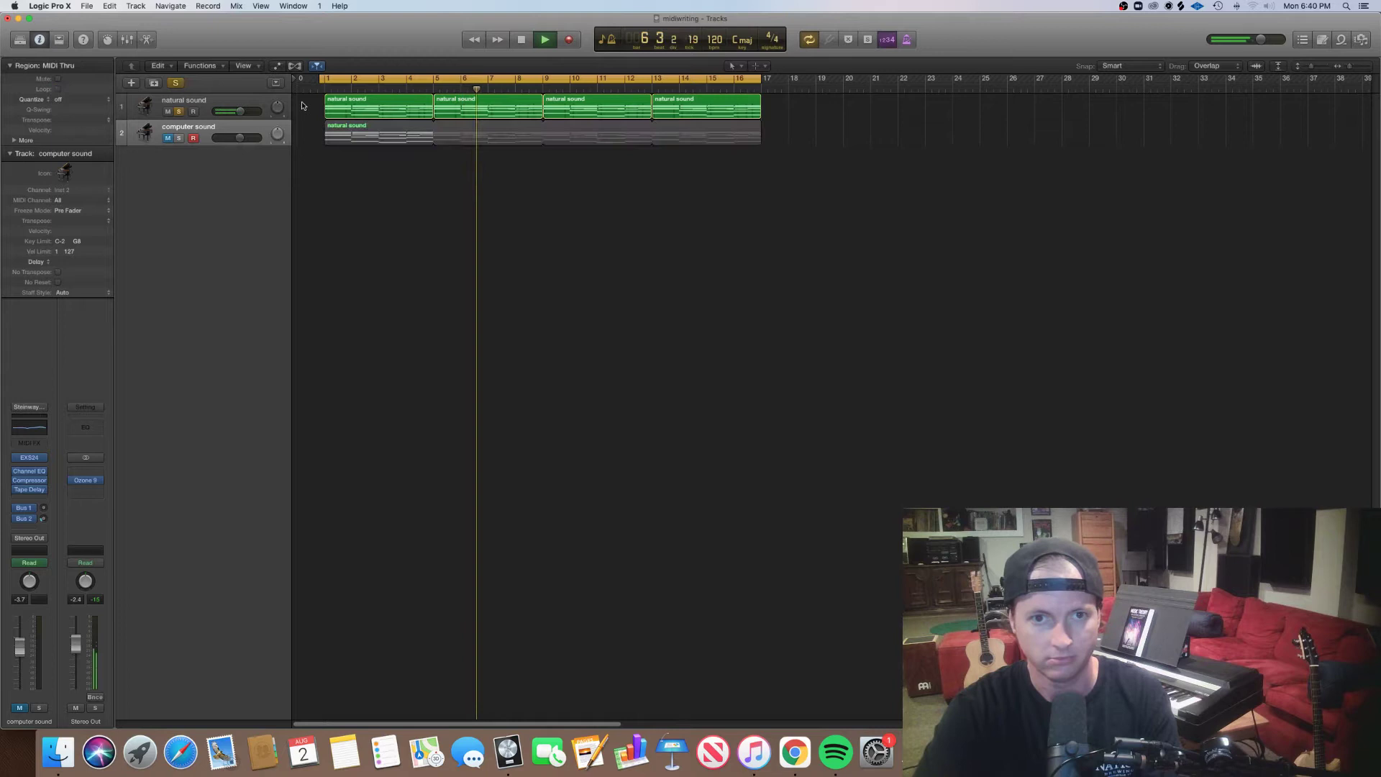
Examine the notes and sustain pedal data of the four natural sound regions in the Piano Roll, then stop playback.
left_click_drag(303, 105, 674, 115)
key("p")
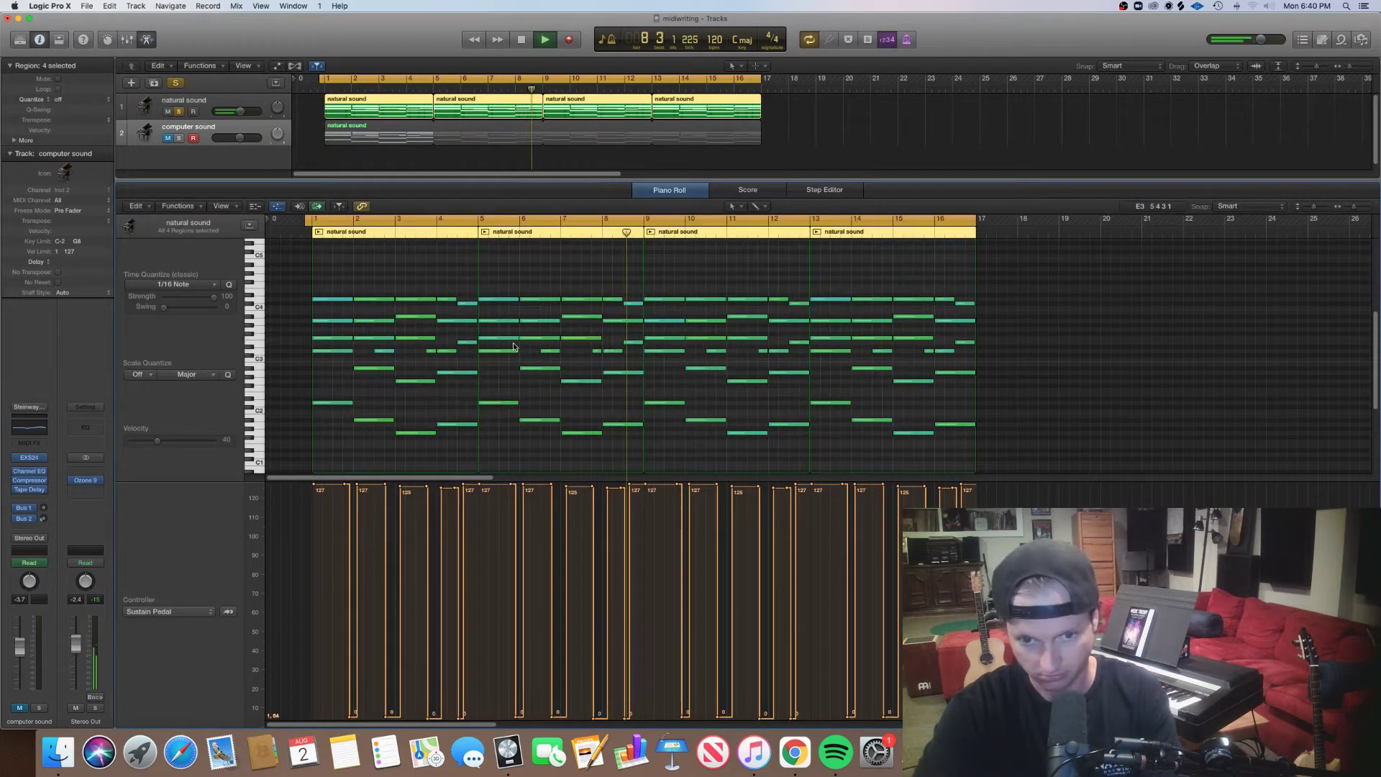
key("space")
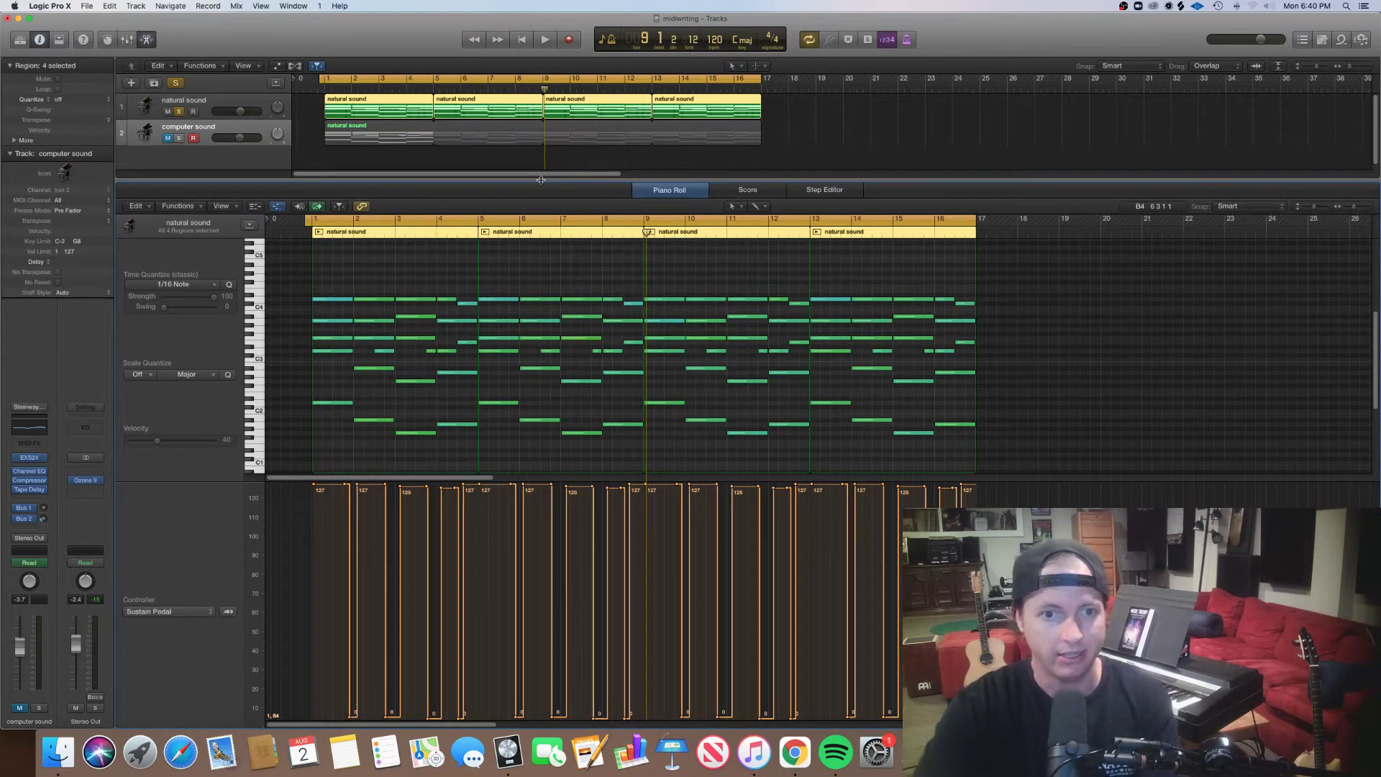
Close the Piano Roll, set the project tempo to 106, and play back the natural sound track.
key("e")
left_click(563, 178)
left_click(201, 103)
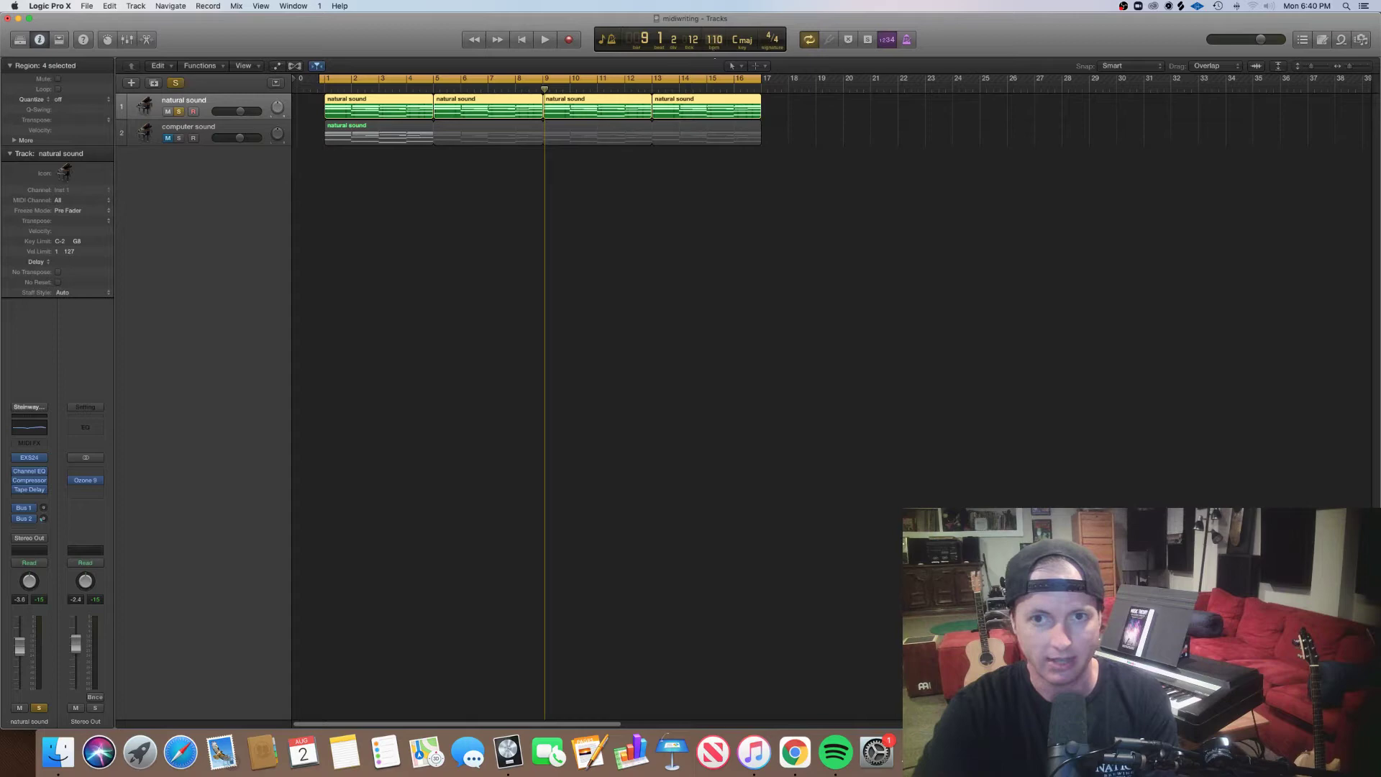
key("space")
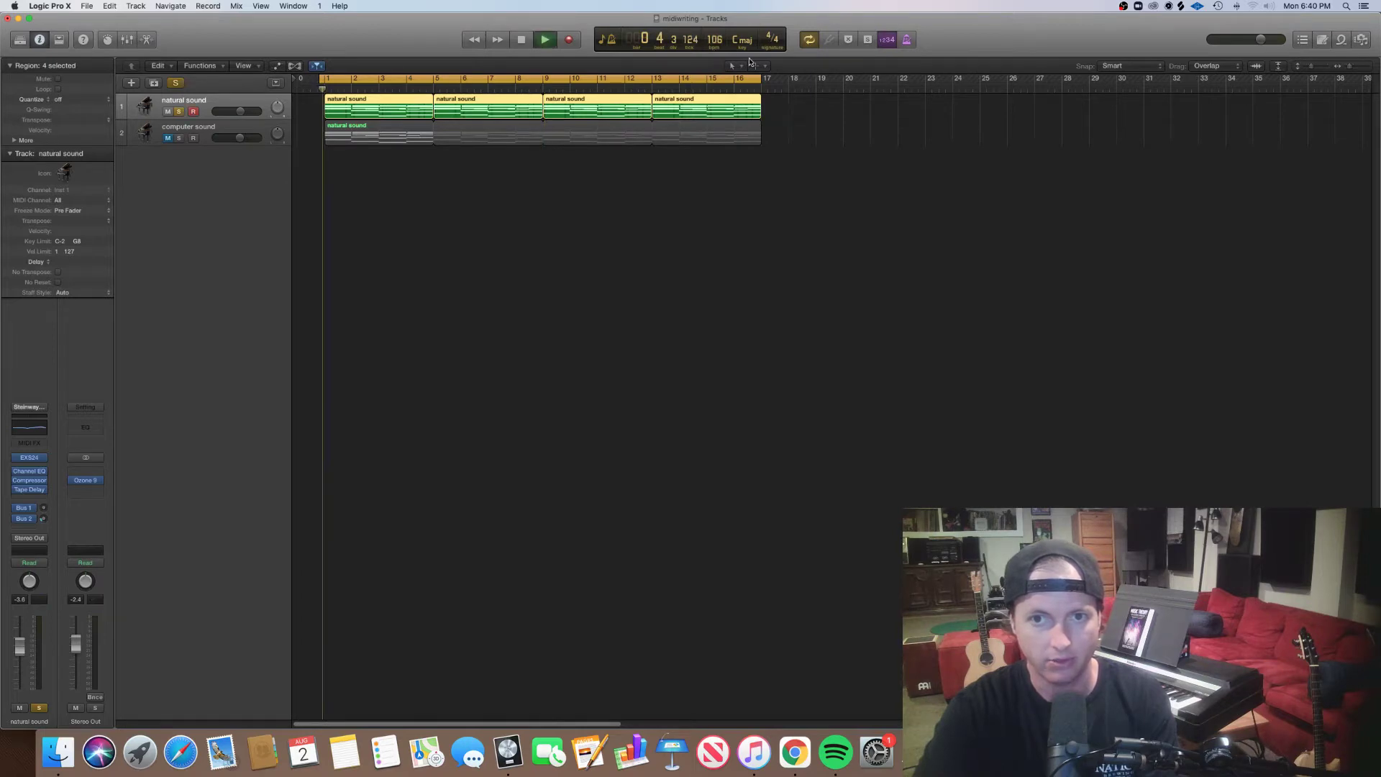
left_click(908, 41)
key("space")
key("space")
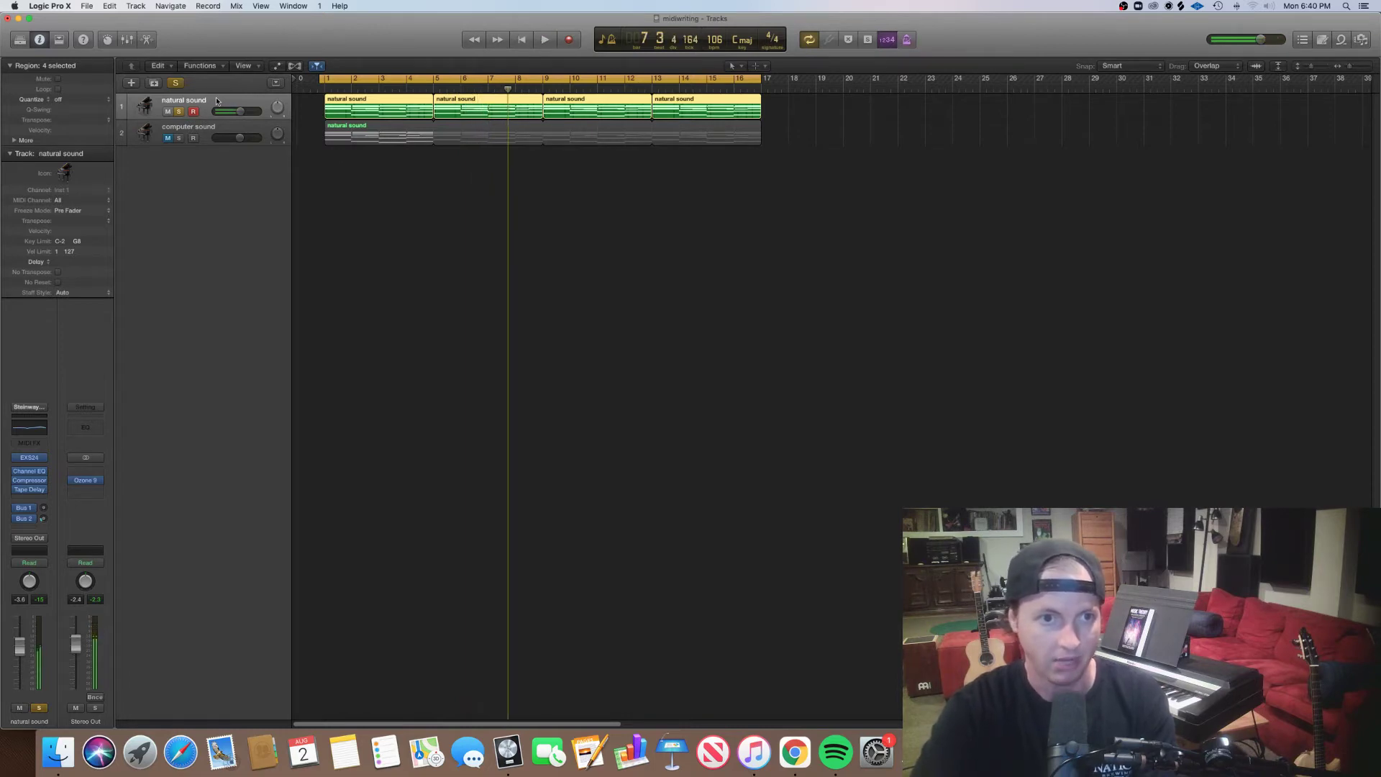
Create a Serum software instrument track, copy the four natural sound regions onto it, and solo it.
left_click(131, 84)
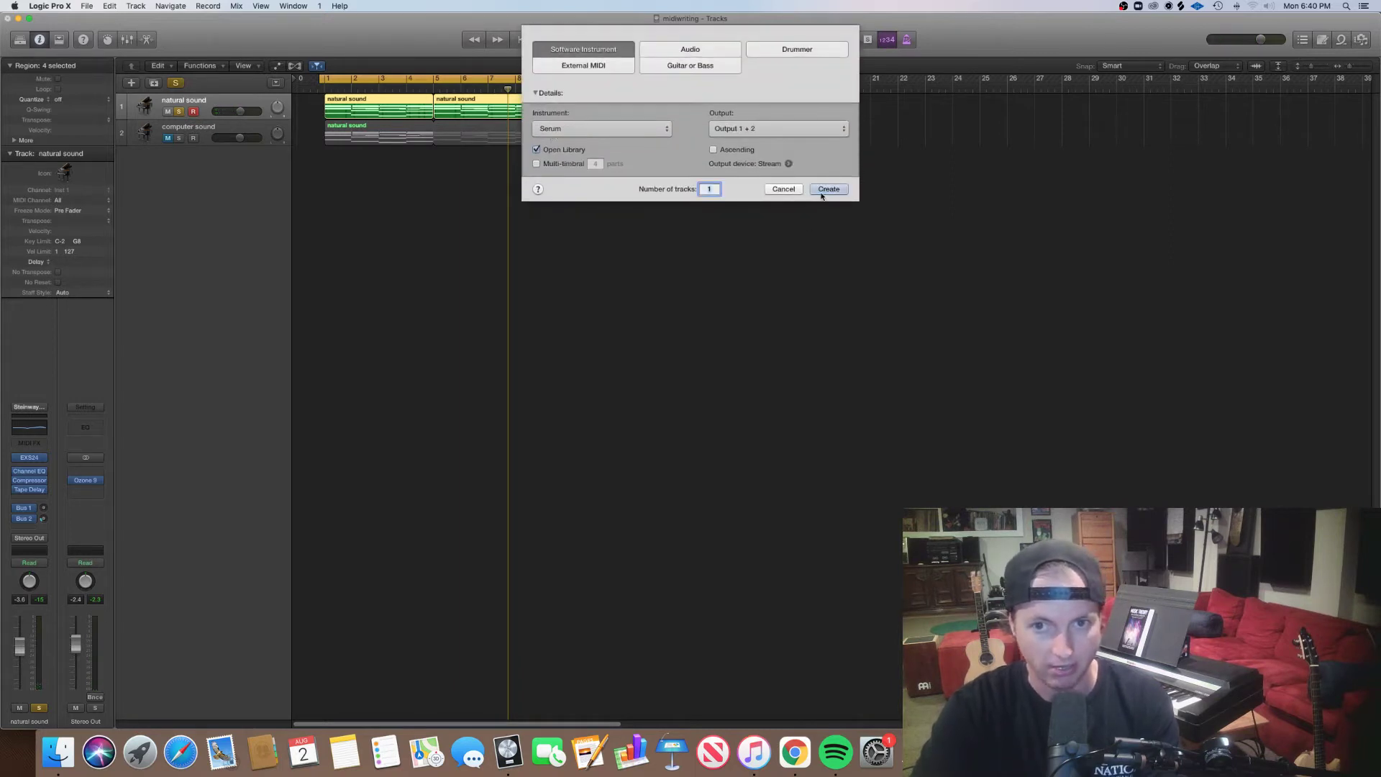
left_click(828, 189)
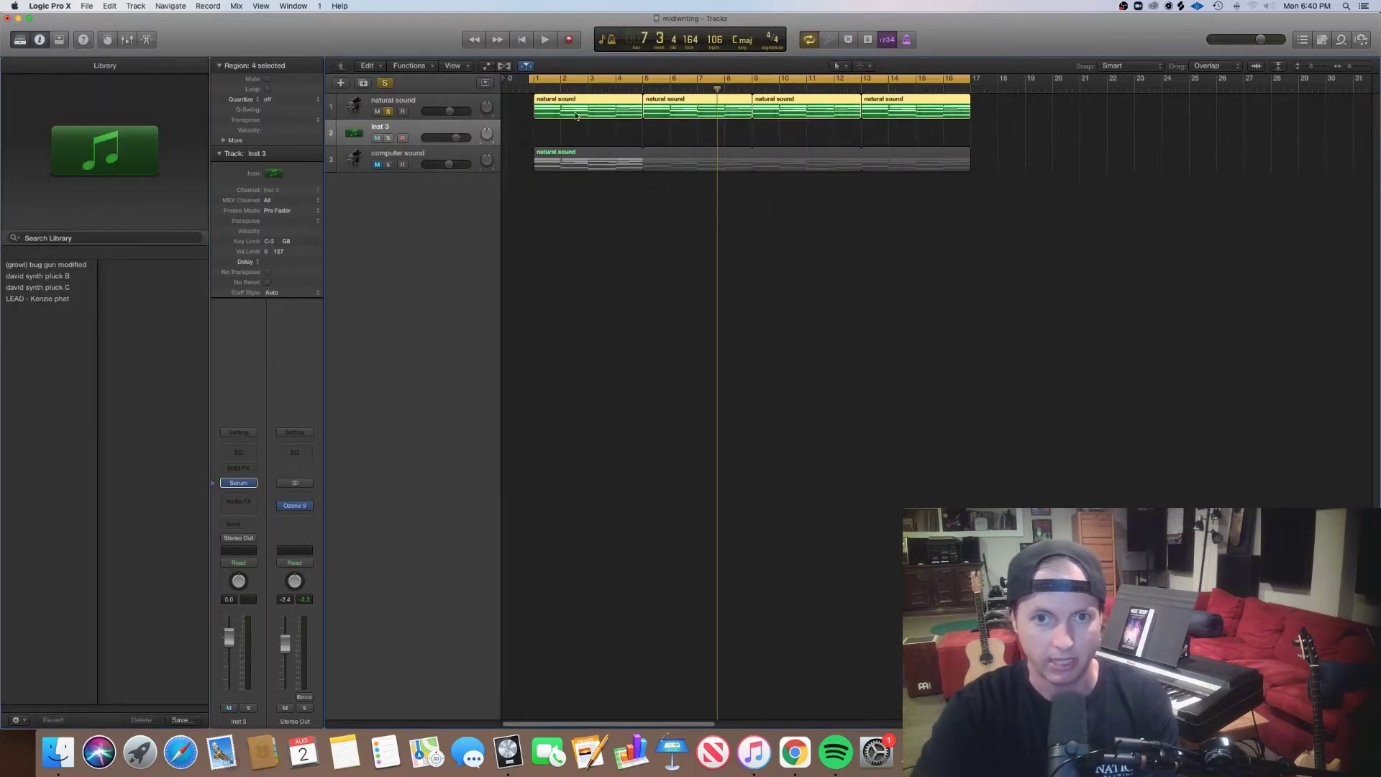
mouse_move(568, 108)
left_mouse_down()
mouse_move(569, 135)
mouse_move(555, 107)
left_mouse_up()
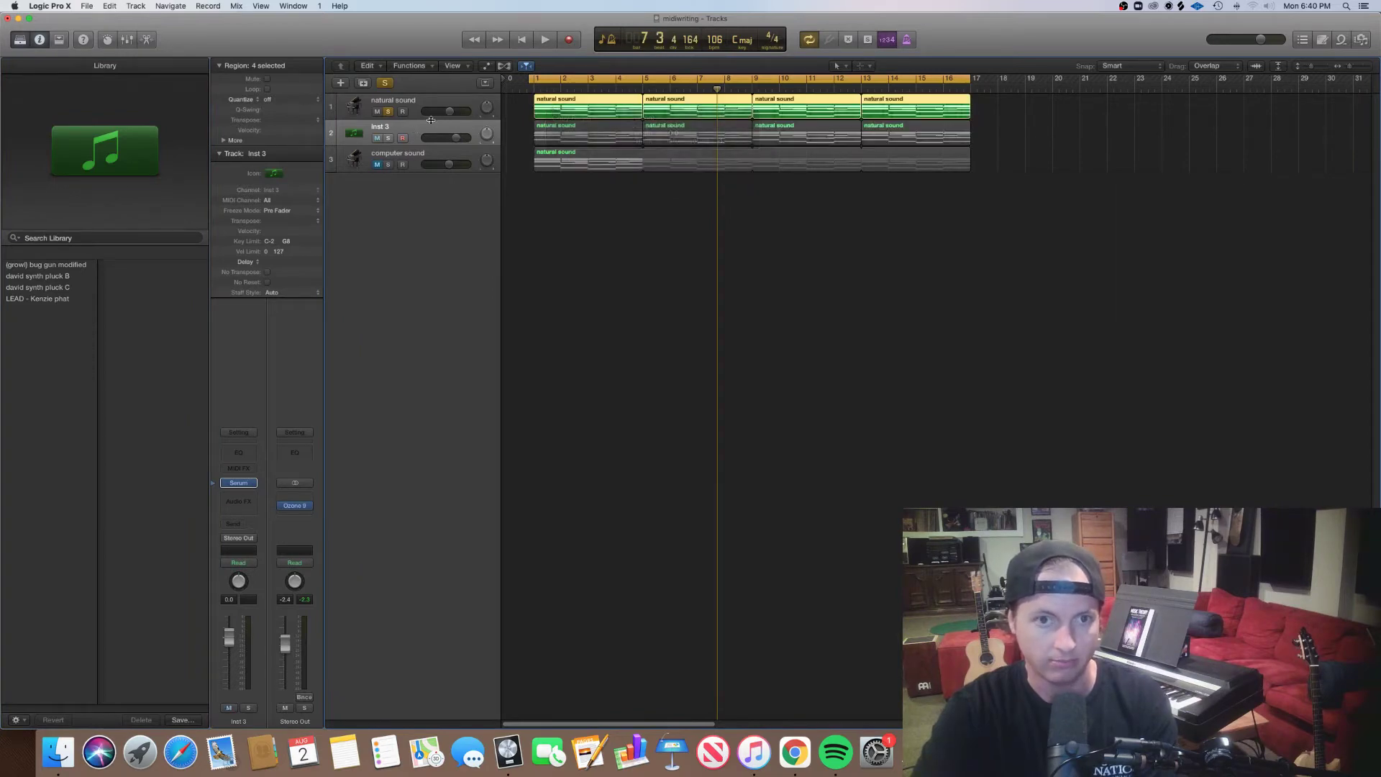
left_click(388, 138)
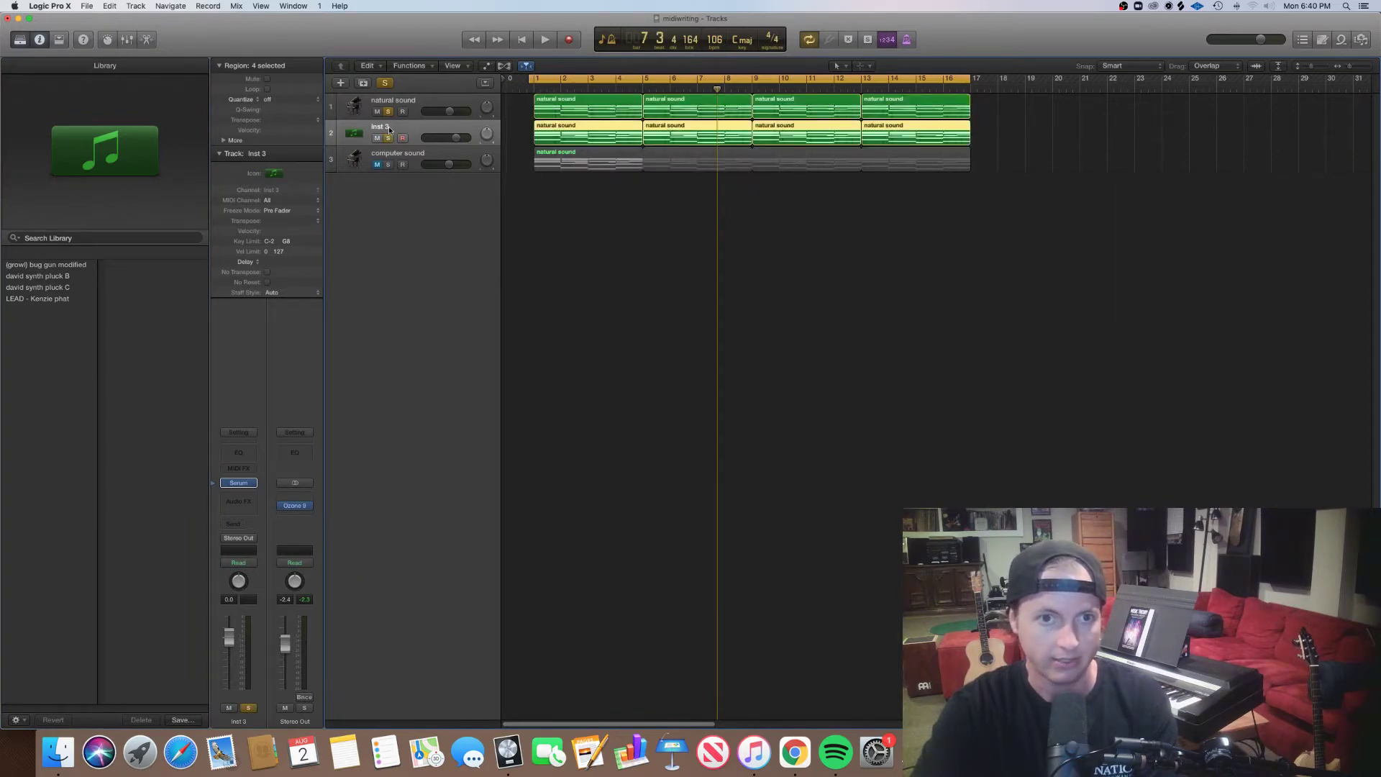
Add an Arpeggiator MIDI effect to the Serum track and move its window clear of the channel strip.
left_click(244, 469)
left_click(264, 482)
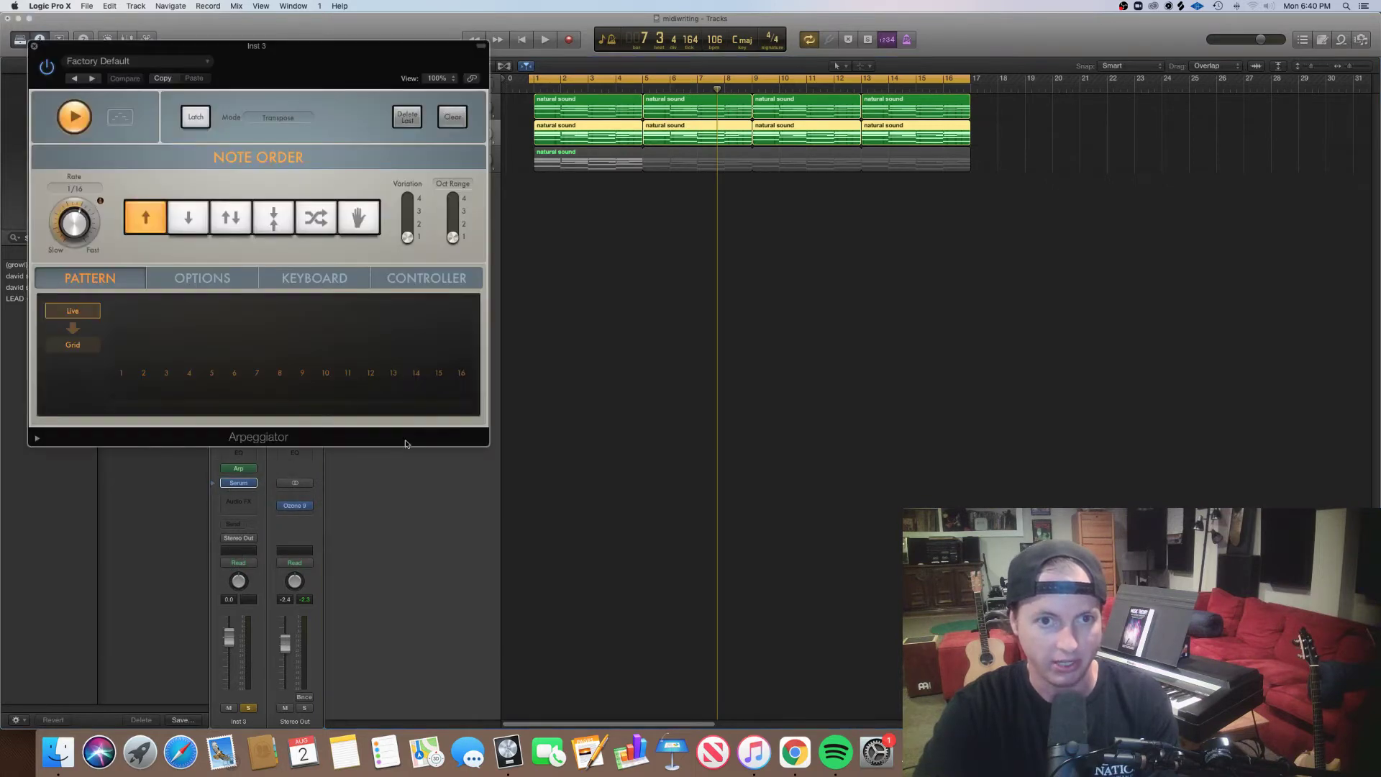
left_click_drag(330, 66, 890, 219)
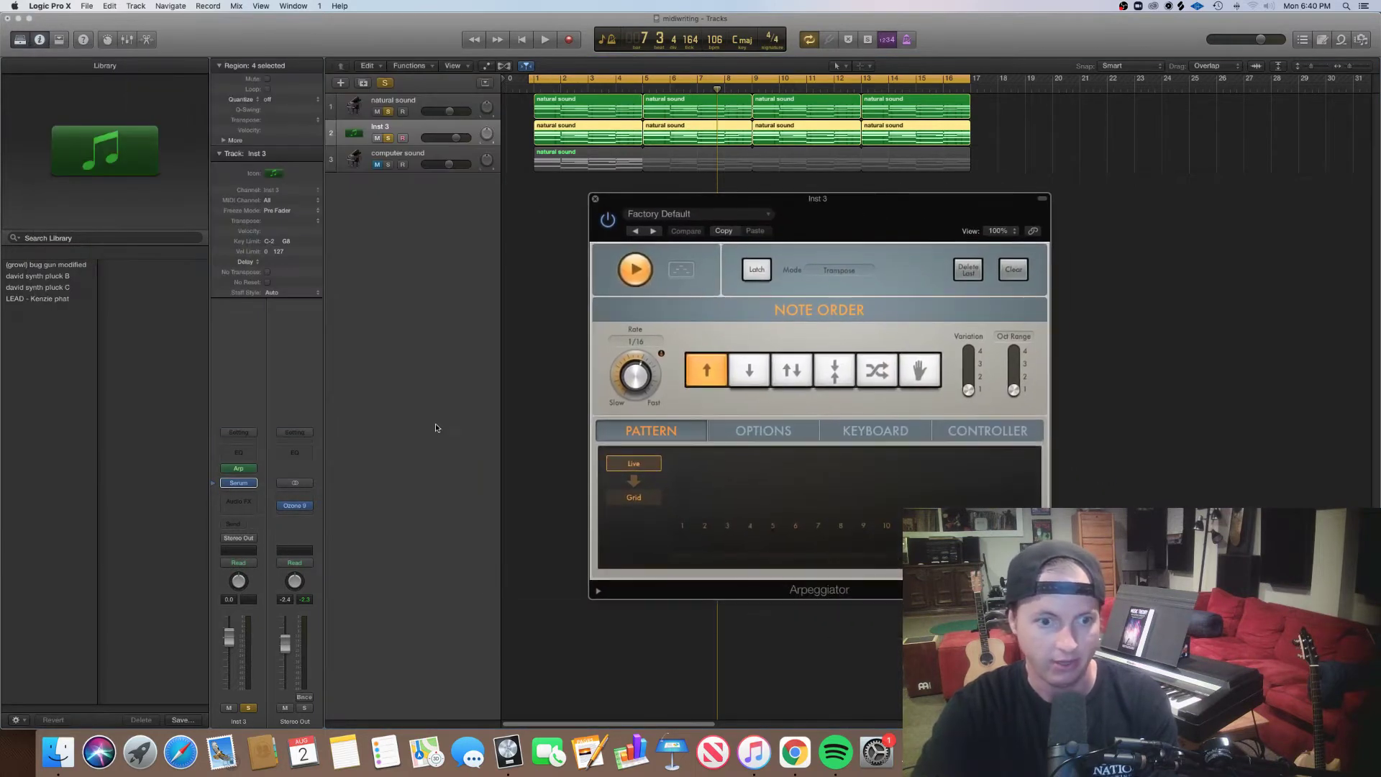
left_click(242, 469)
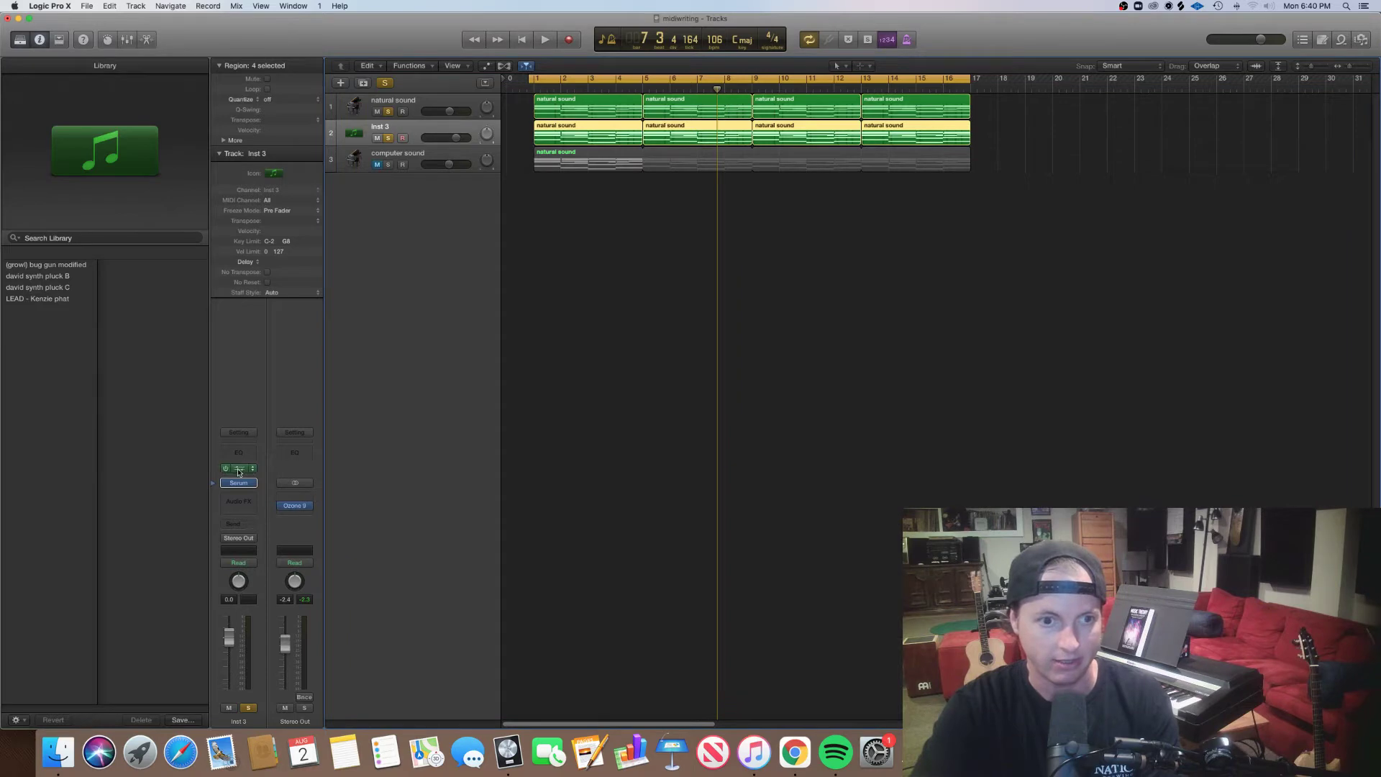
left_click(239, 469)
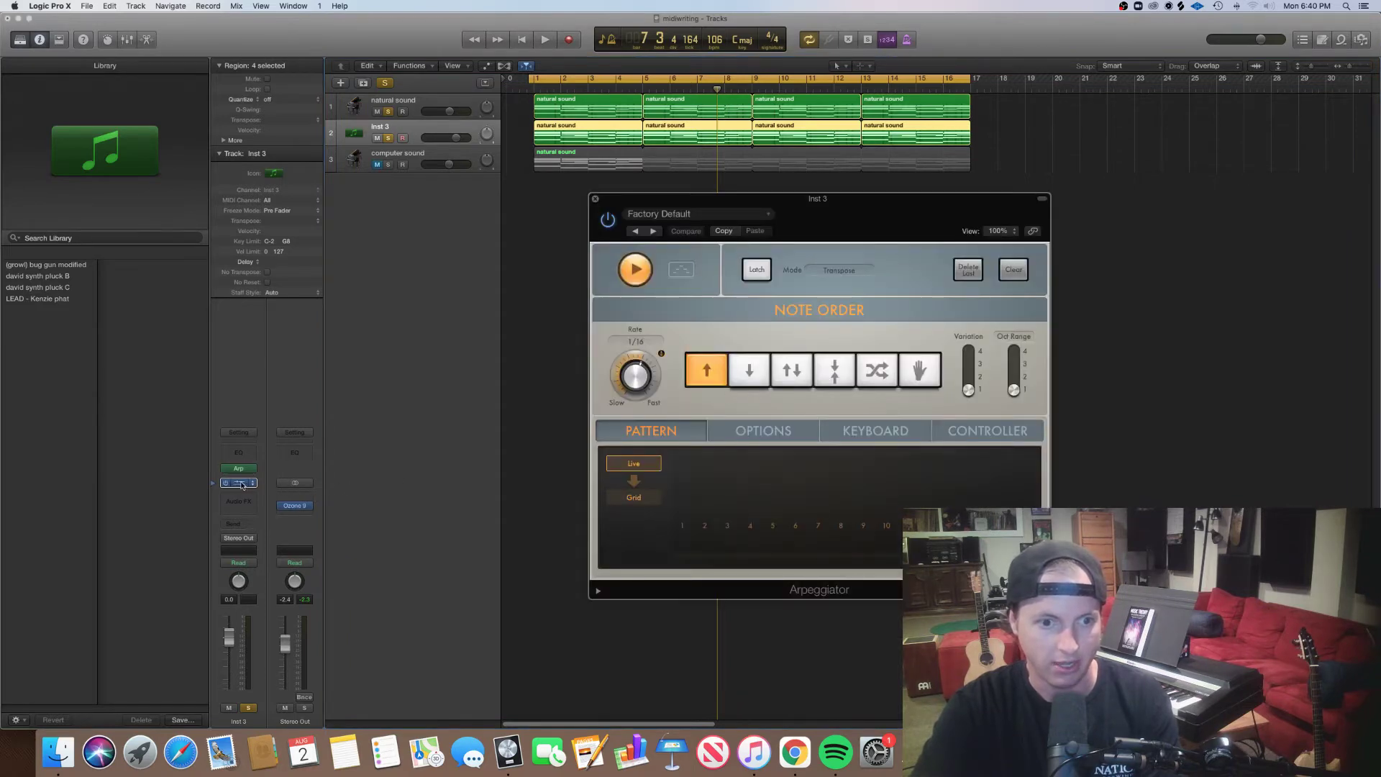
Open Serum and reshape LFO 1 into a descending curve that modulates oscillator A's level.
left_click(240, 483)
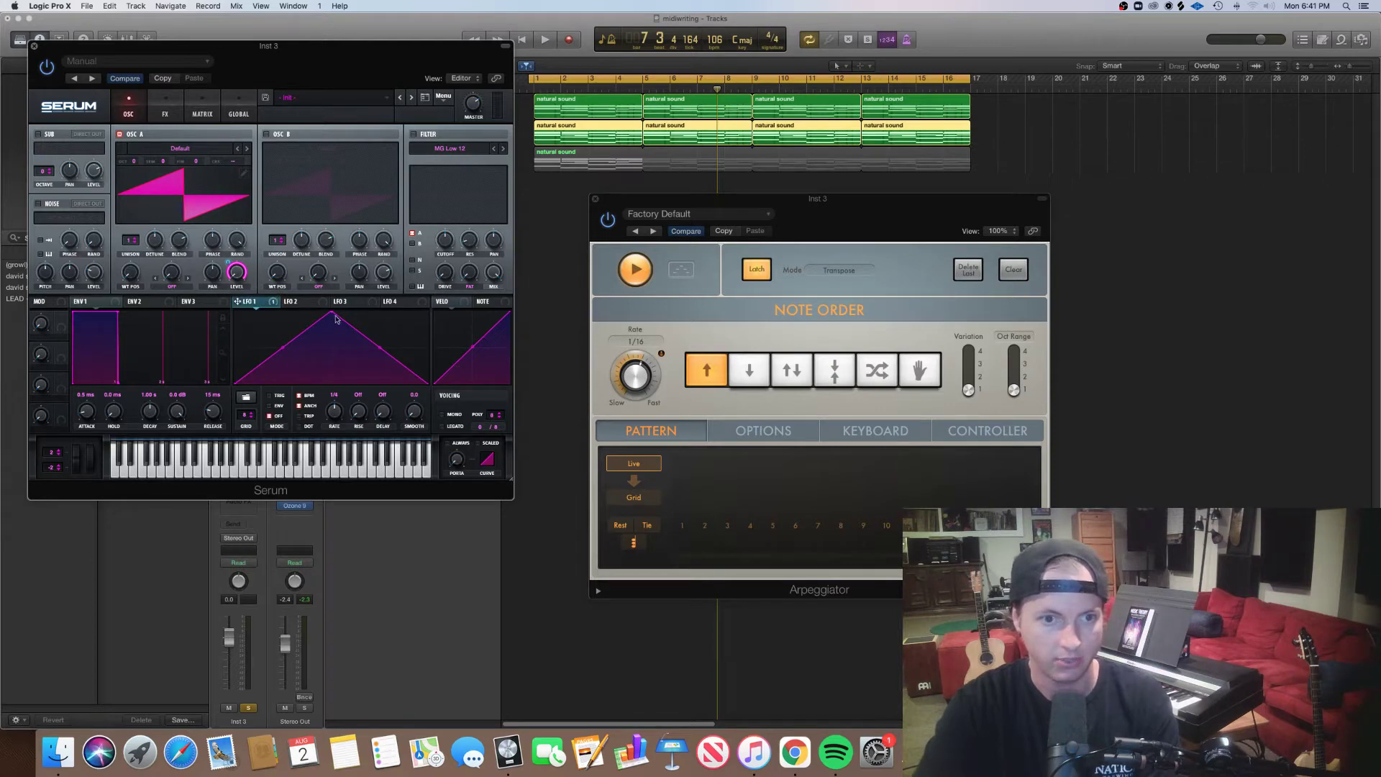
left_click_drag(336, 318, 214, 300)
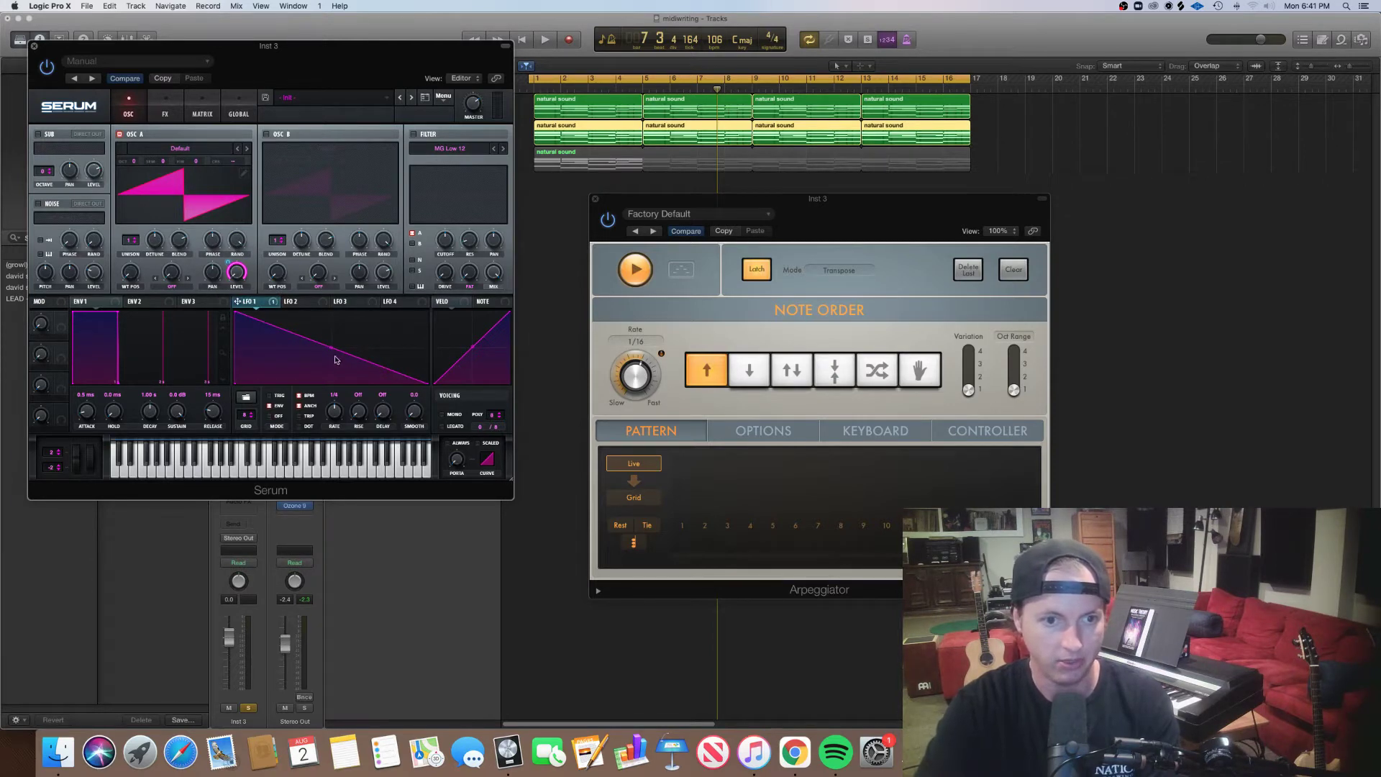
Play back the arpeggiated Serum track and lower its volume to about -8.2 dB.
key("space")
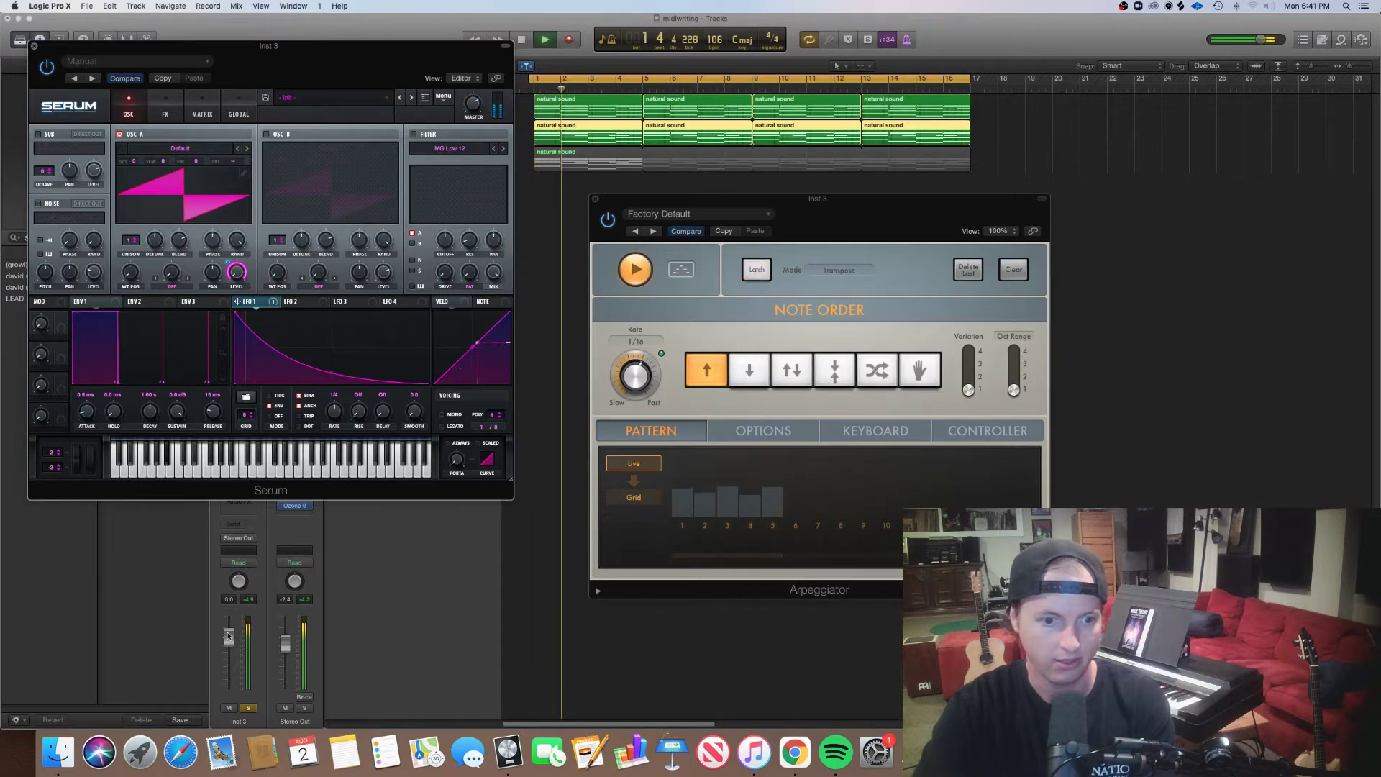
left_click_drag(229, 637, 231, 675)
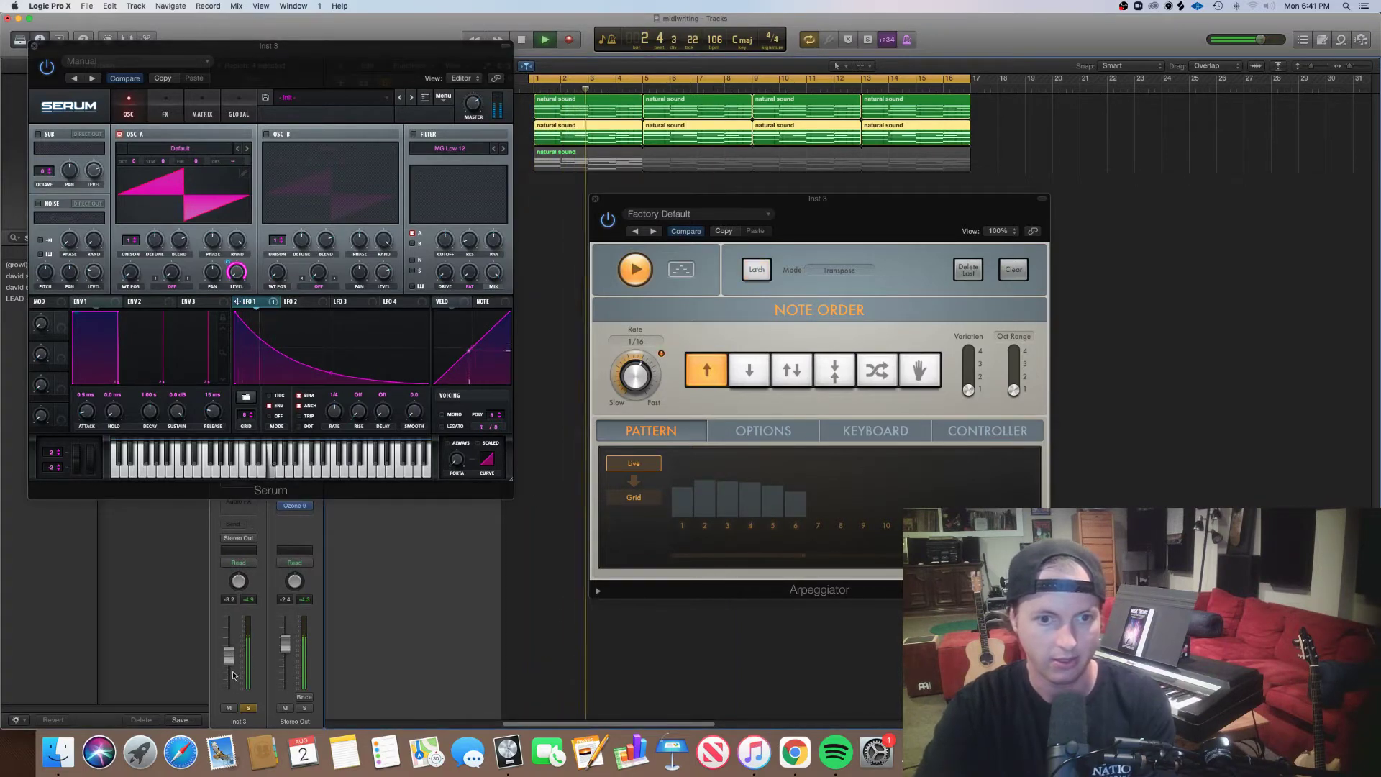
key("space")
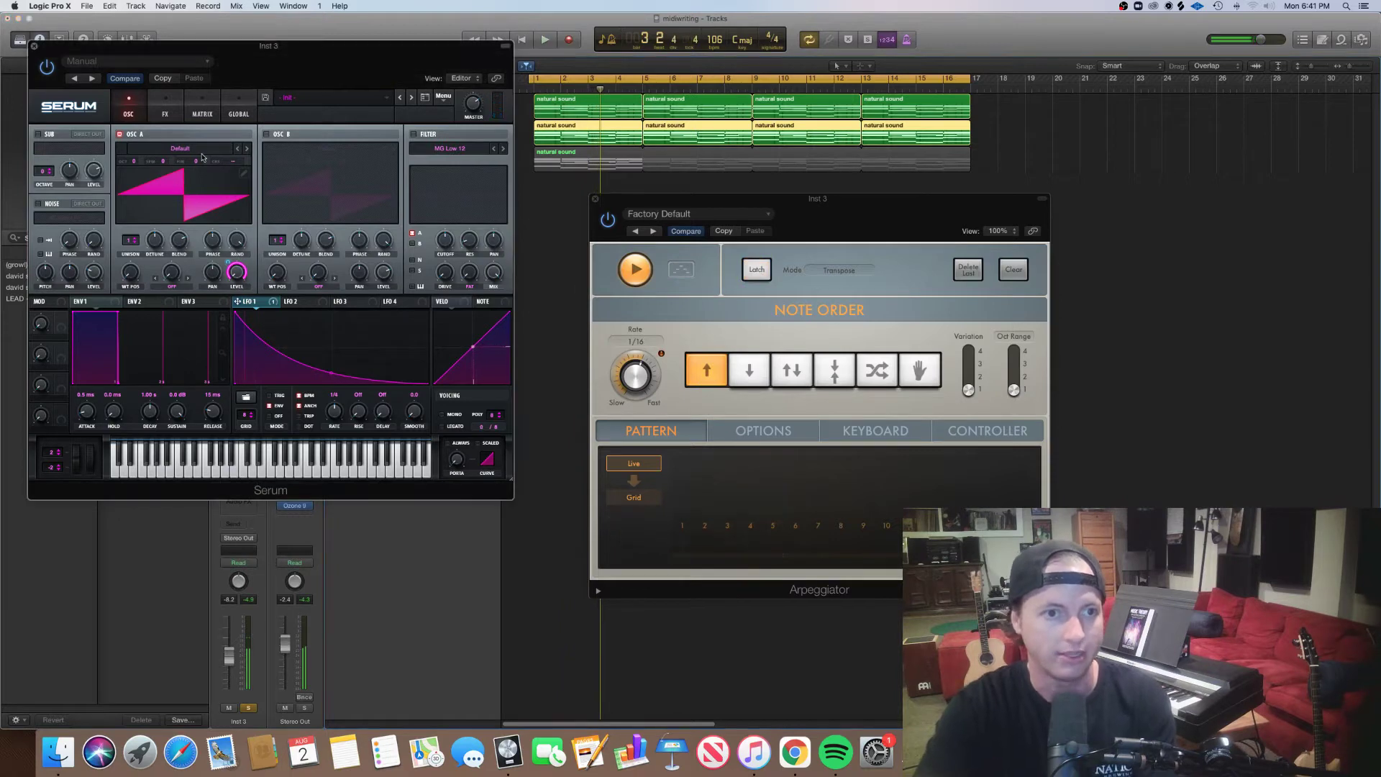
Load the analog wavetable BS2 - Acid into Serum's oscillator A.
left_click(200, 148)
mouse_move(218, 180)
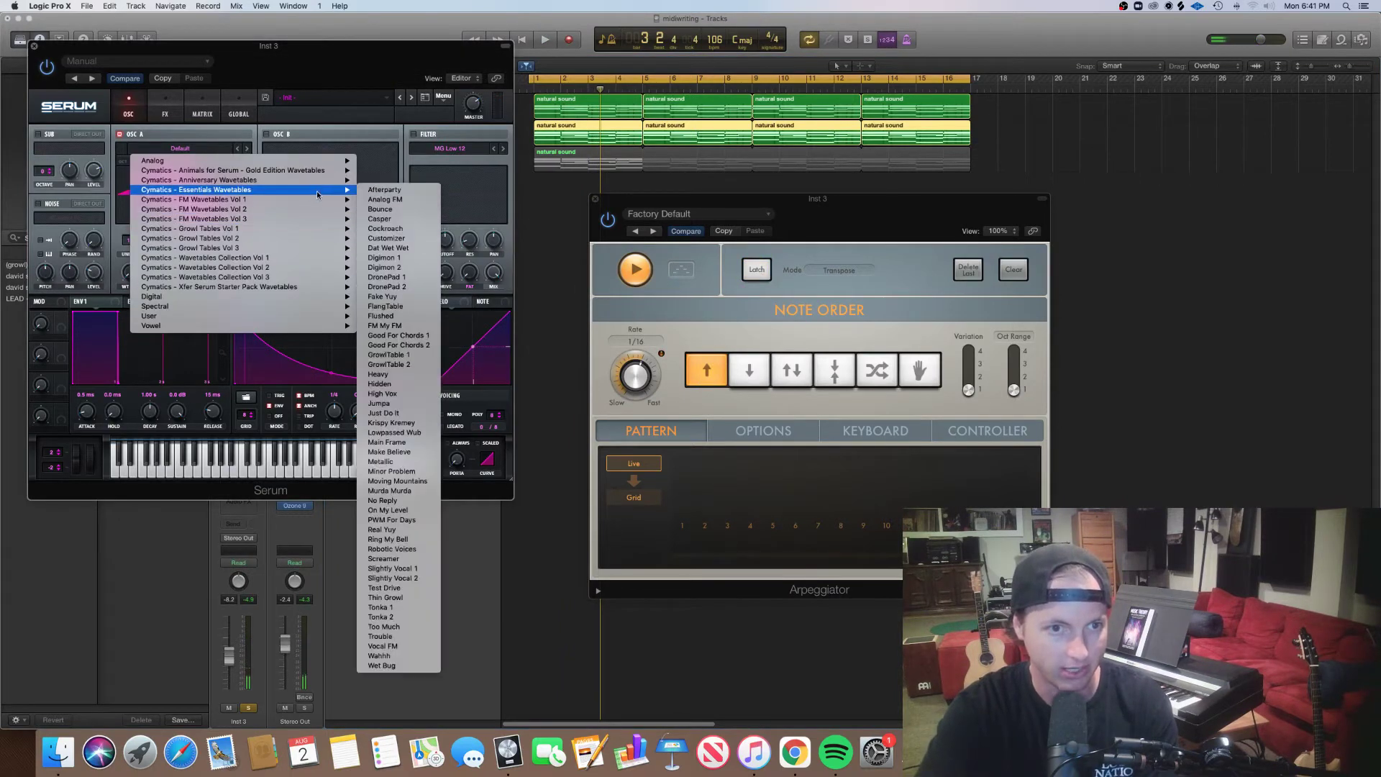
mouse_move(251, 160)
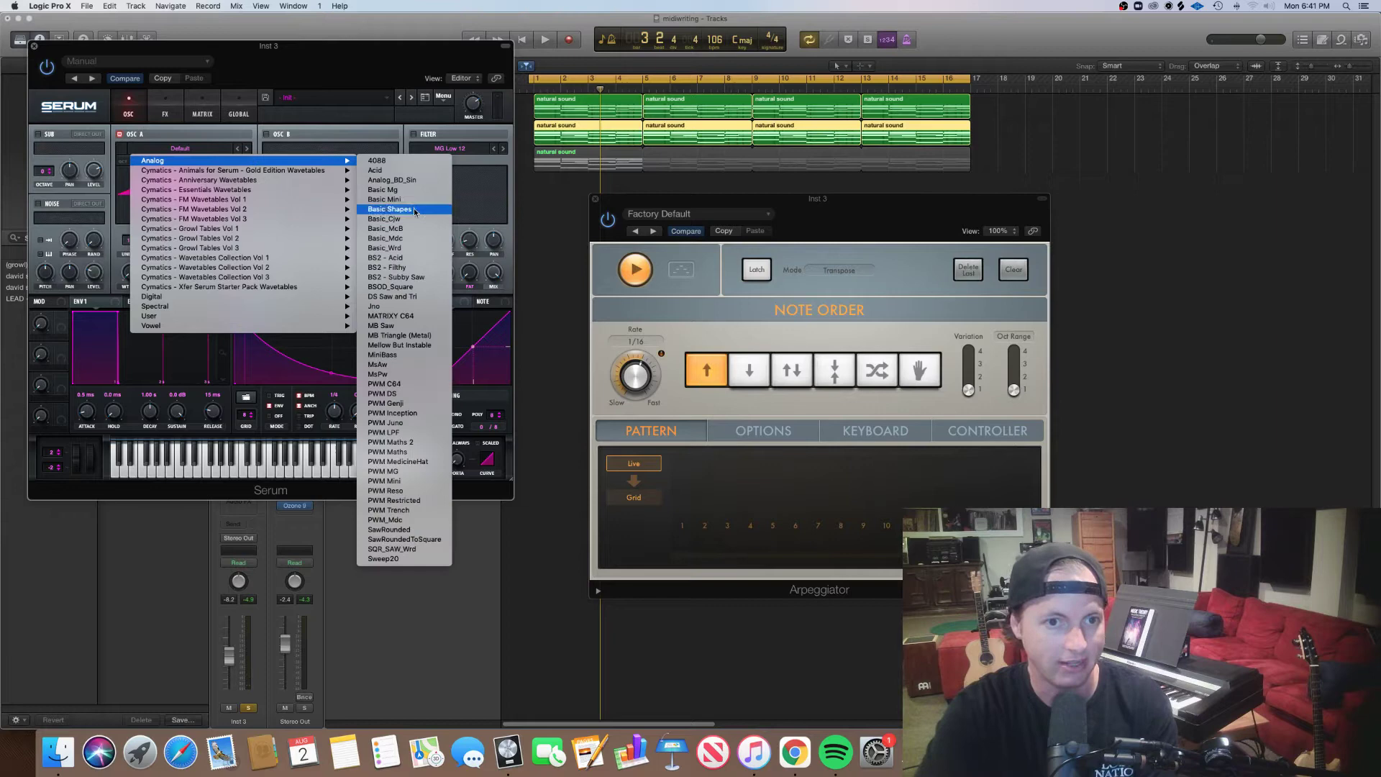
left_click(428, 264)
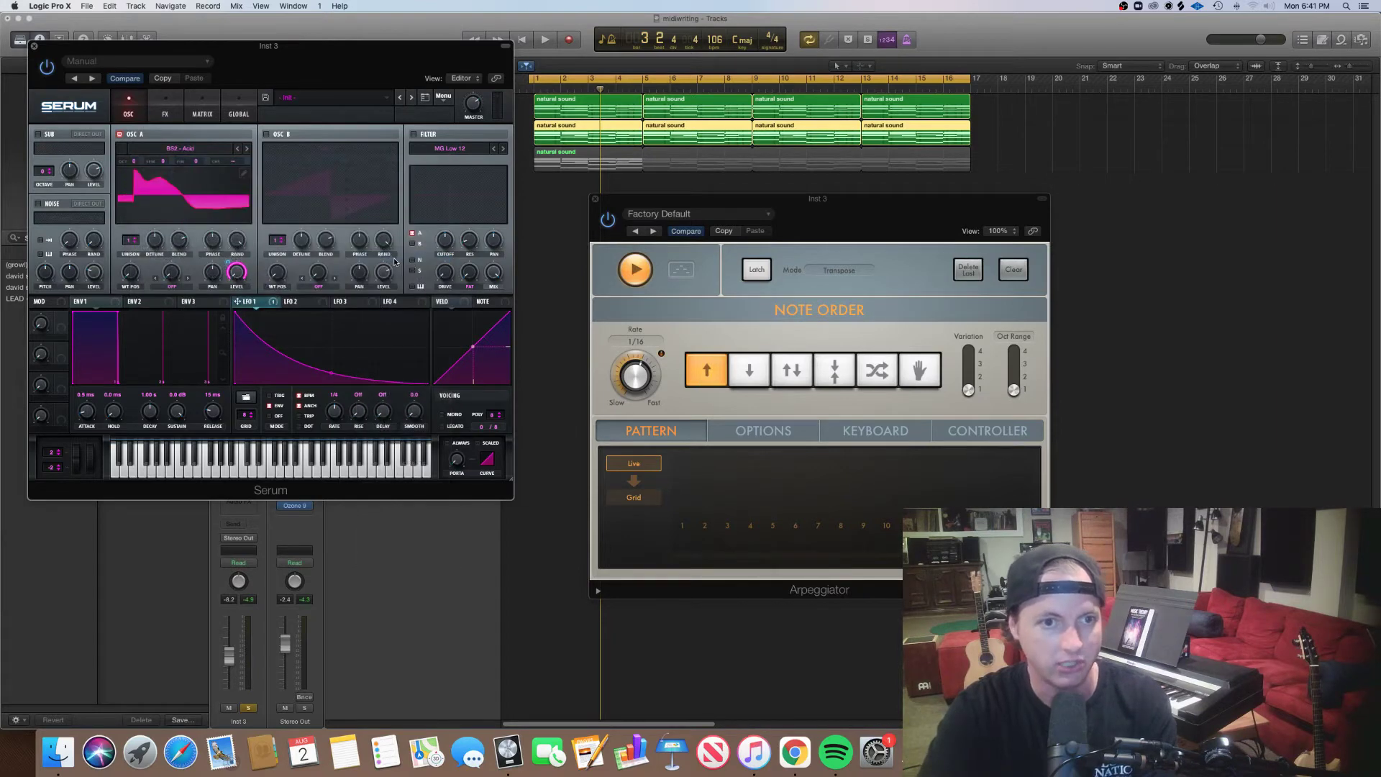
Adjust oscillator A's wavetable position while auditioning the arpeggio.
key("space")
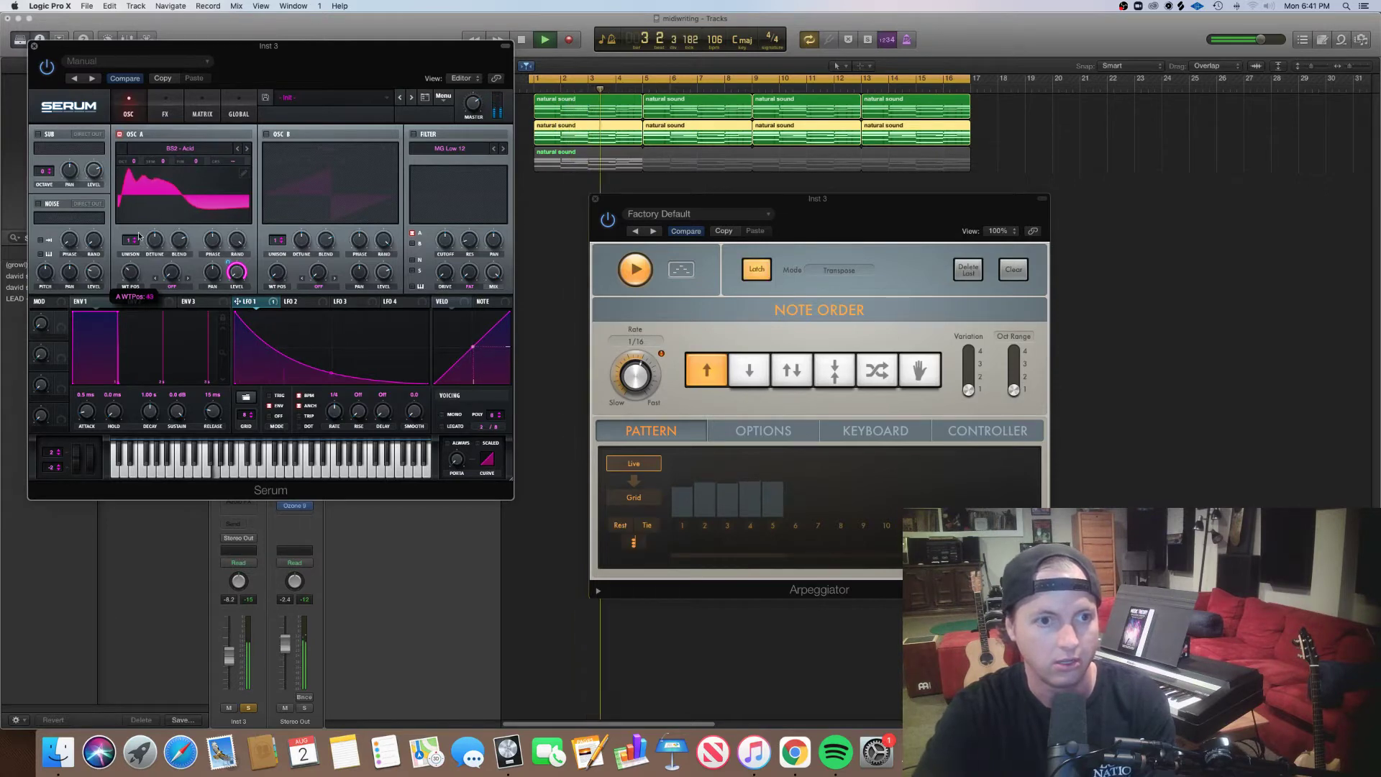
left_click_drag(137, 223, 138, 220)
key("space")
key("space")
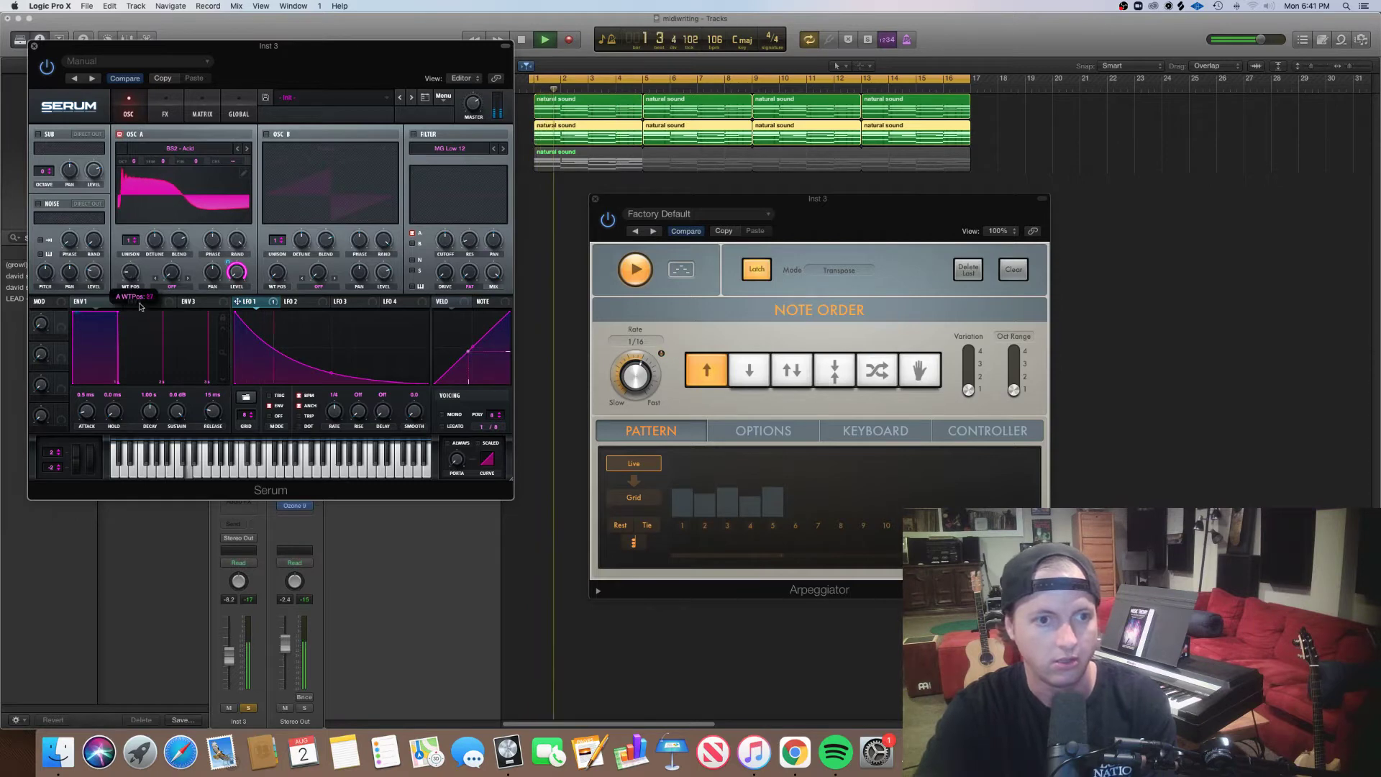
Assign LFO 2 to oscillator A's wavetable position and play back the modulated sound.
left_click(298, 301)
key("space")
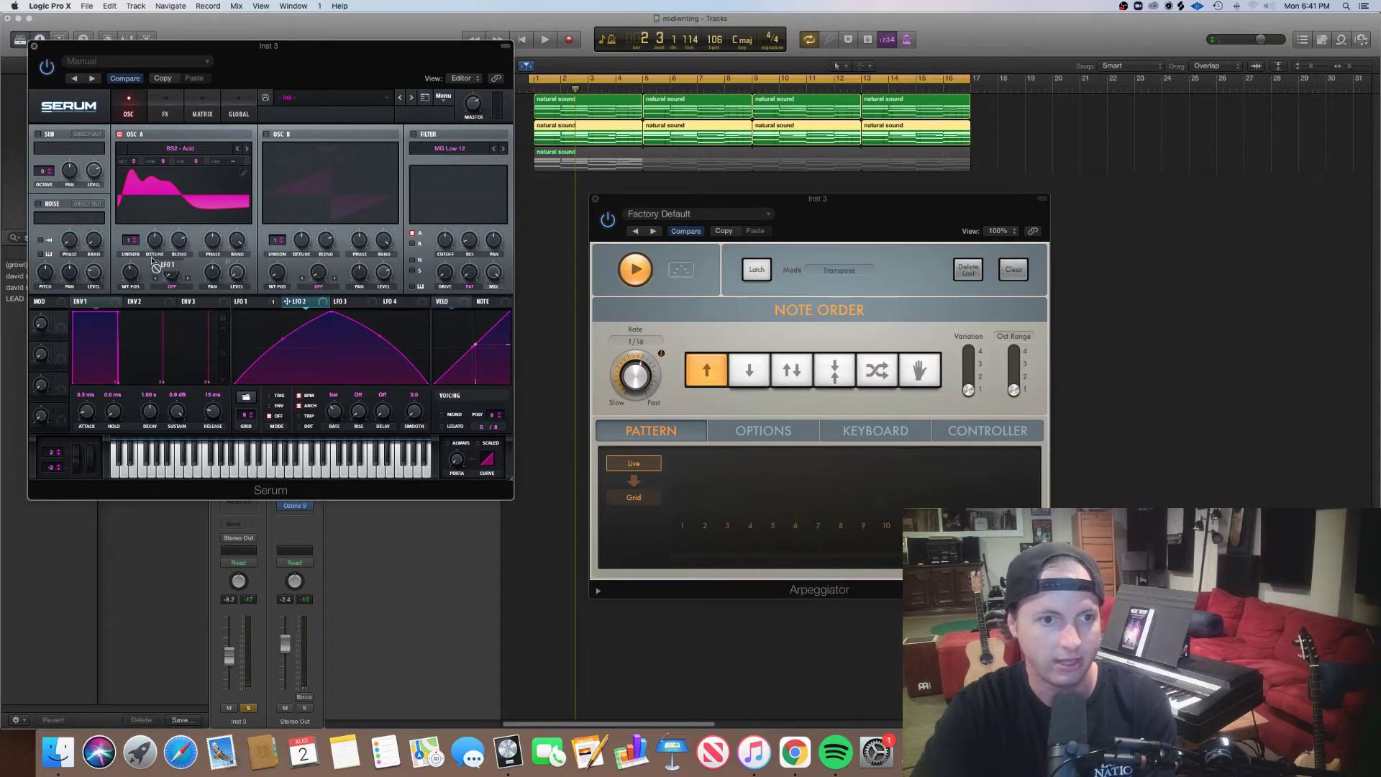
left_click_drag(121, 276, 130, 274)
key("space")
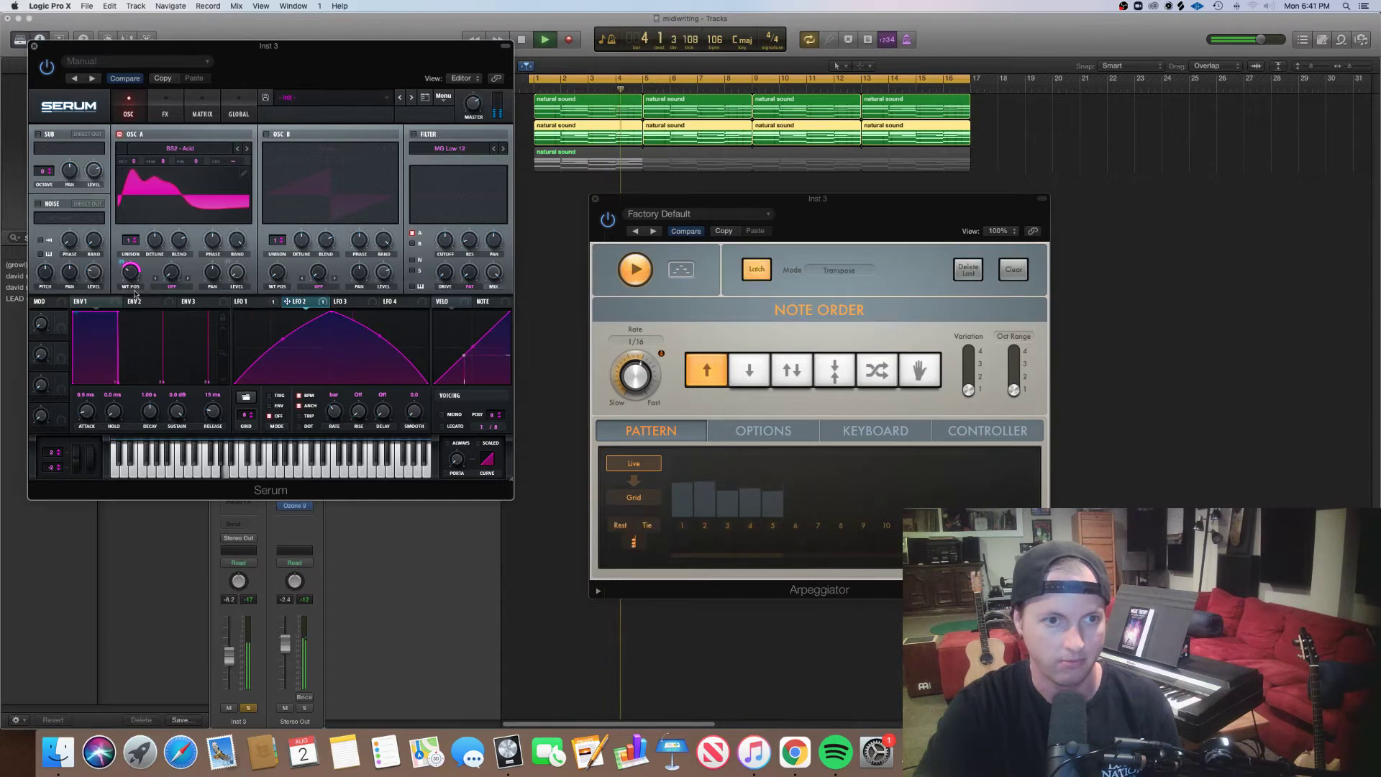
Enable Serum's Hyper/Dimension effect and adjust the Hyper mix during playback.
left_click(347, 302)
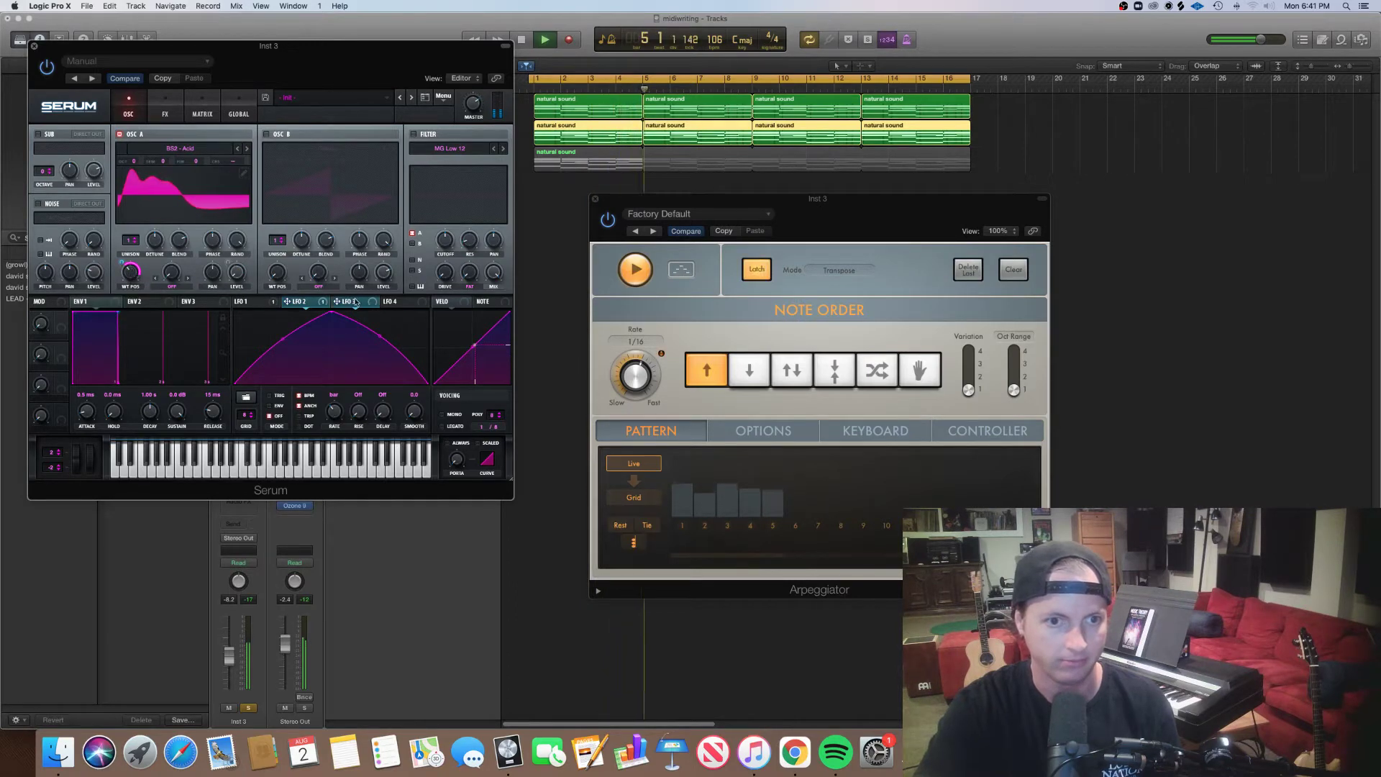
left_click(164, 114)
left_click(42, 136)
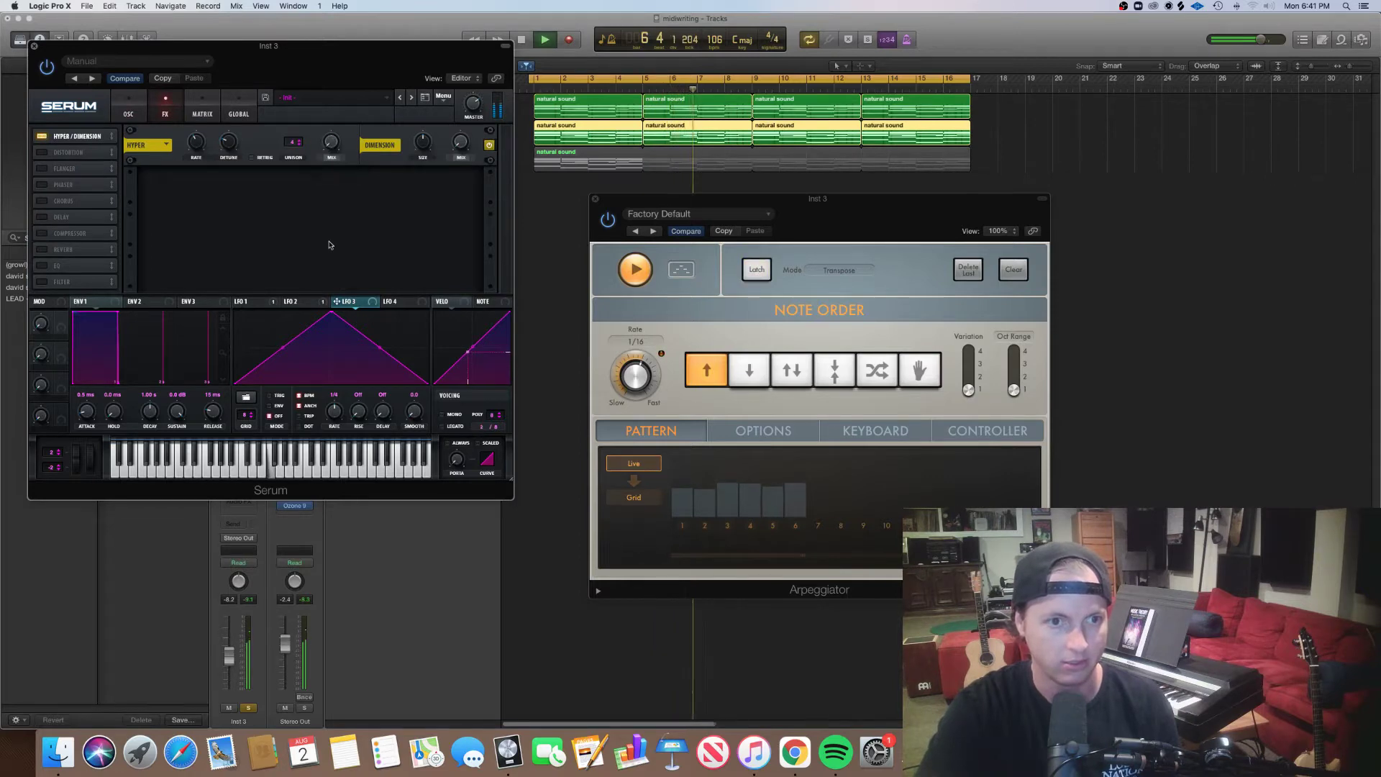
left_click_drag(333, 144, 335, 88)
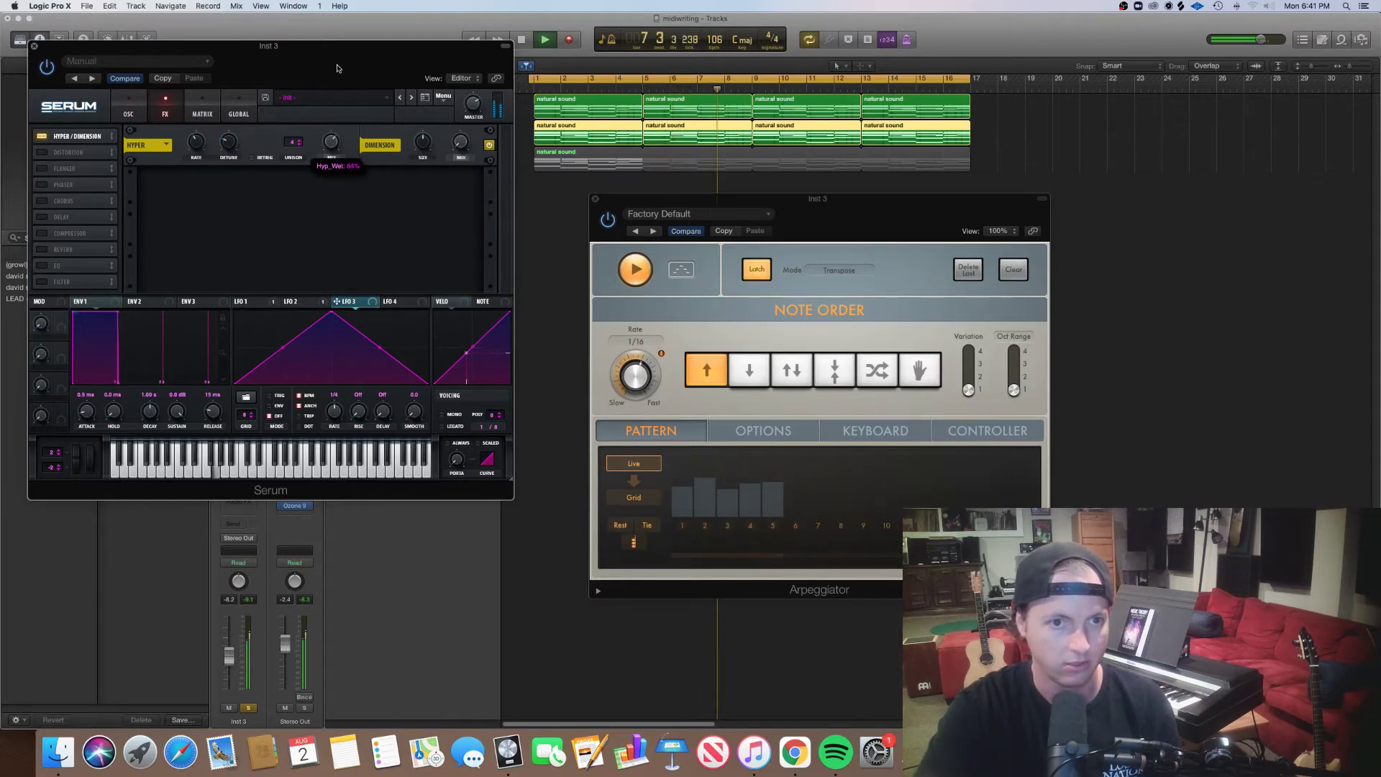
Enable Serum's Reverb effect, adjust its mix, and assign LFO 3 to the reverb mix.
left_click(42, 249)
left_click_drag(462, 186, 477, 112)
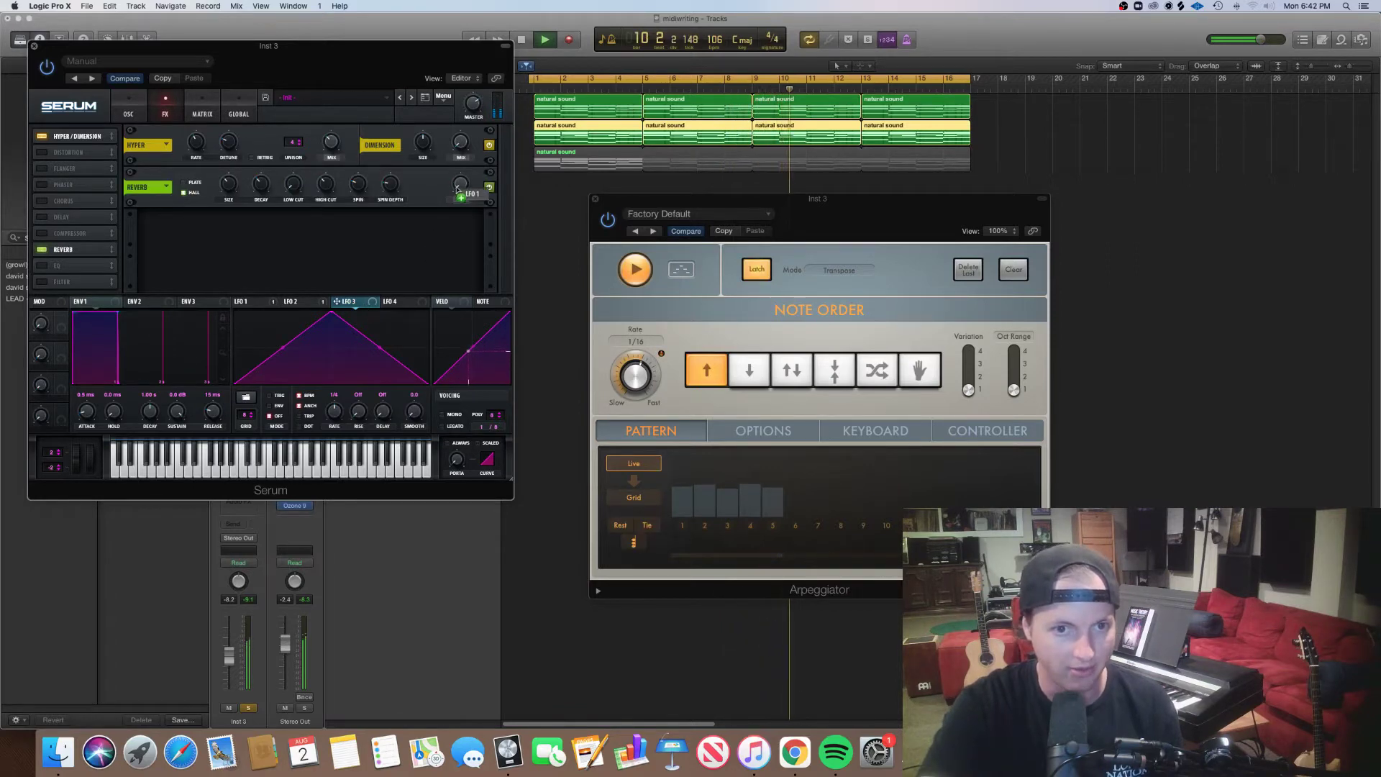
left_click_drag(457, 190, 457, 186)
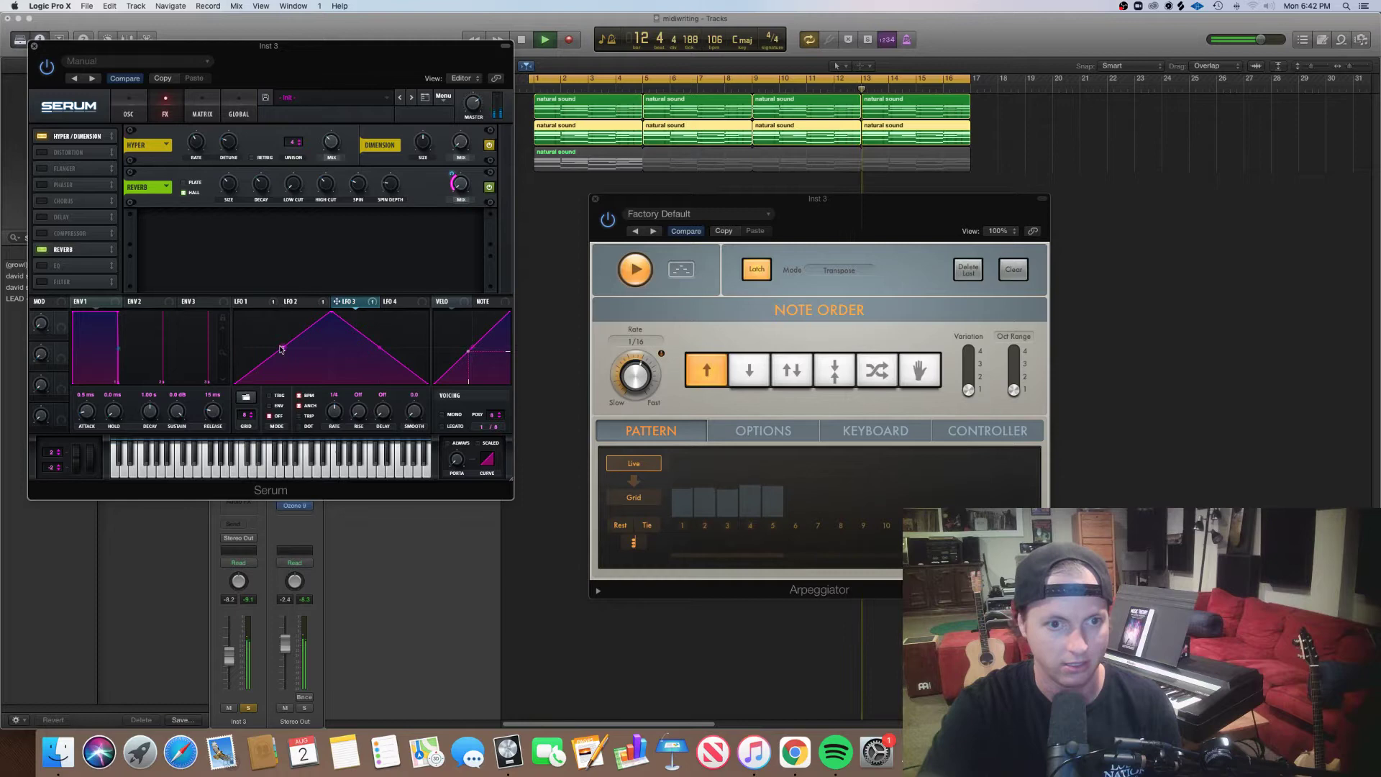
Bend LFO 3's rising segment into a convex curve and adjust its rate.
left_click_drag(282, 350, 277, 334)
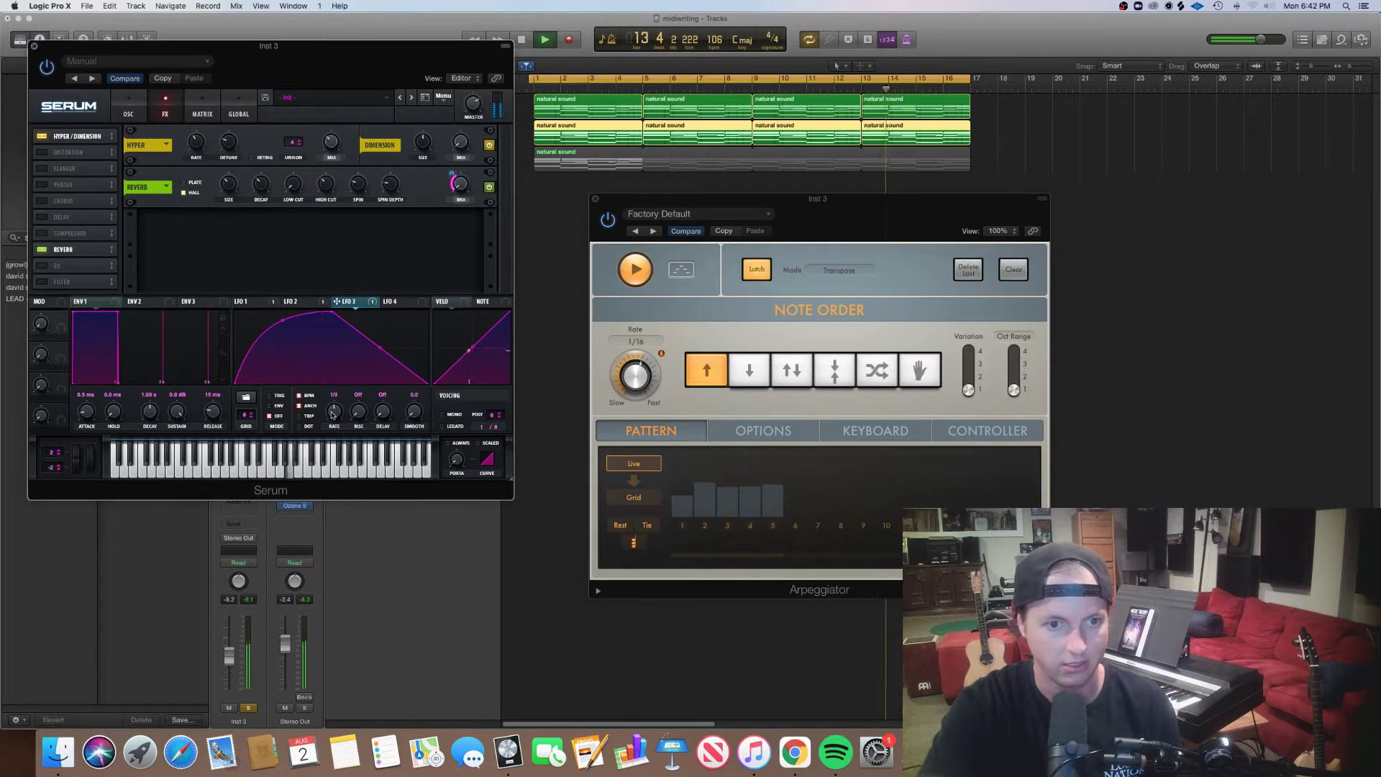
left_click_drag(333, 415, 333, 425)
key("space")
Restart playback and set the arpeggiator rate to 1/8.
key("space")
key("space")
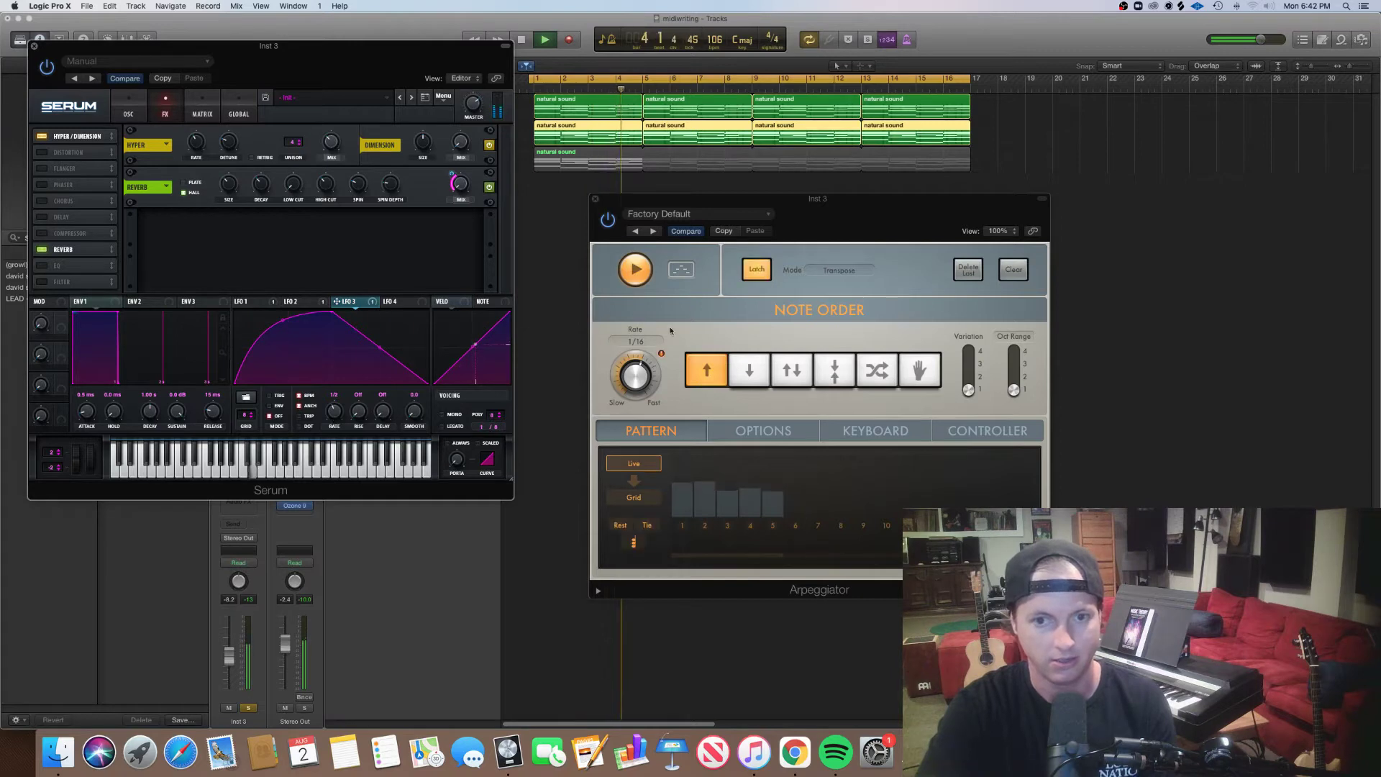
left_click_drag(644, 404, 649, 413)
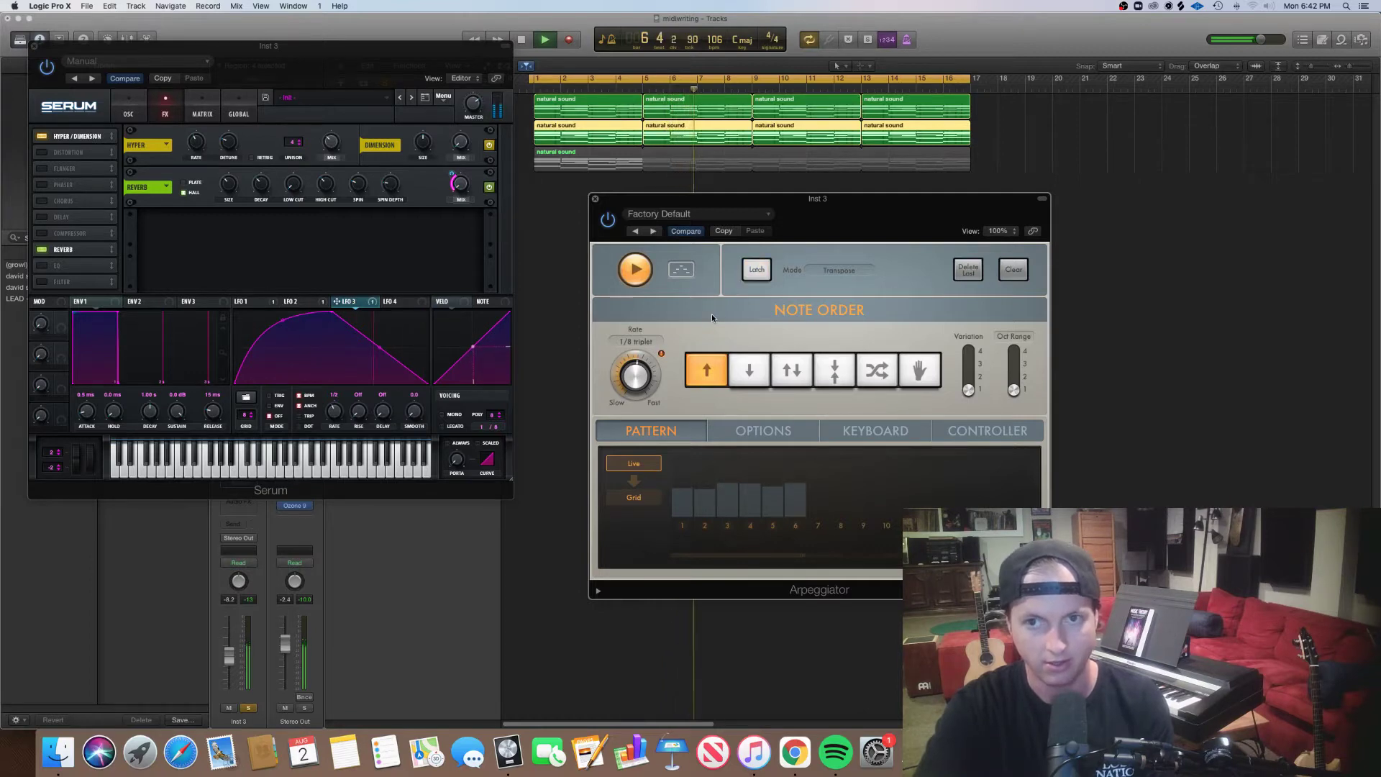
left_click_drag(649, 380, 652, 377)
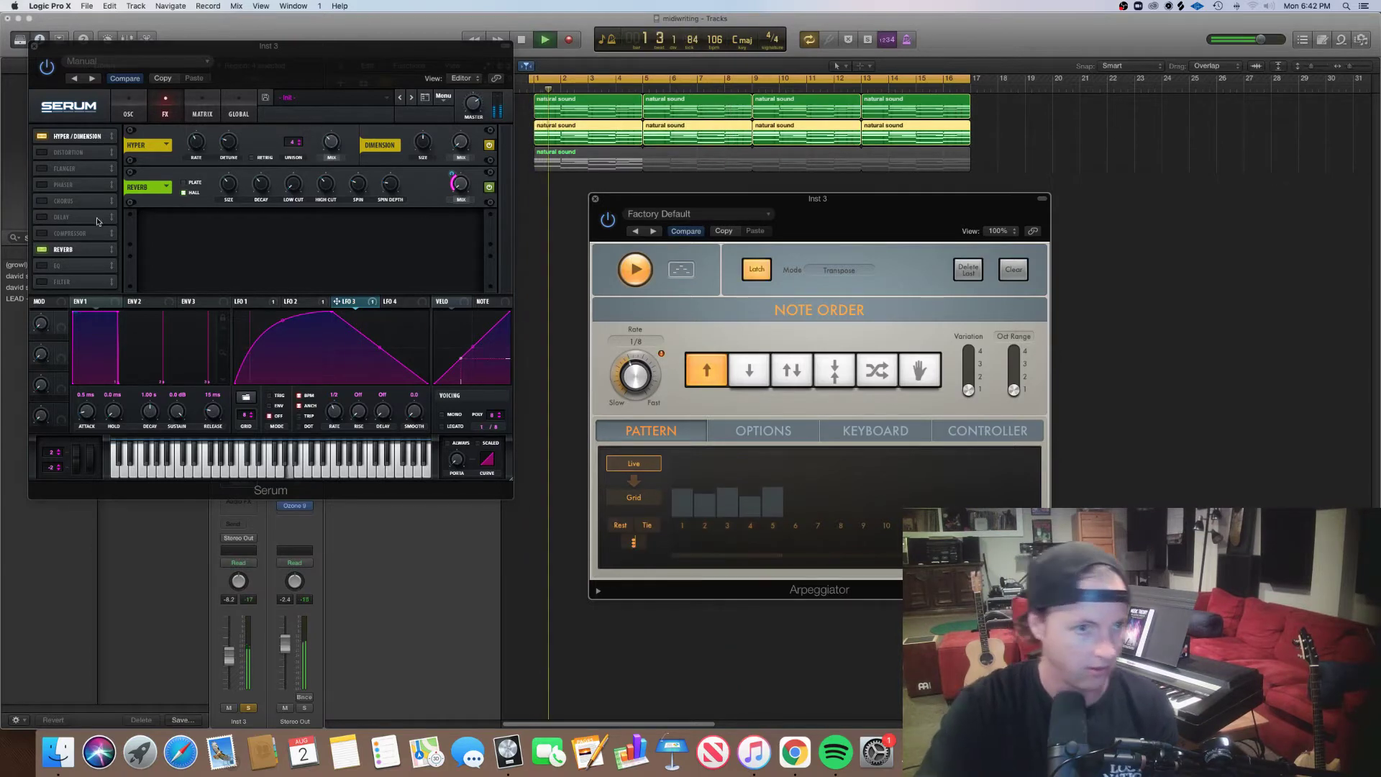
Enable Serum's Delay effect in ping-pong mode with the left and right times at 1/8.
left_click(71, 218)
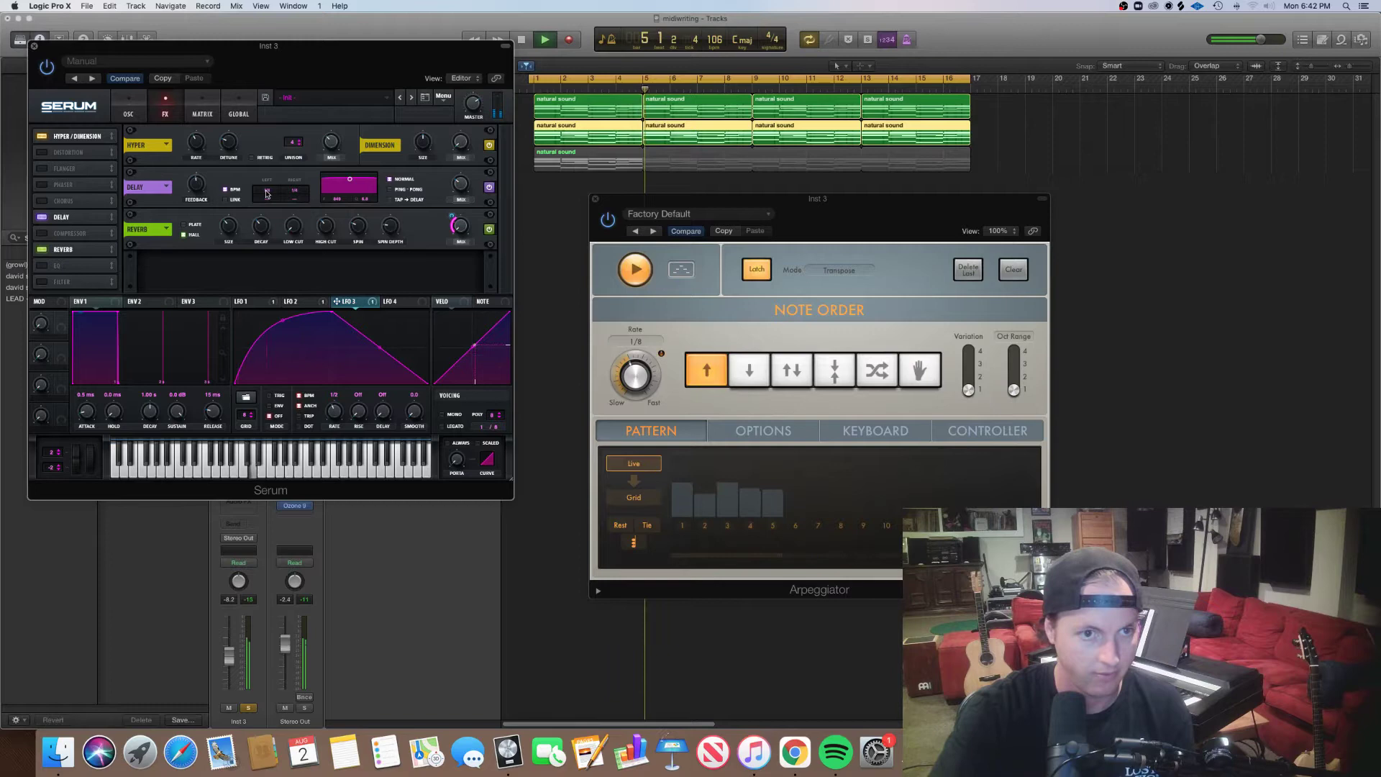
left_click_drag(267, 192, 272, 168)
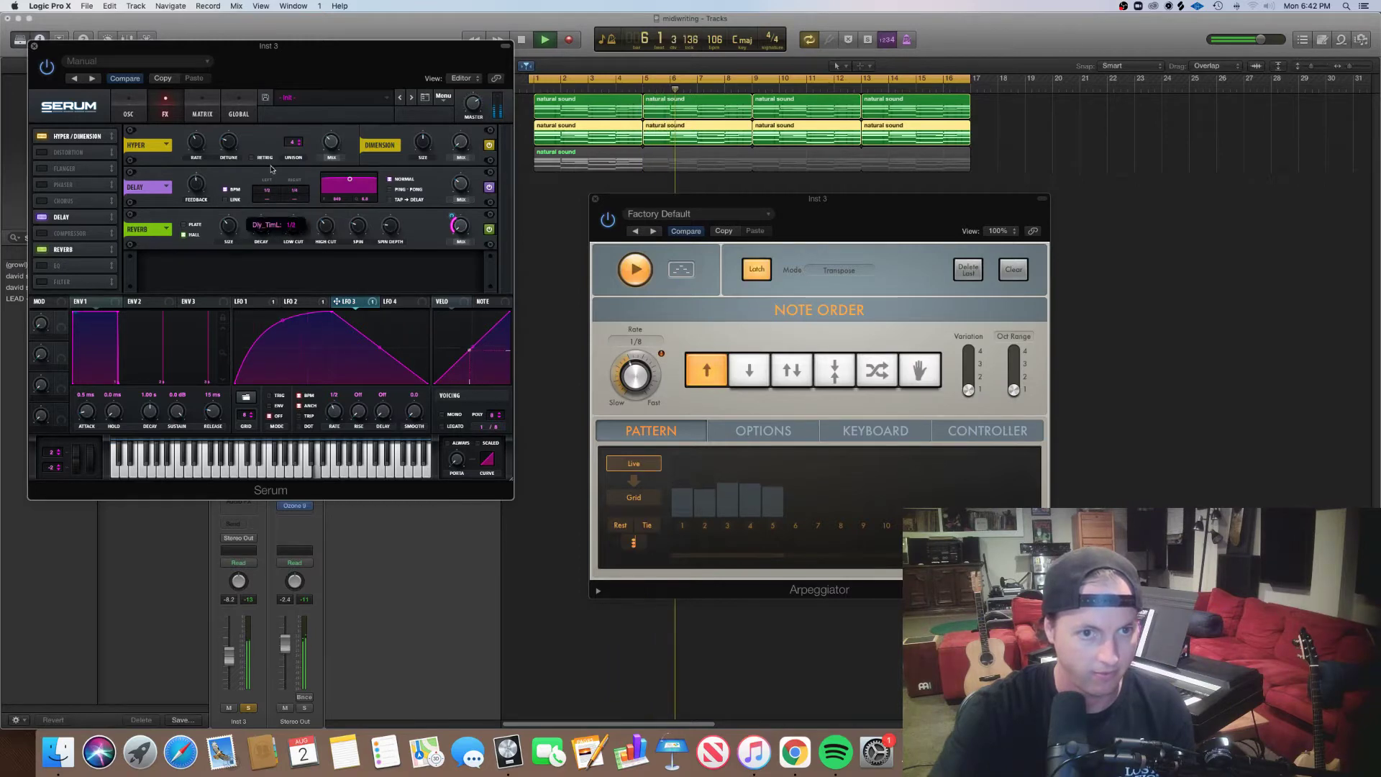
left_click(392, 189)
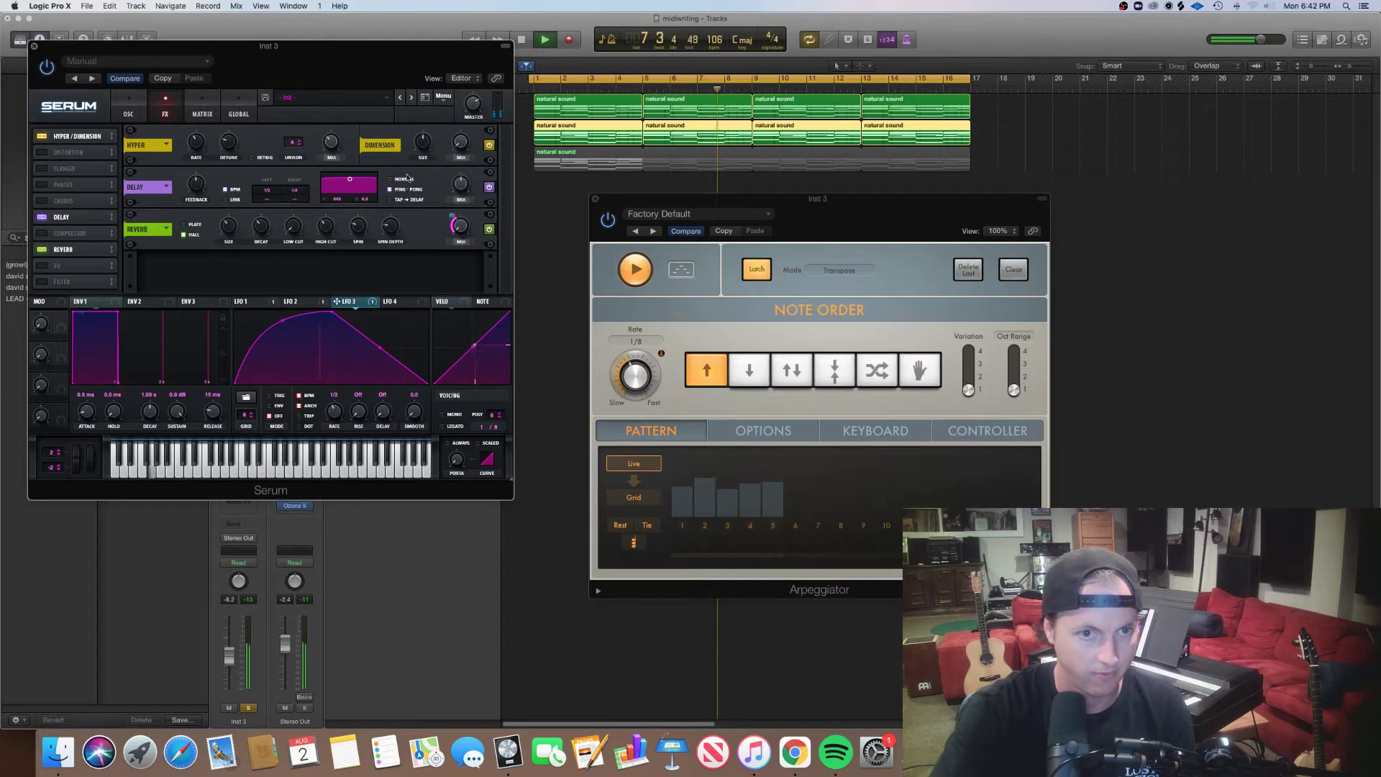
left_click_drag(301, 194, 300, 219)
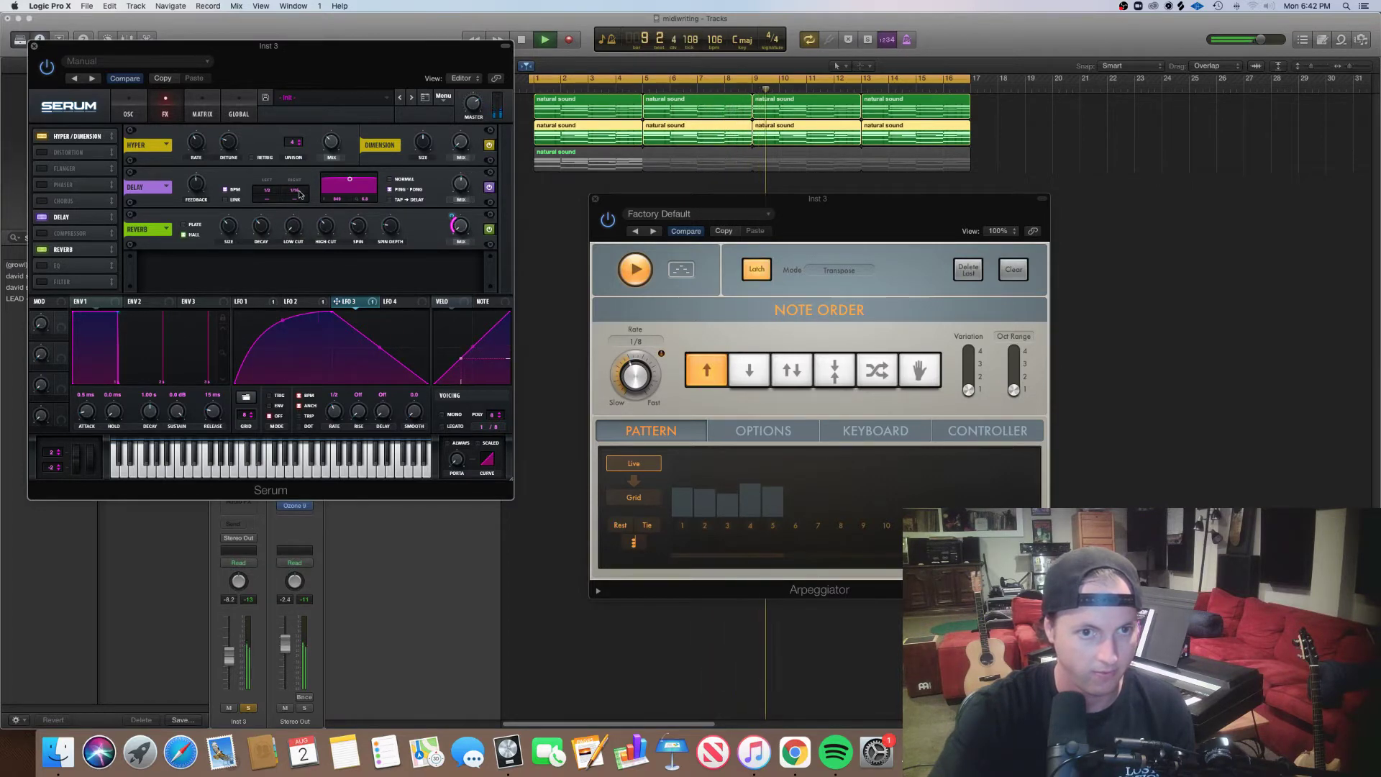
mouse_move(297, 196)
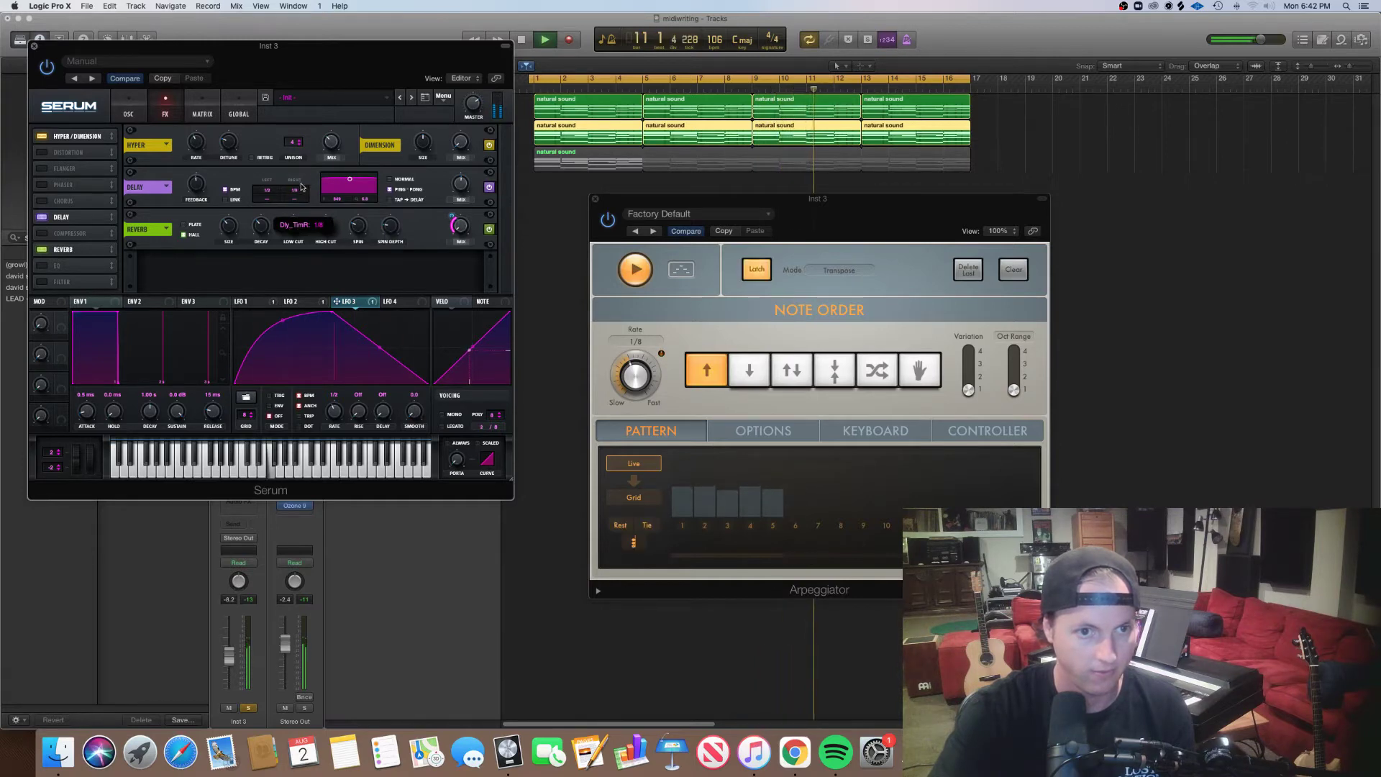
Close the Serum and Arpeggiator windows and lower the Inst 3 track volume to about -13.4 dB.
left_click(34, 46)
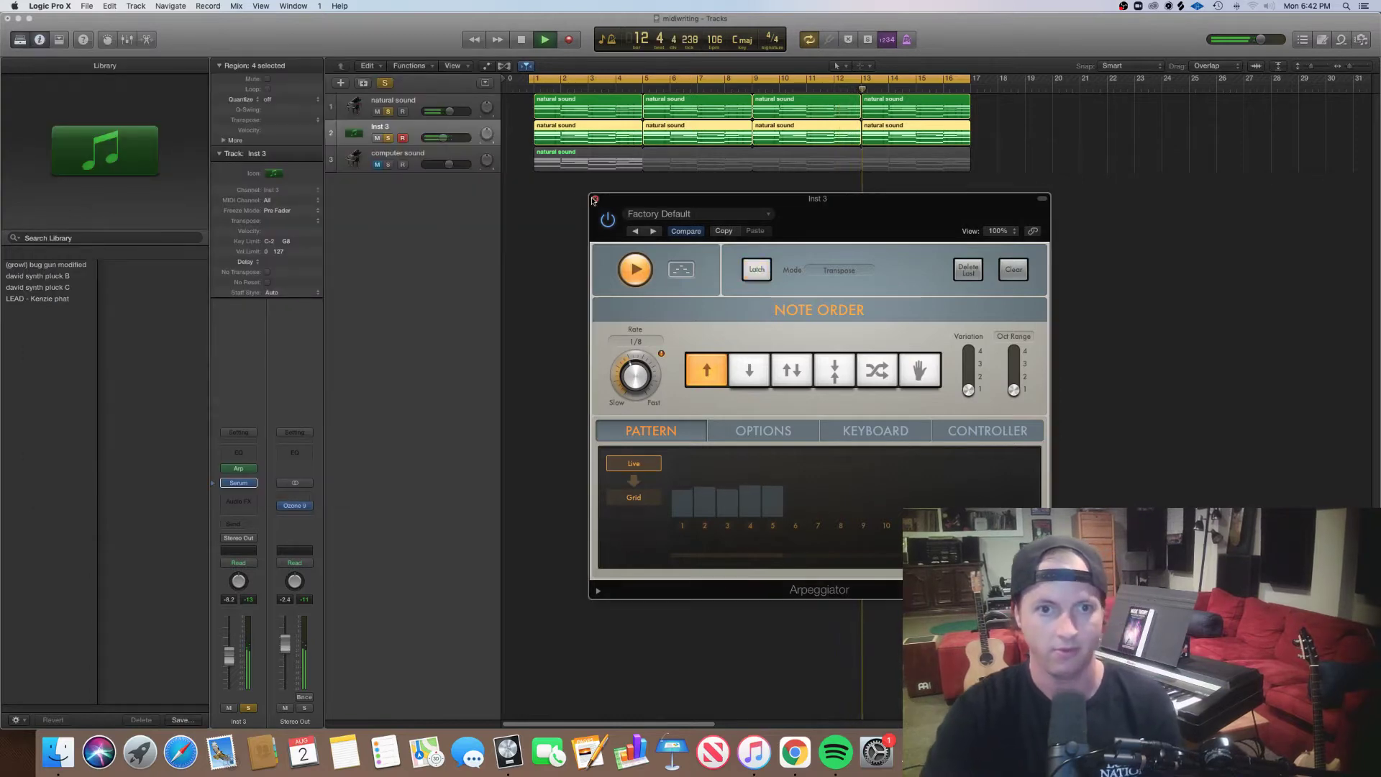
left_click(596, 199)
left_click_drag(444, 138, 436, 137)
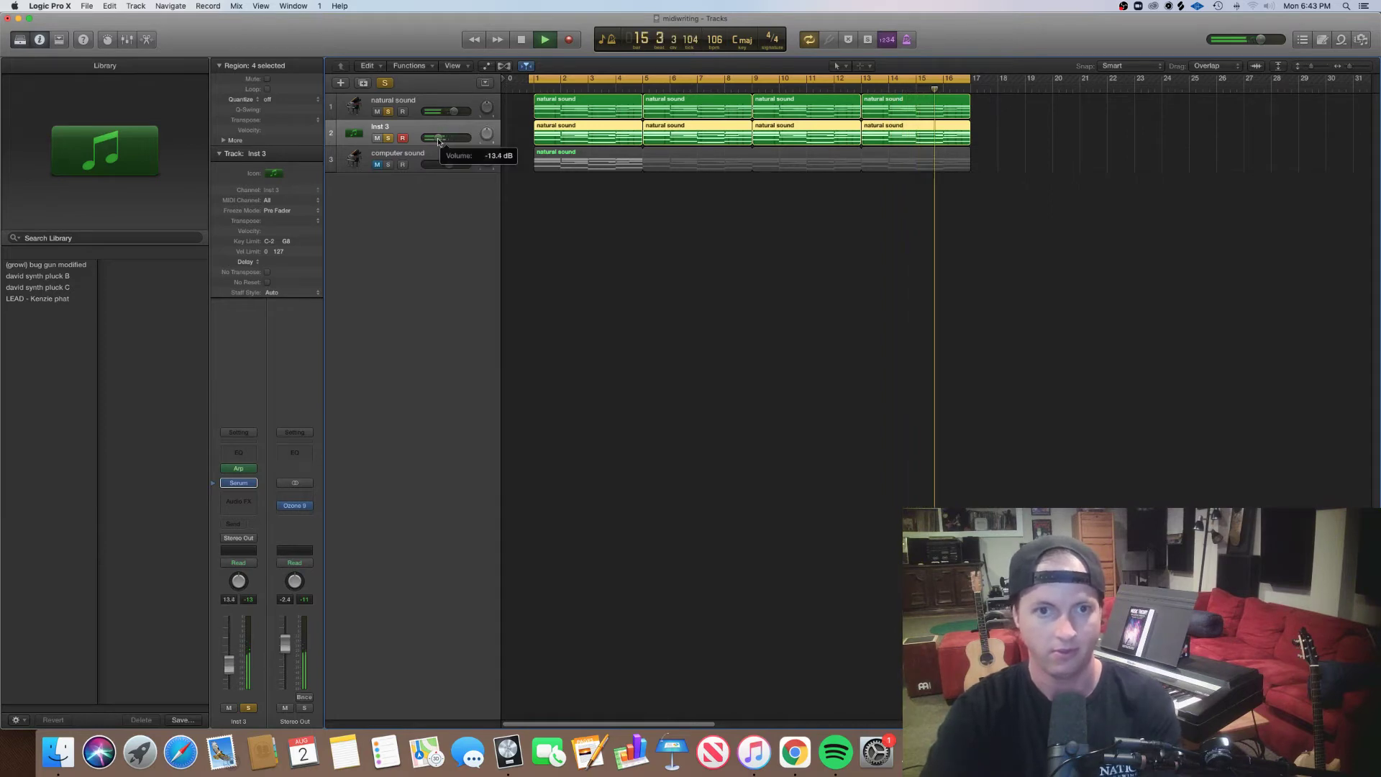
key("space")
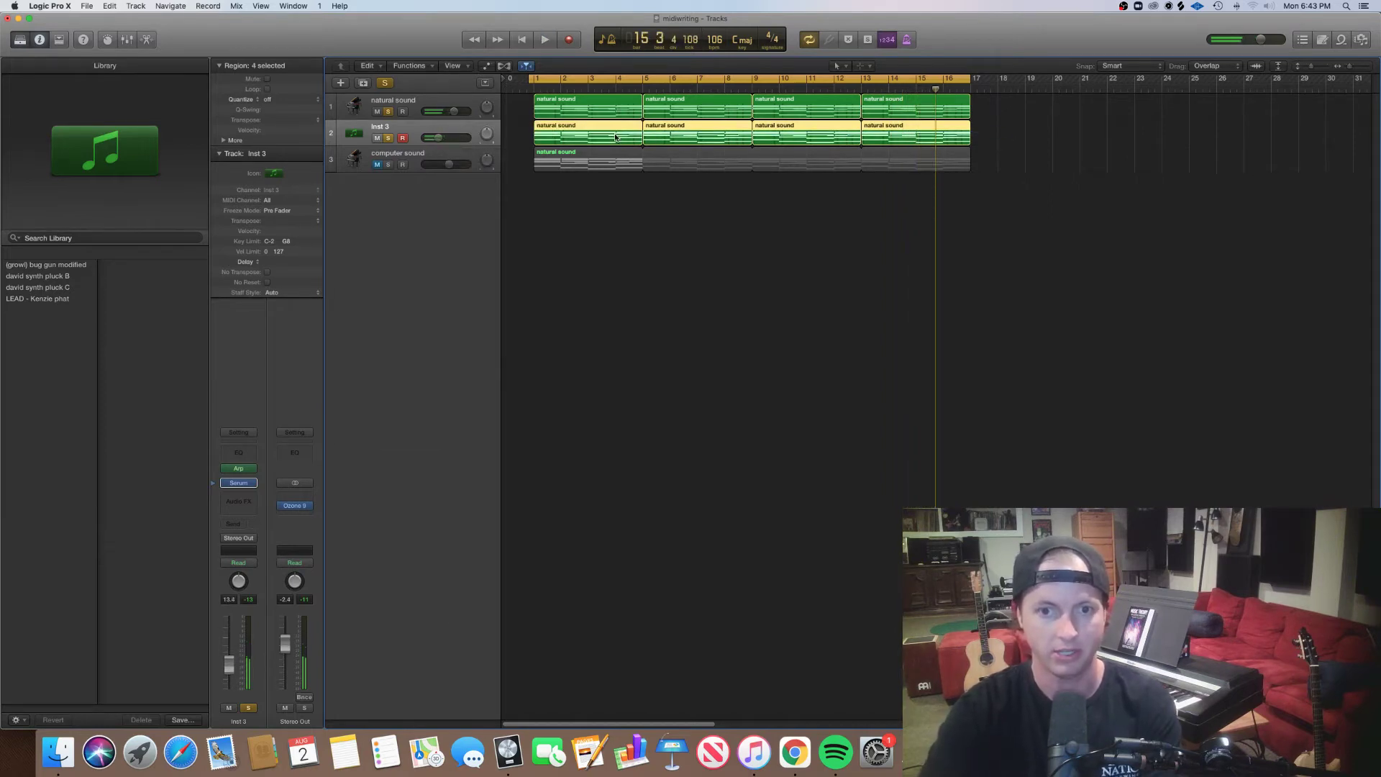
Open the four Inst 3 regions in the Piano Roll and try to remove their sustain pedal events.
key("p")
left_click_drag(1257, 449, 475, 389)
key("Delete")
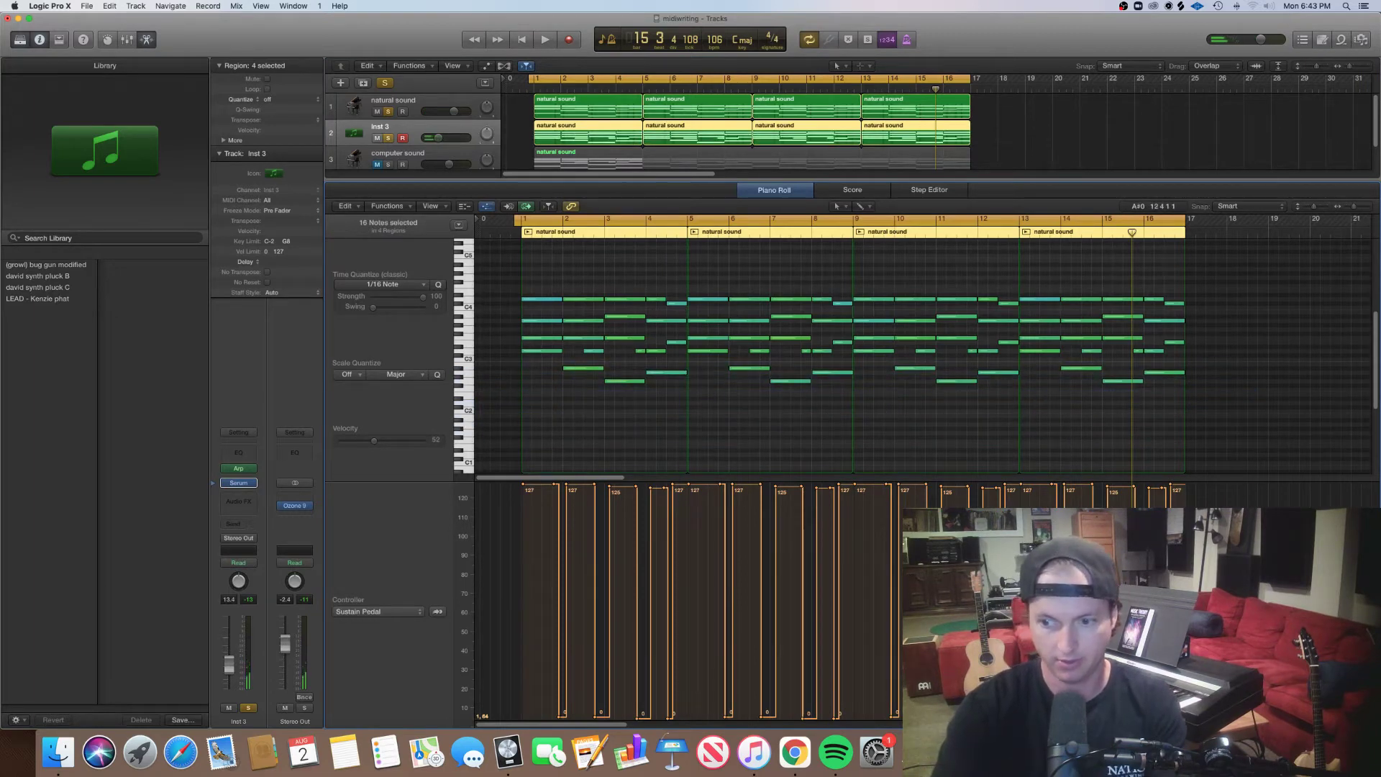
left_click_drag(1166, 717, 587, 714)
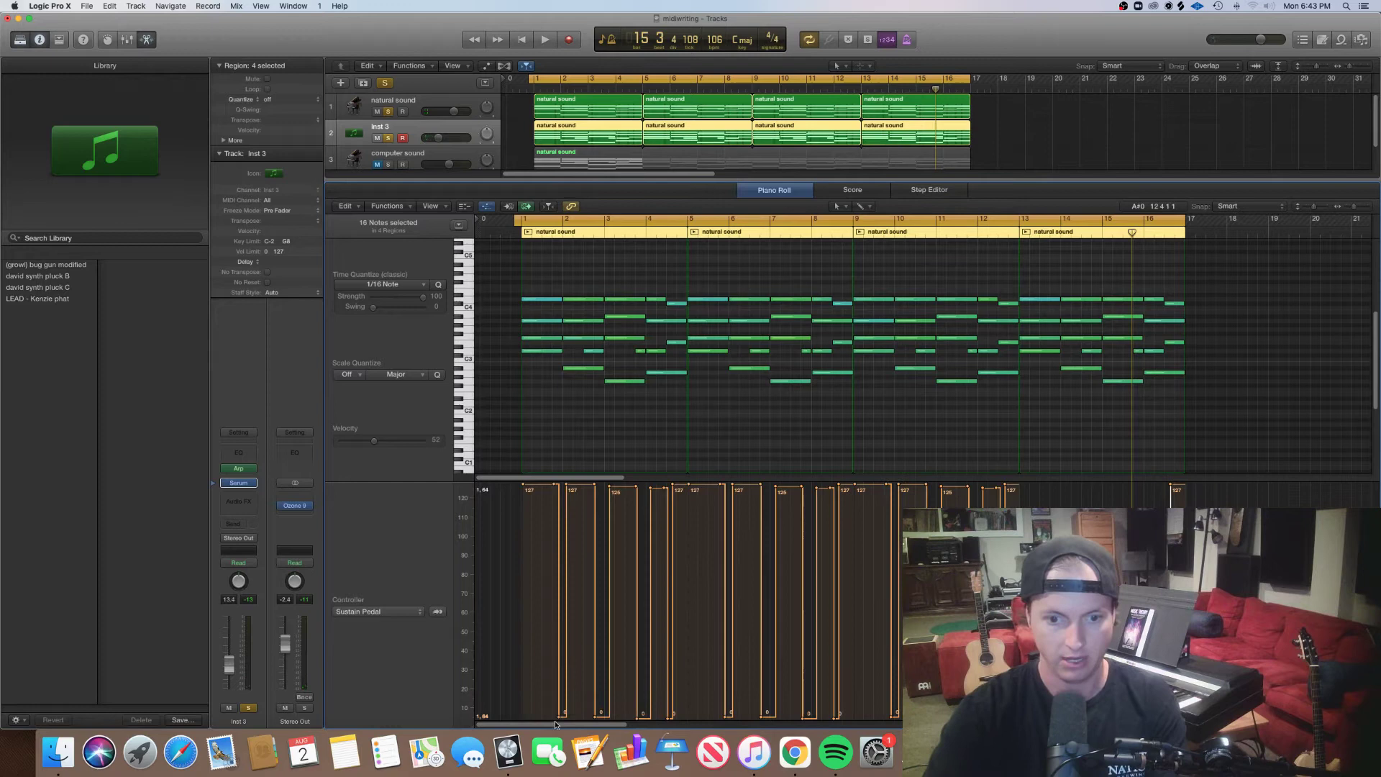
Delete the last three Inst 3 regions and clear the sustain pedal events from the remaining first region.
left_click_drag(1043, 126, 709, 131)
key("Delete")
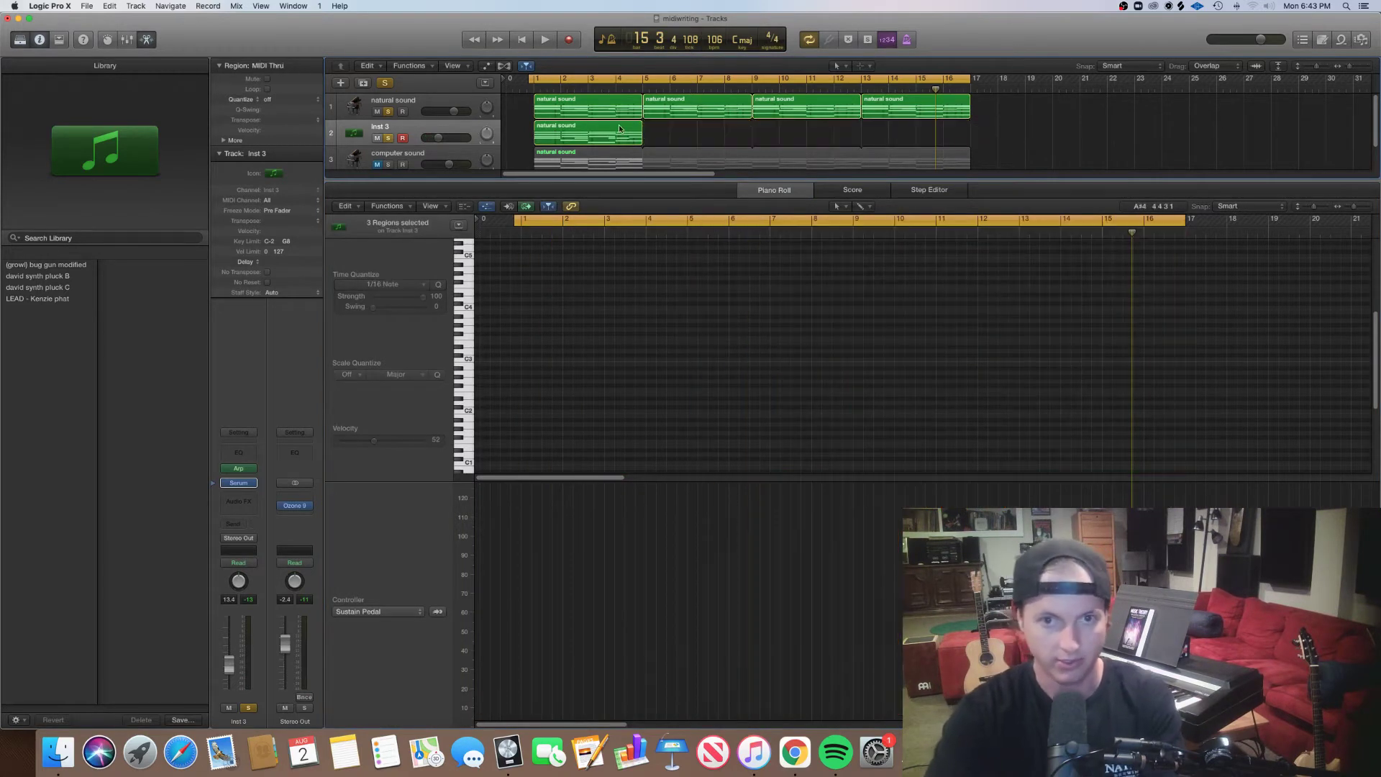
left_click(620, 128)
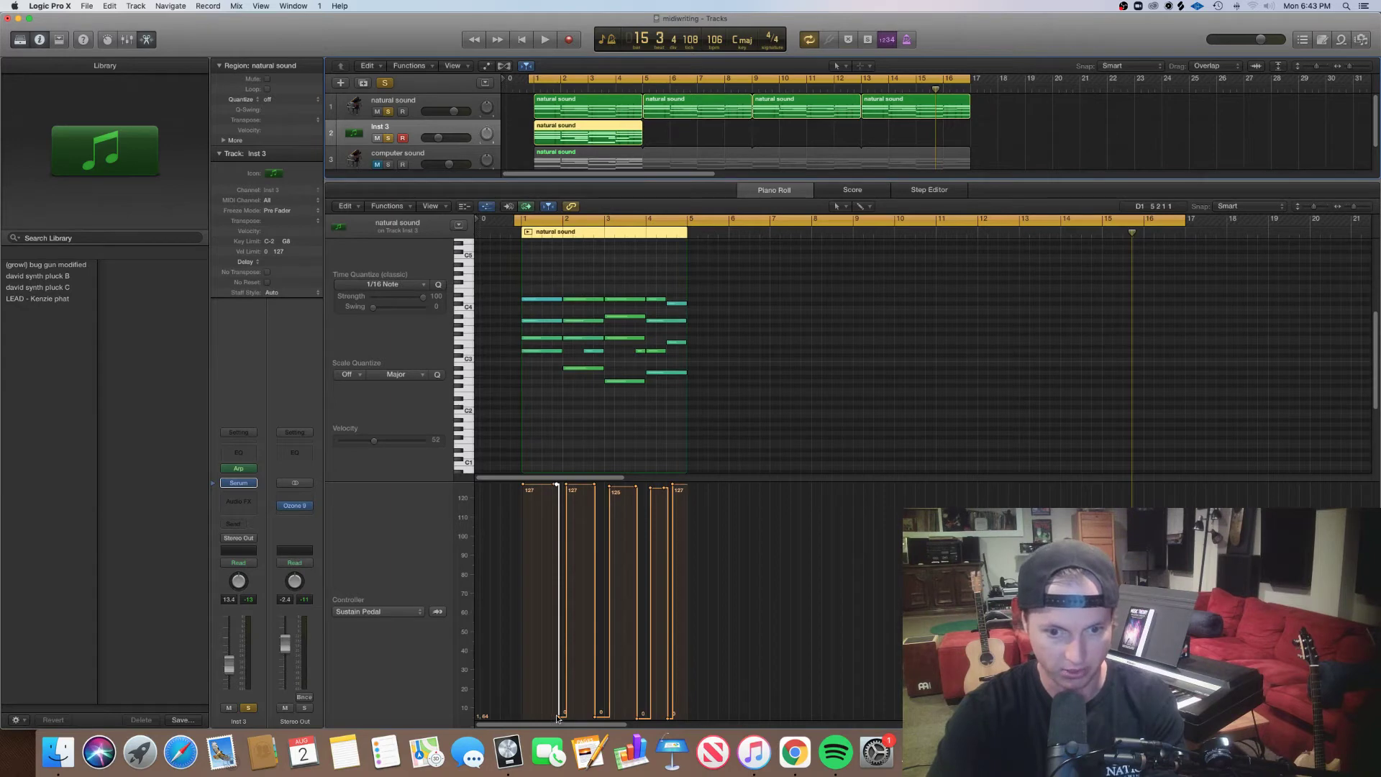
left_click_drag(558, 719, 523, 718)
Play the song from the beginning and set the Inst 3 track volume to about -11.8 dB.
key("Return")
key("space")
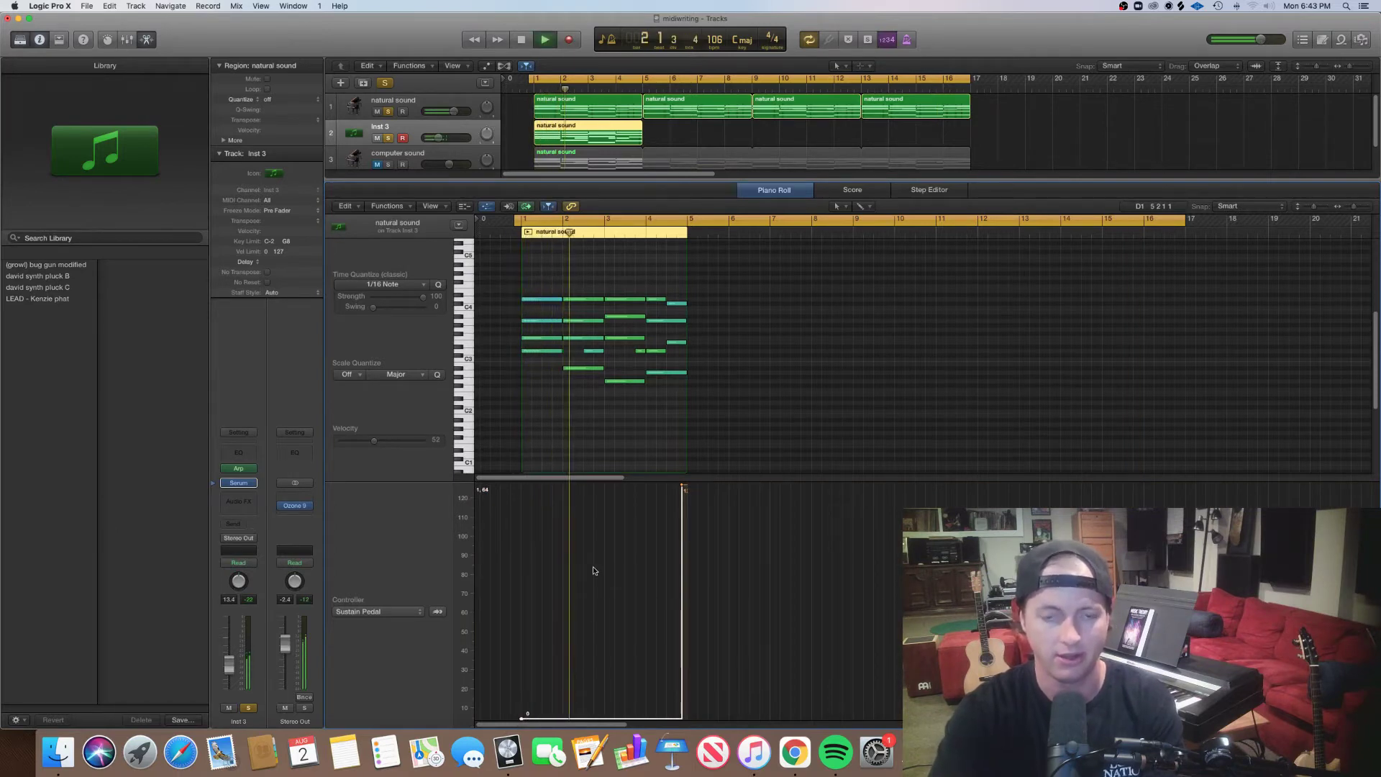
left_click_drag(438, 137, 443, 138)
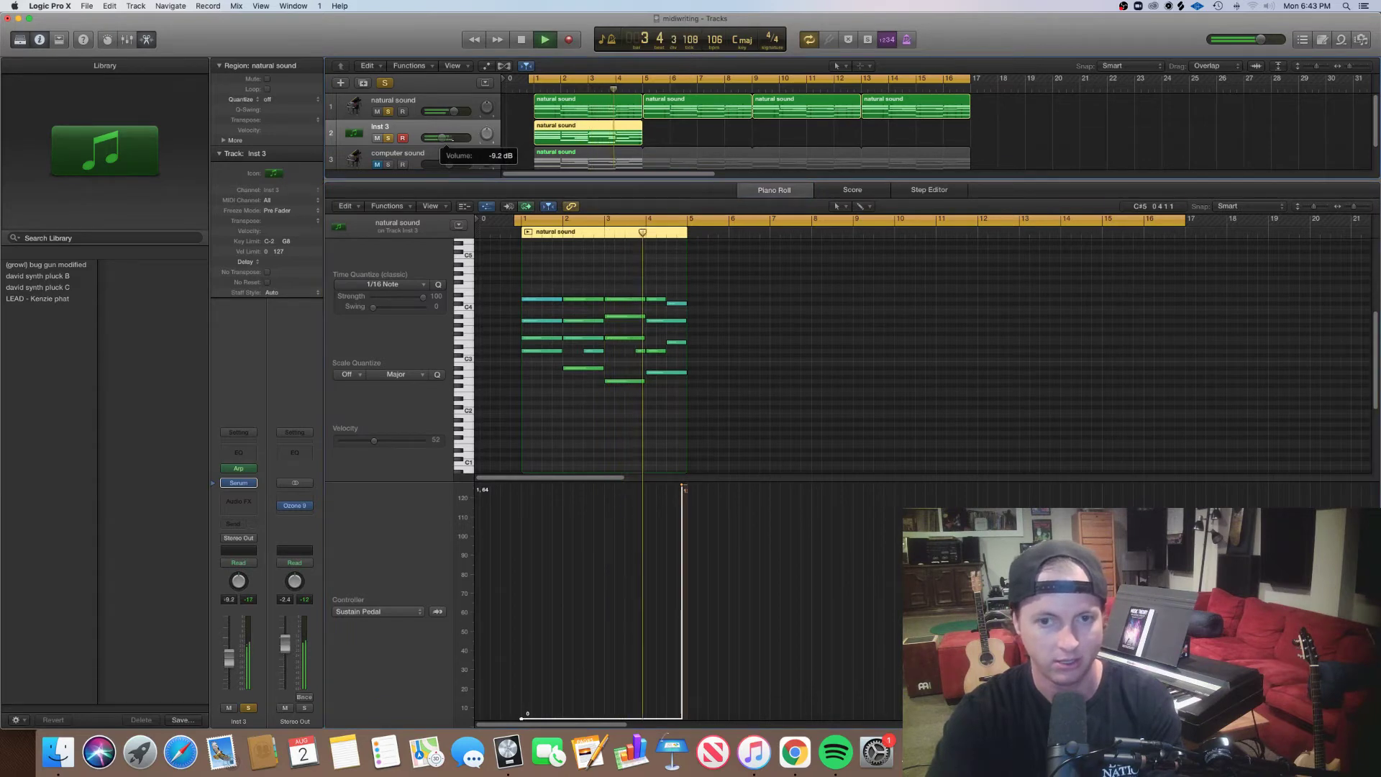
left_click_drag(441, 137, 439, 138)
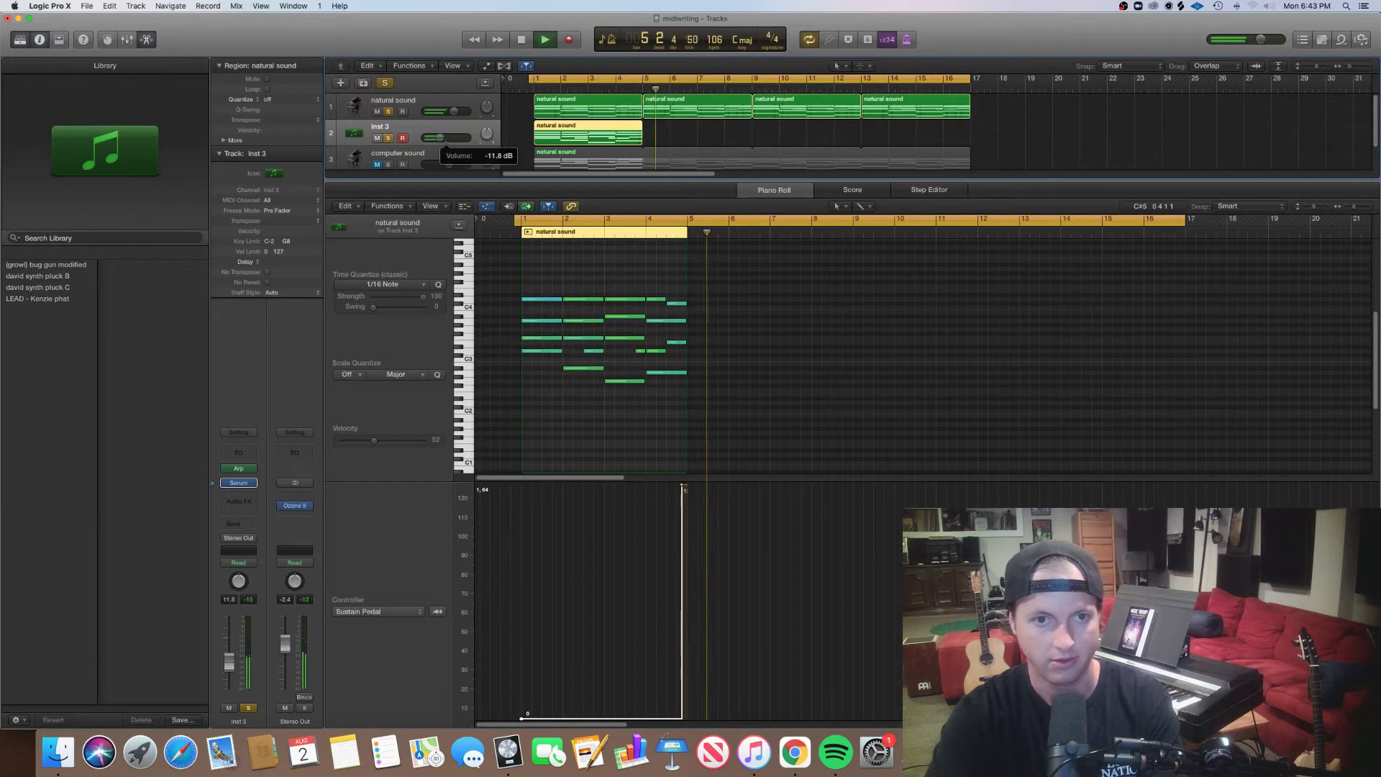
key("space")
Loop the Inst 3 region and copy it to bar 9 so the part fills bars 1 to 16.
left_click(687, 135)
left_click_drag(644, 126, 832, 138)
left_click(423, 133)
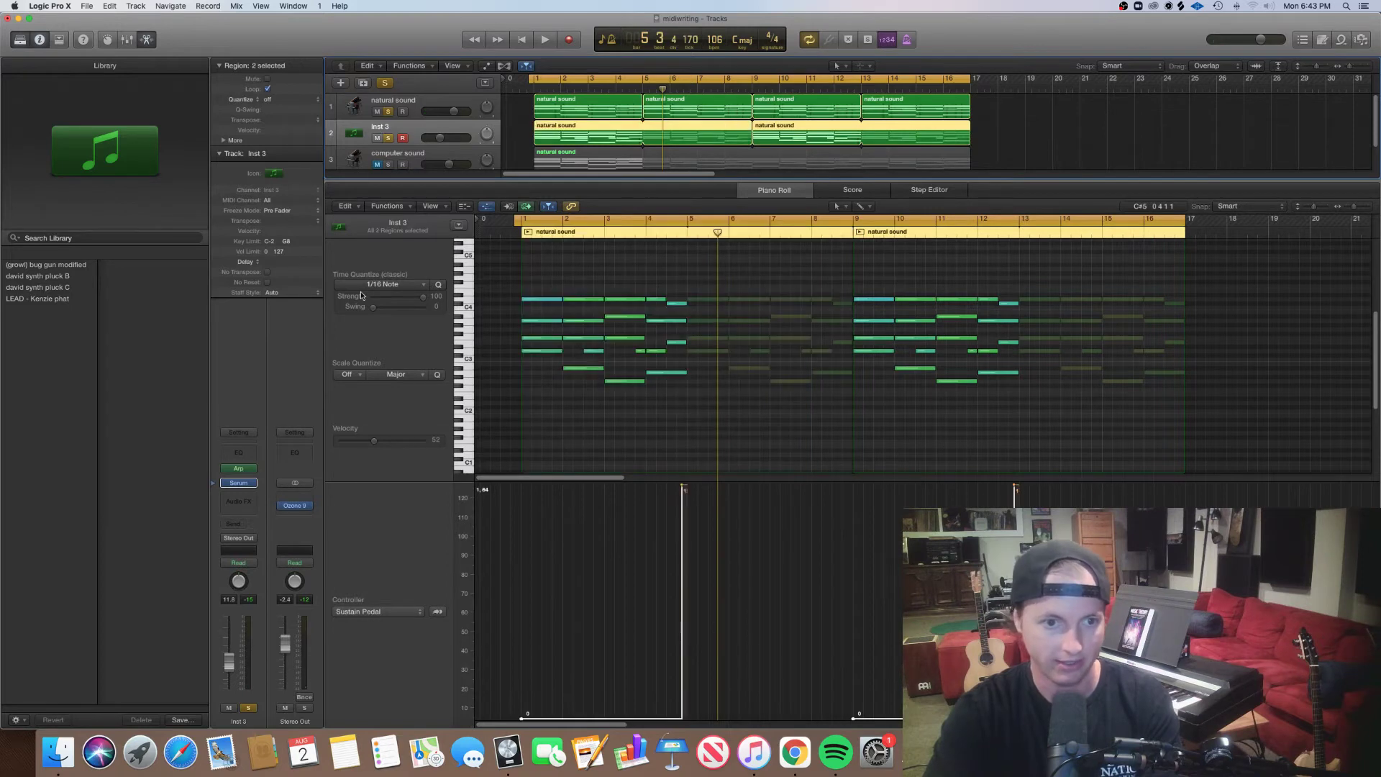
Add a Channel EQ to Inst 3 with its high cut filter turned on.
left_click(240, 453)
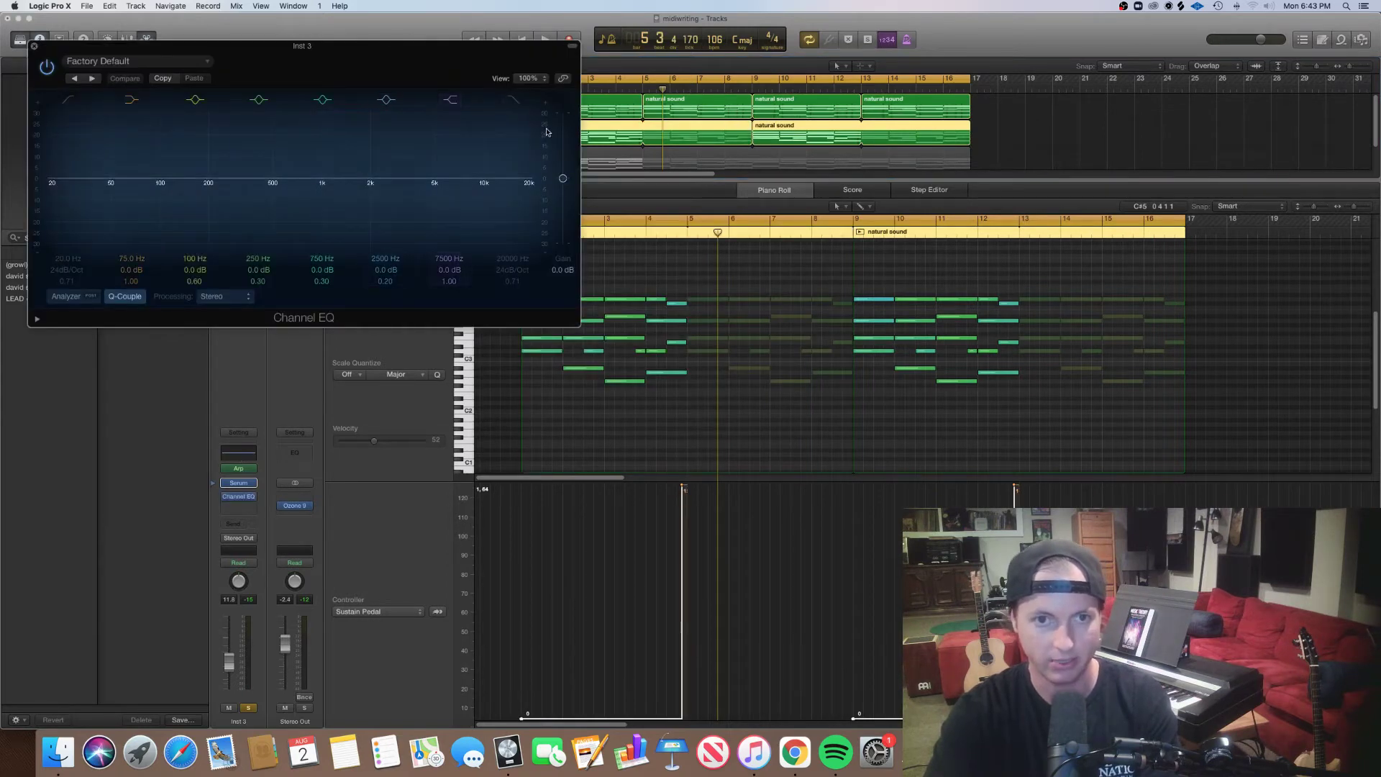
left_click(514, 101)
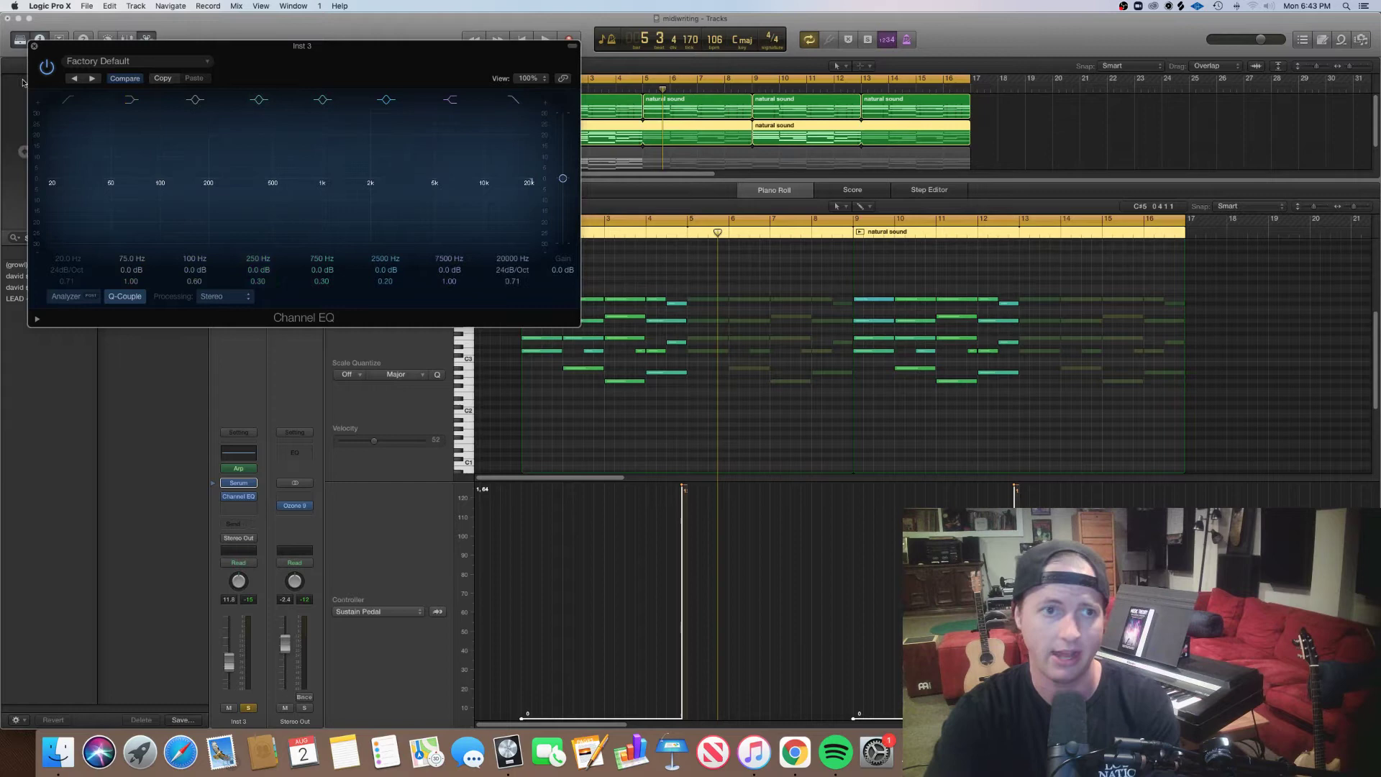
left_click(34, 46)
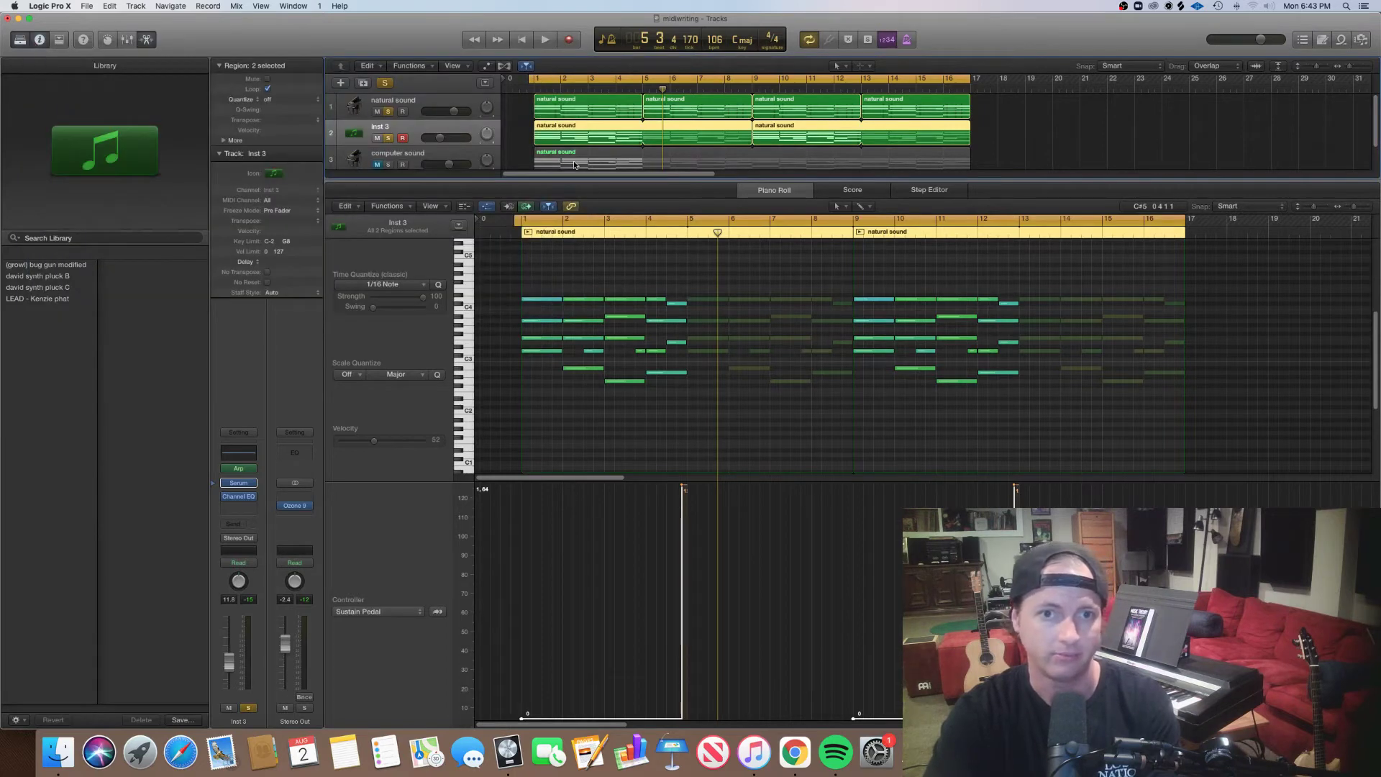
Show track automation and set the Inst 3 lane to the Channel EQ High Cut Frequency.
key("a")
left_click(451, 157)
mouse_move(462, 131)
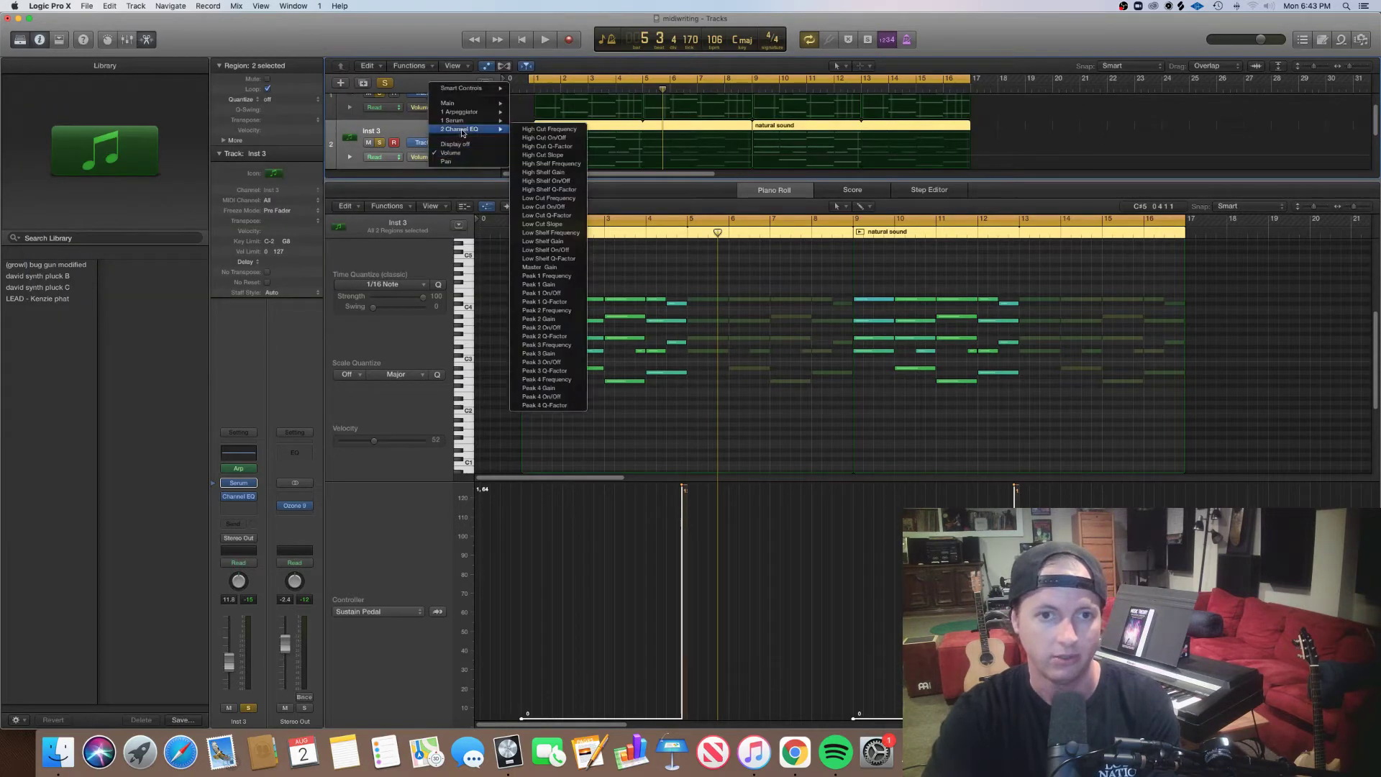
left_click(573, 130)
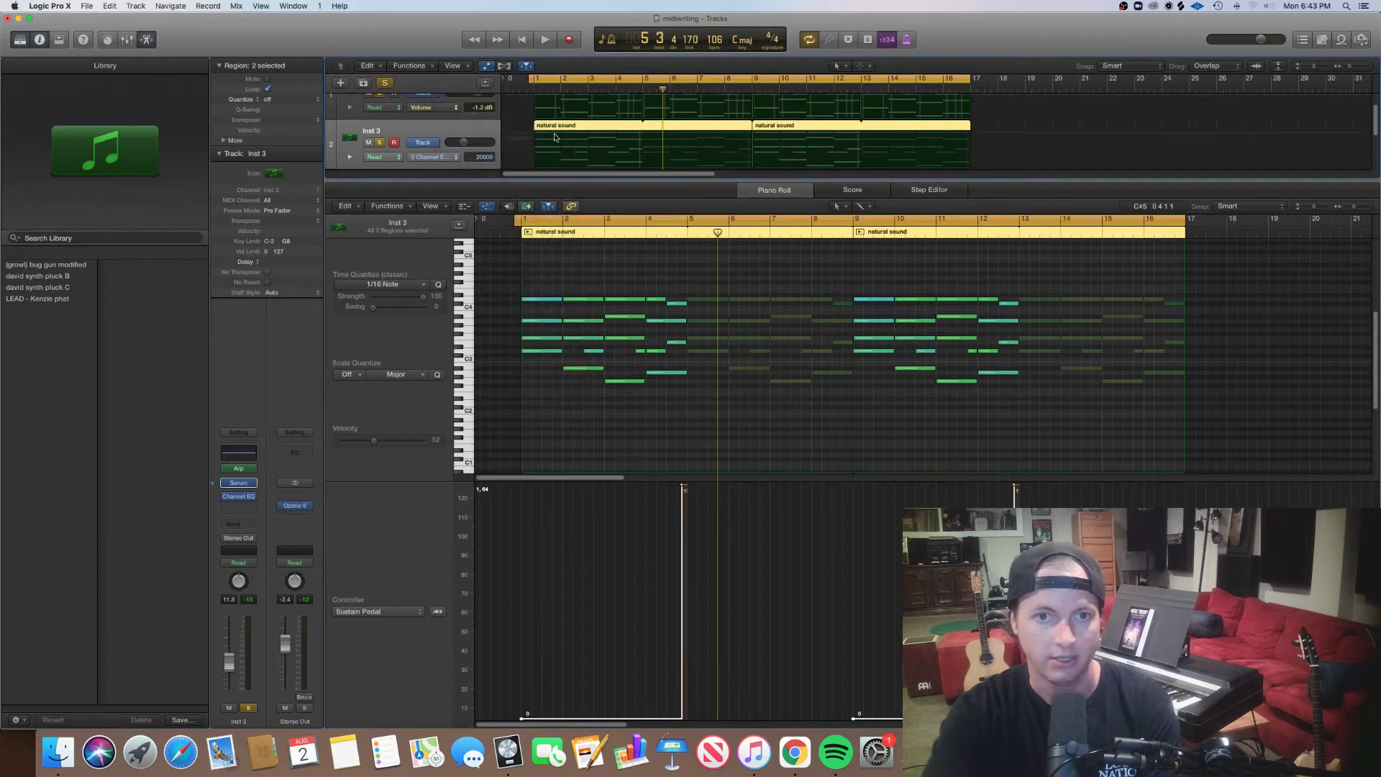
Draw Inst 3 high cut automation from about 730 Hz at bar 1 through 1020 Hz at bar 3 to 1680 Hz at bar 5.
left_click(531, 137)
mouse_move(533, 135)
left_mouse_down()
mouse_move(541, 166)
mouse_move(550, 148)
left_mouse_up()
key("space")
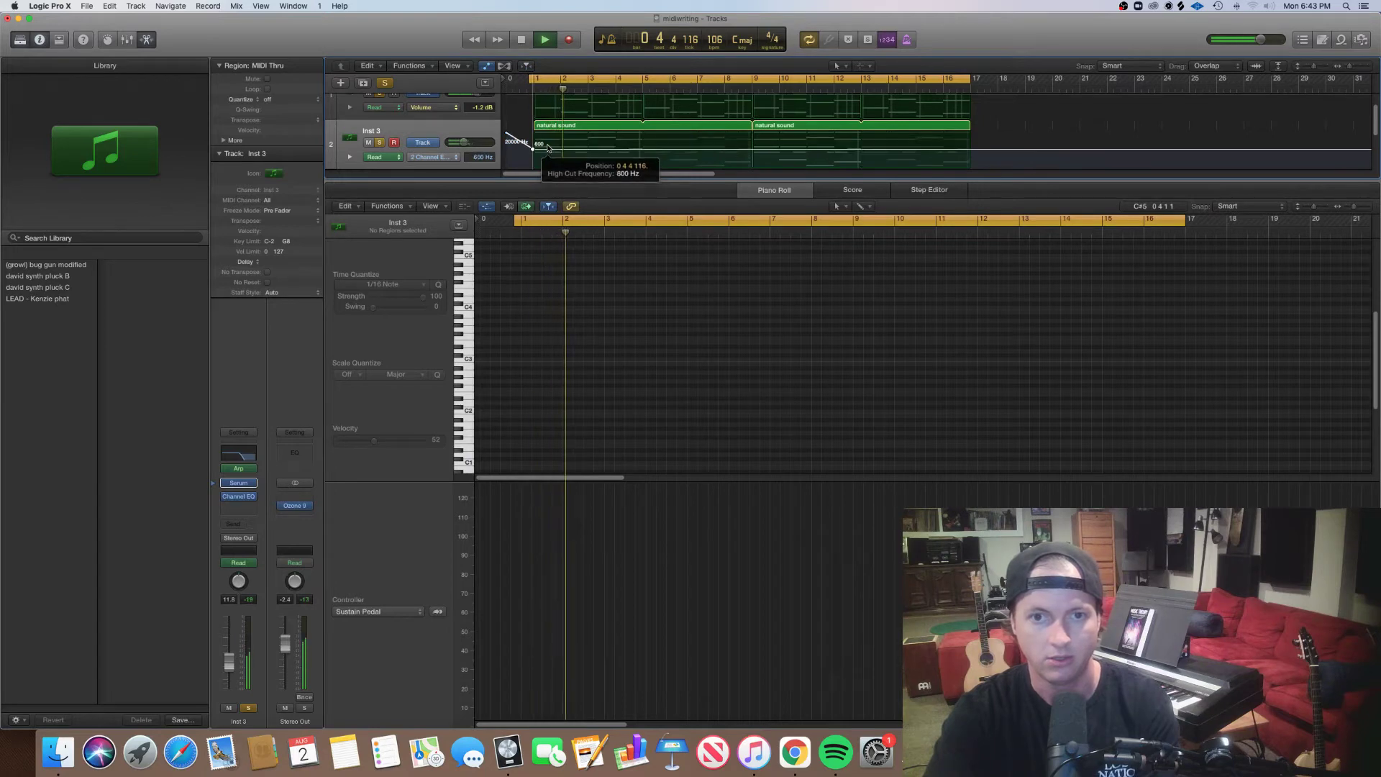
left_click(640, 147)
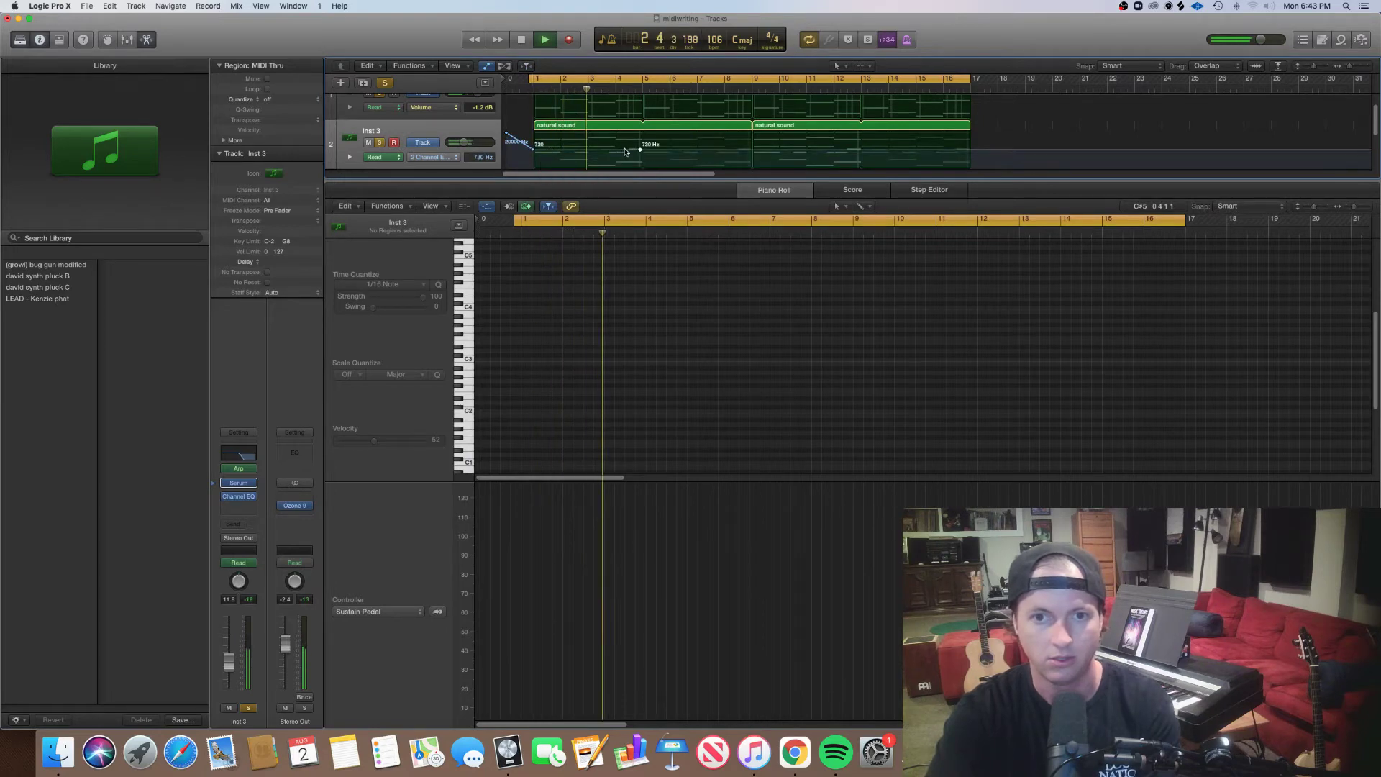
left_click_drag(671, 151, 665, 147)
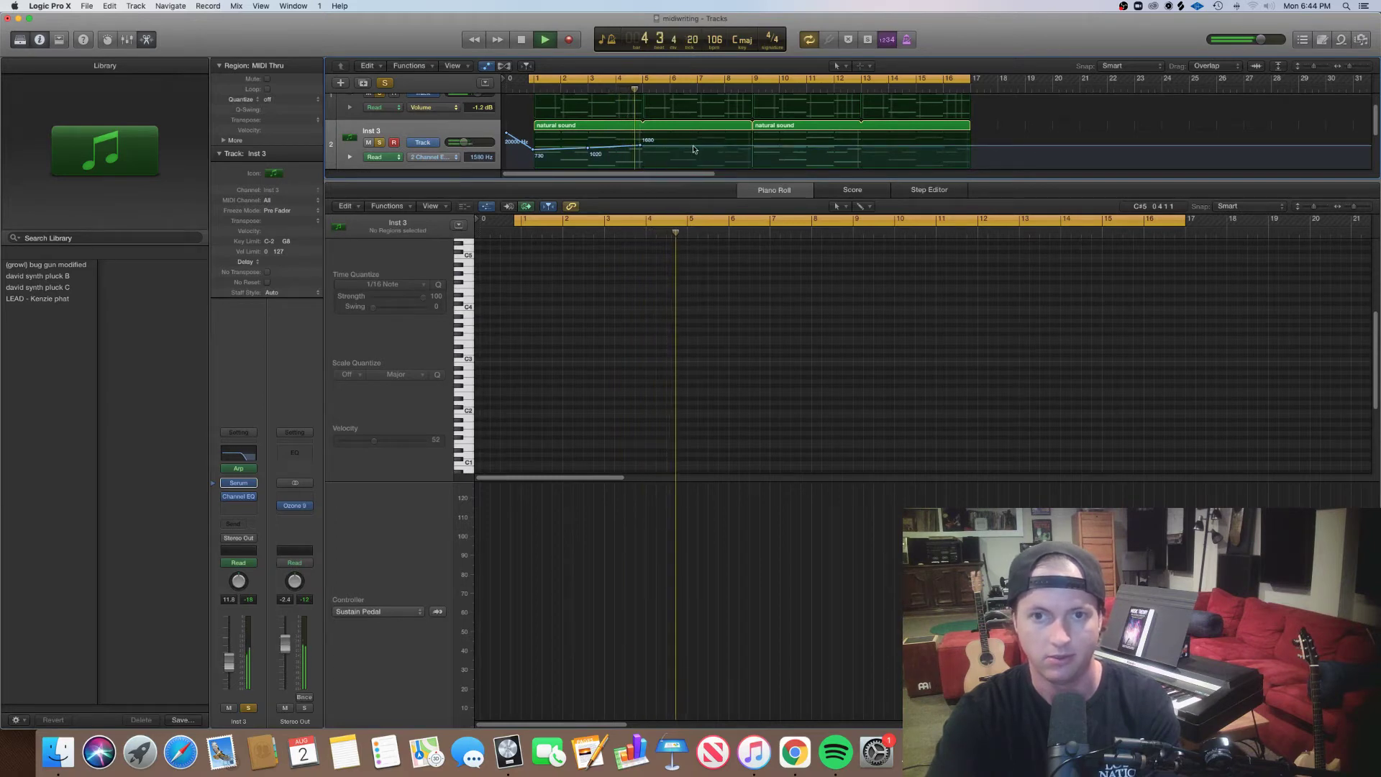
Add automation points between bars 5 and 9 so the high cut frequency keeps rising in an accelerating curve.
left_click(674, 148)
left_click(665, 146)
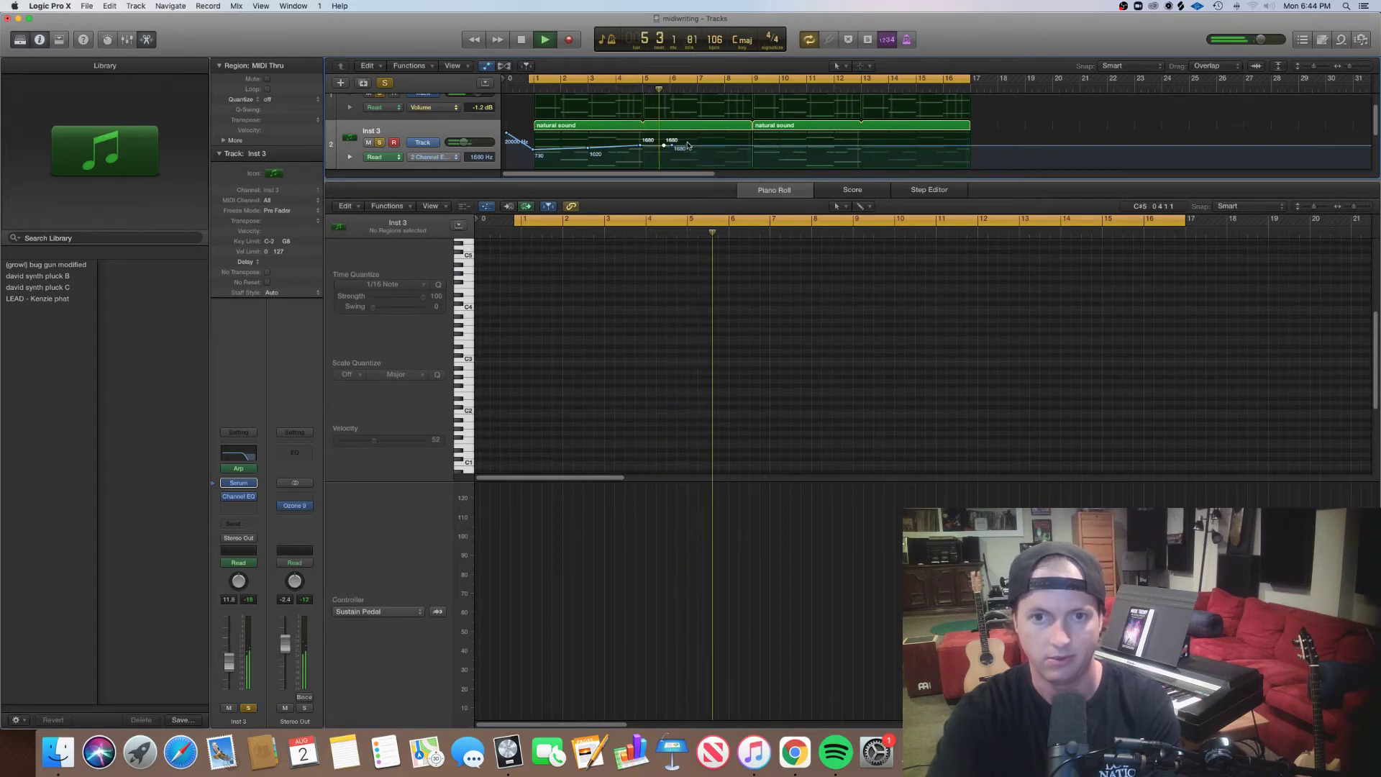
left_click(672, 144)
left_click(688, 144)
left_click_drag(698, 145, 749, 136)
left_click(721, 142)
left_click(714, 143)
left_click(747, 141)
left_click(737, 140)
left_click(753, 136)
Hide the track automation, close the Piano Roll, and stop playback.
key("a")
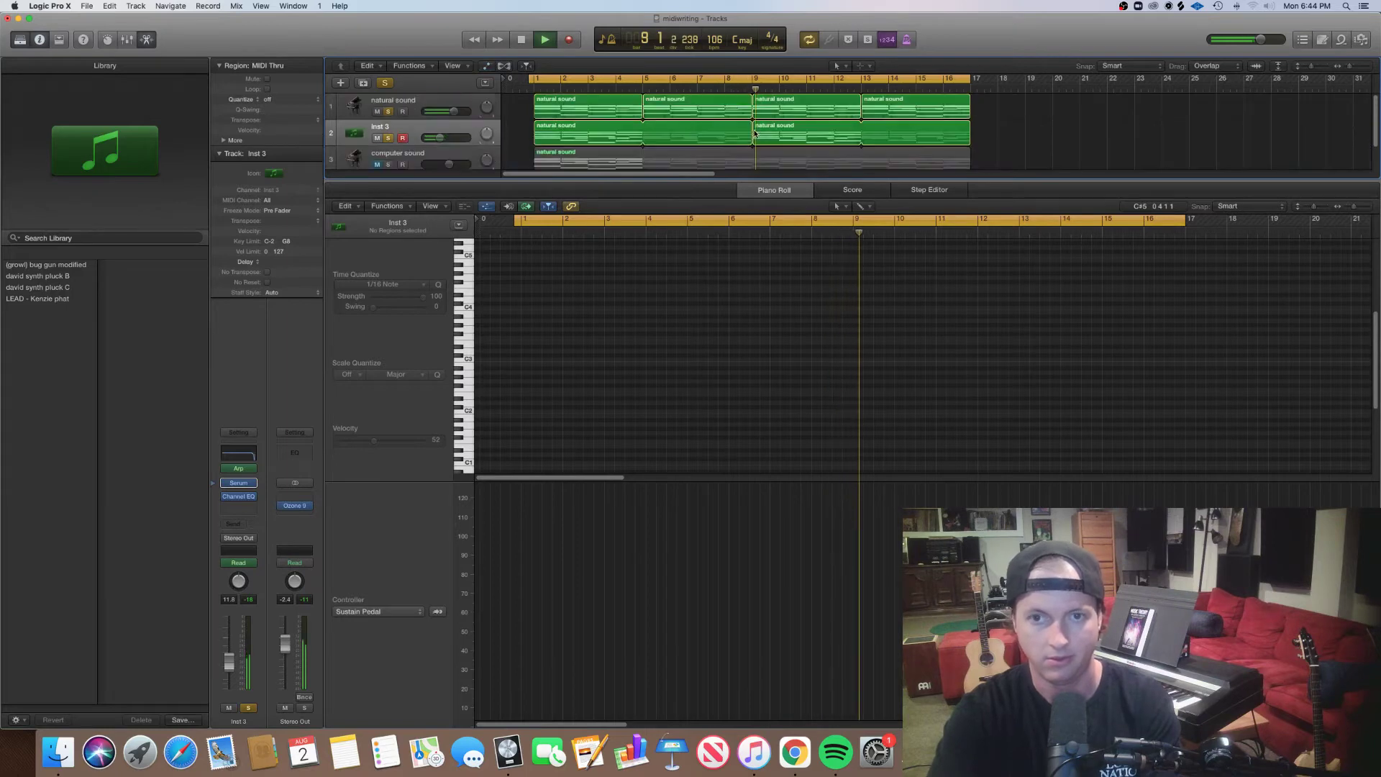
key("p")
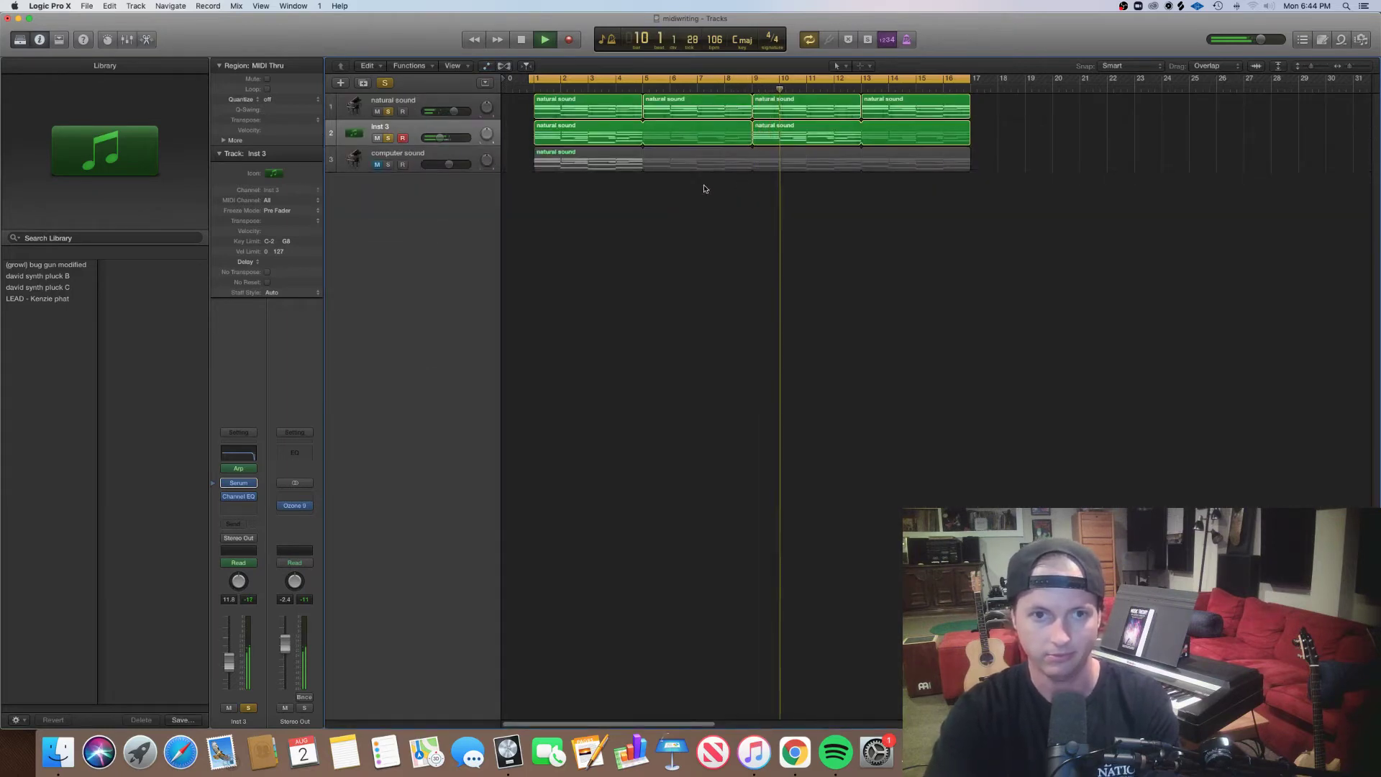
key("space")
Set the cycle range to bars 9 through 16.
left_click(524, 128)
left_click(779, 87)
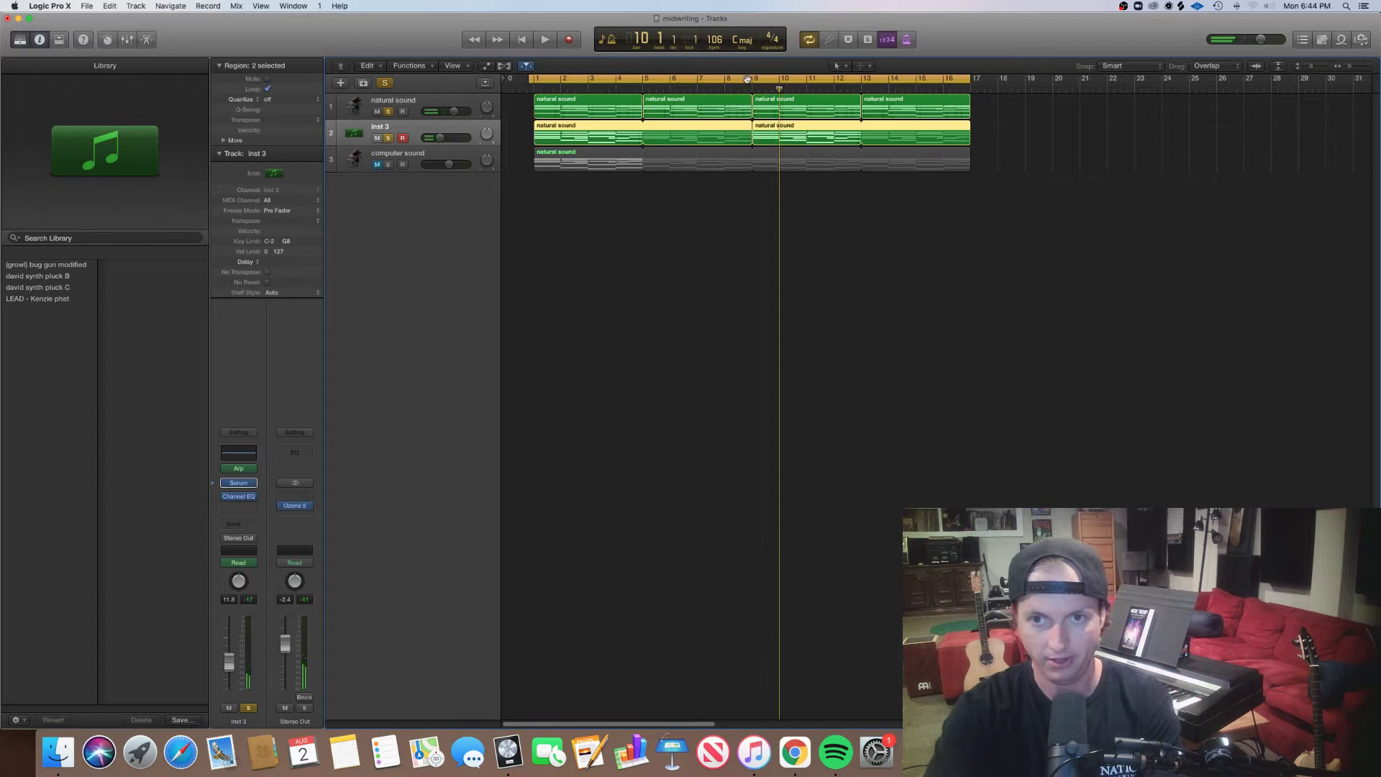
left_click(753, 79)
left_click_drag(753, 79, 966, 101)
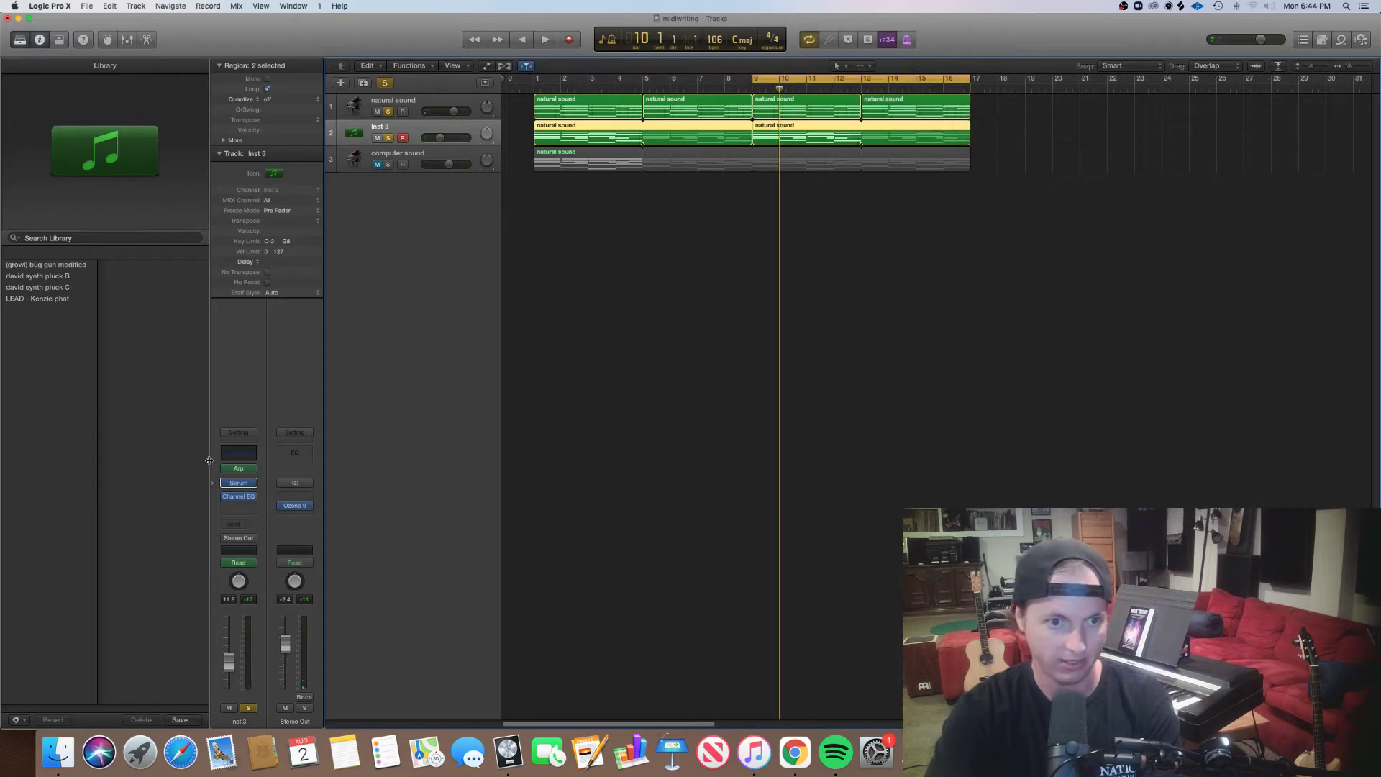
Add a new Serum software instrument track below Inst 3 and select it.
left_click(338, 84)
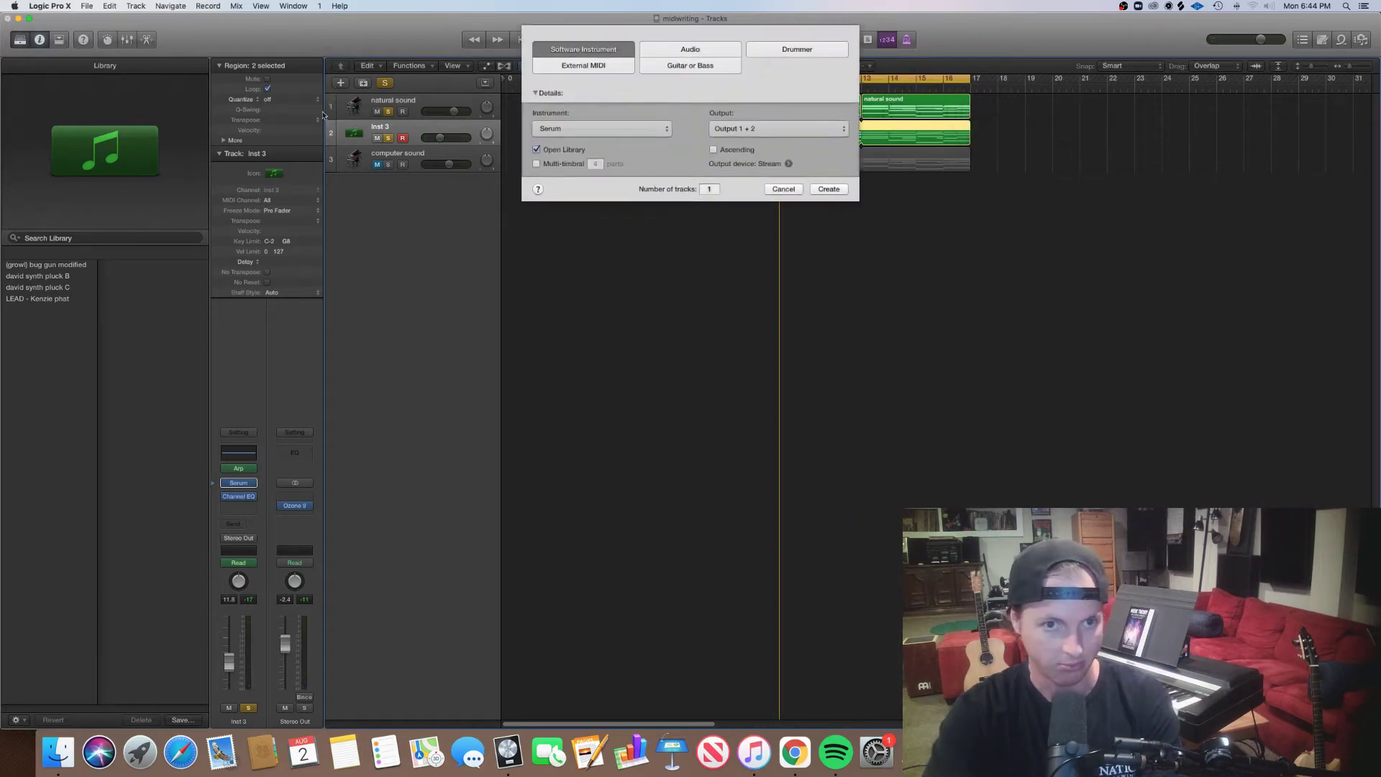
left_click(847, 190)
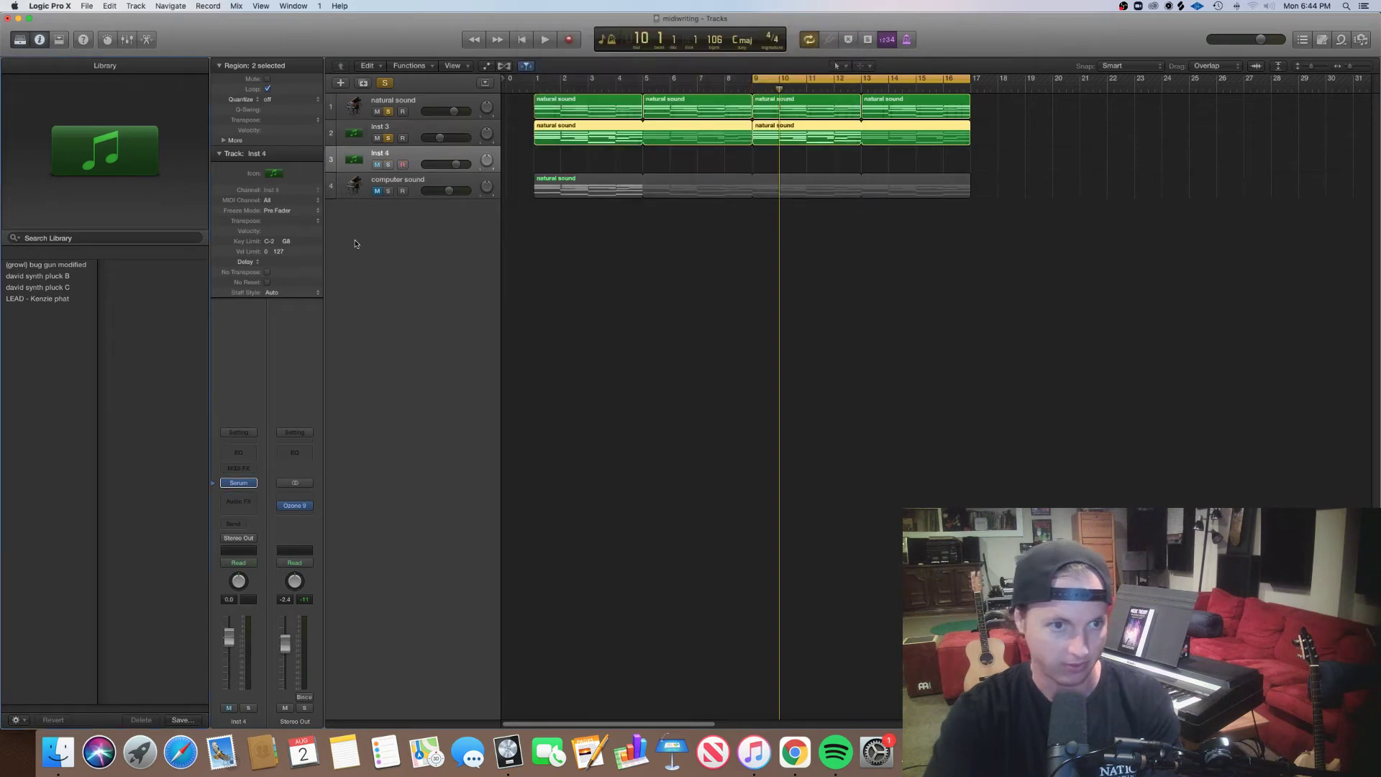
left_click(348, 160)
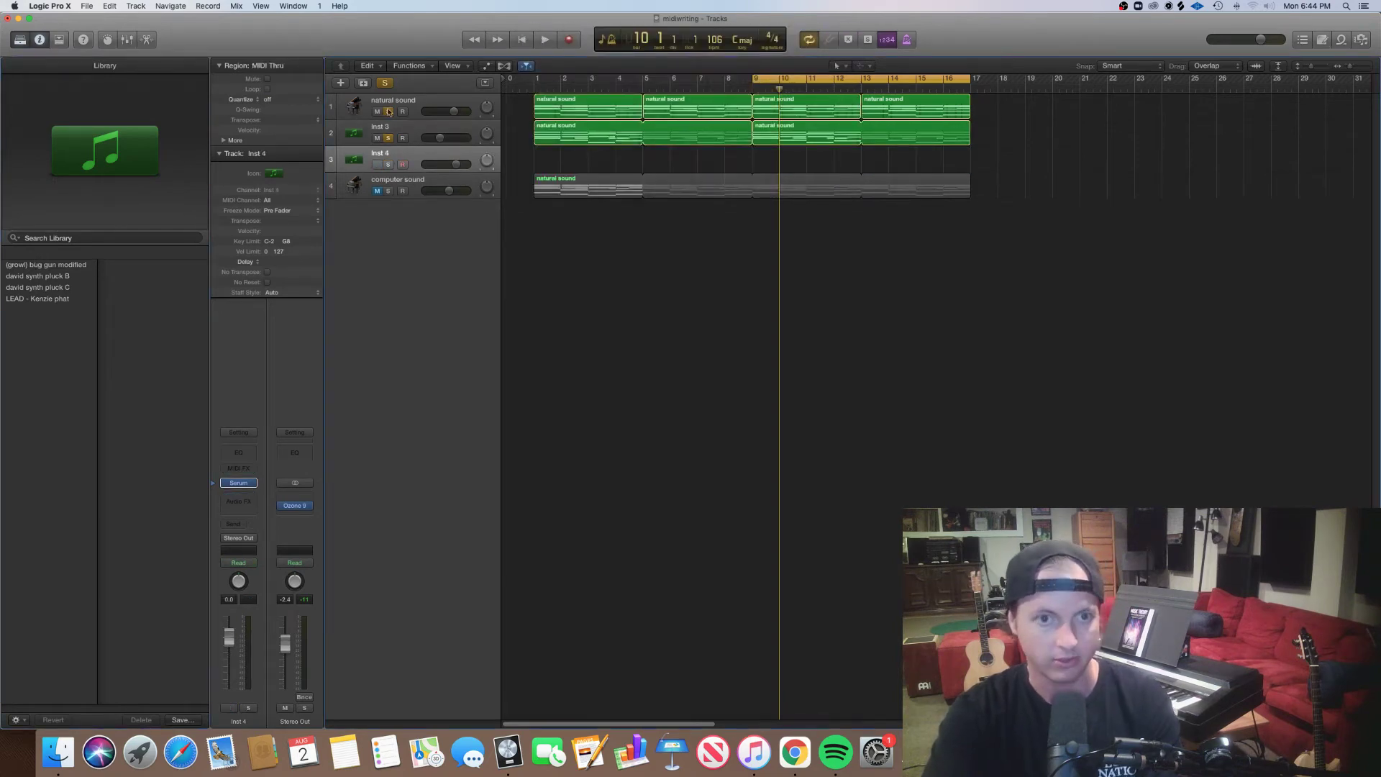
Add another software instrument track and load the Boutique 909 drum machine kit from the library on it.
left_click(340, 84)
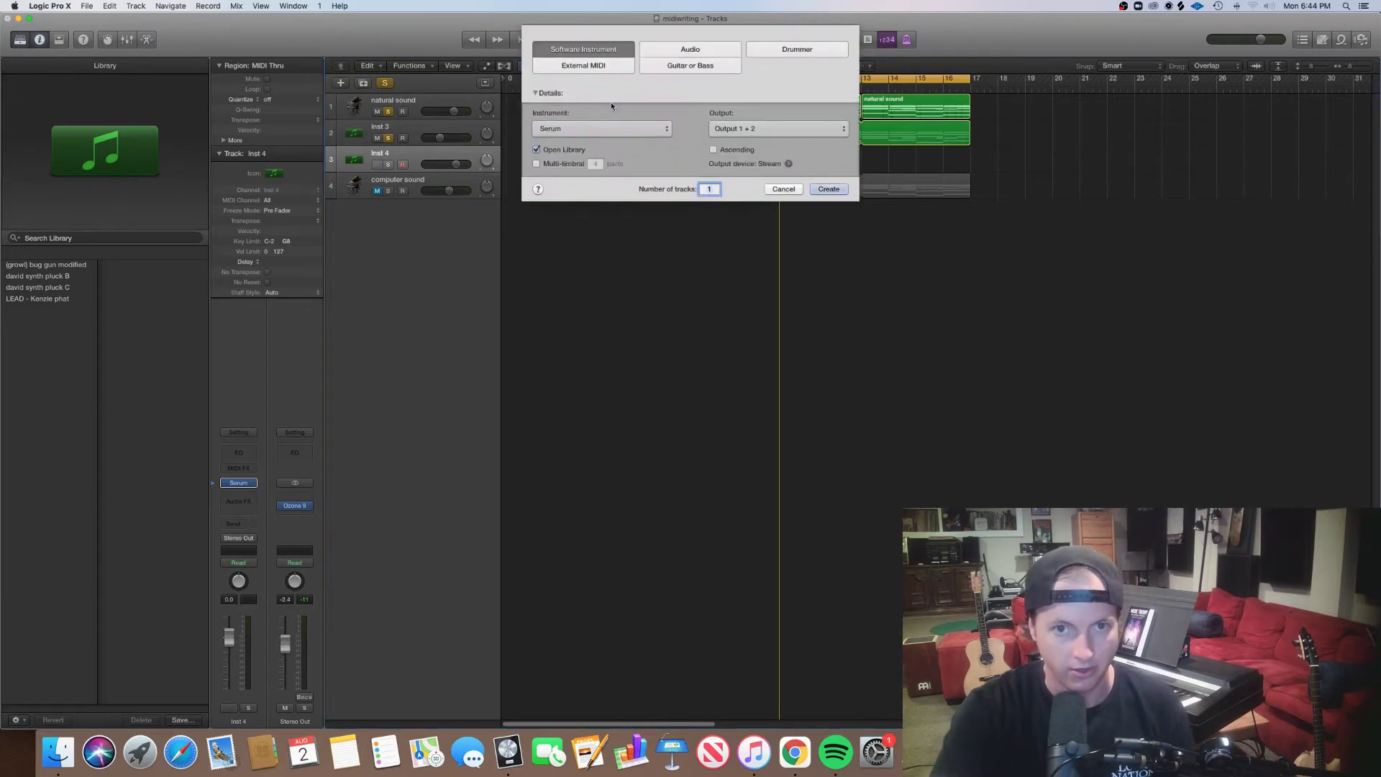
left_click(602, 128)
left_click(602, 157)
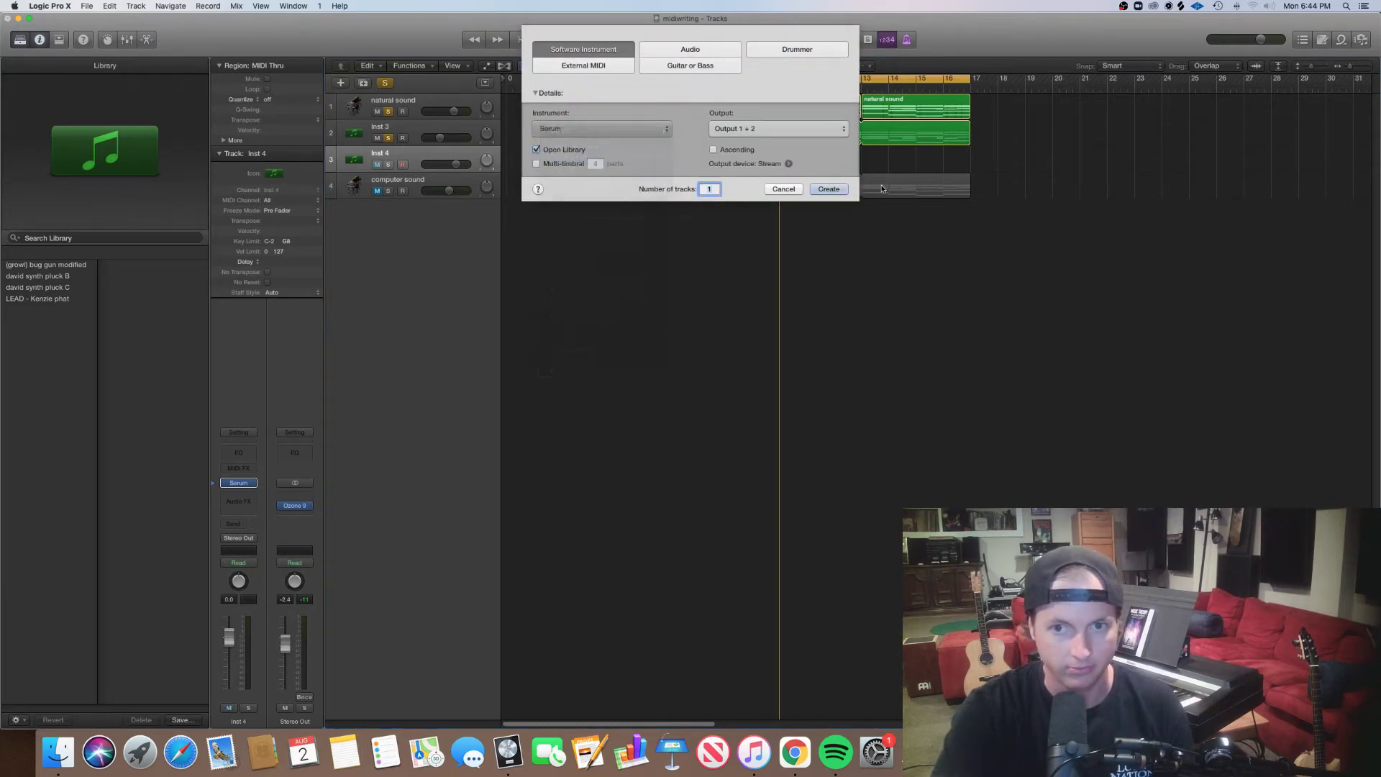
left_click(828, 189)
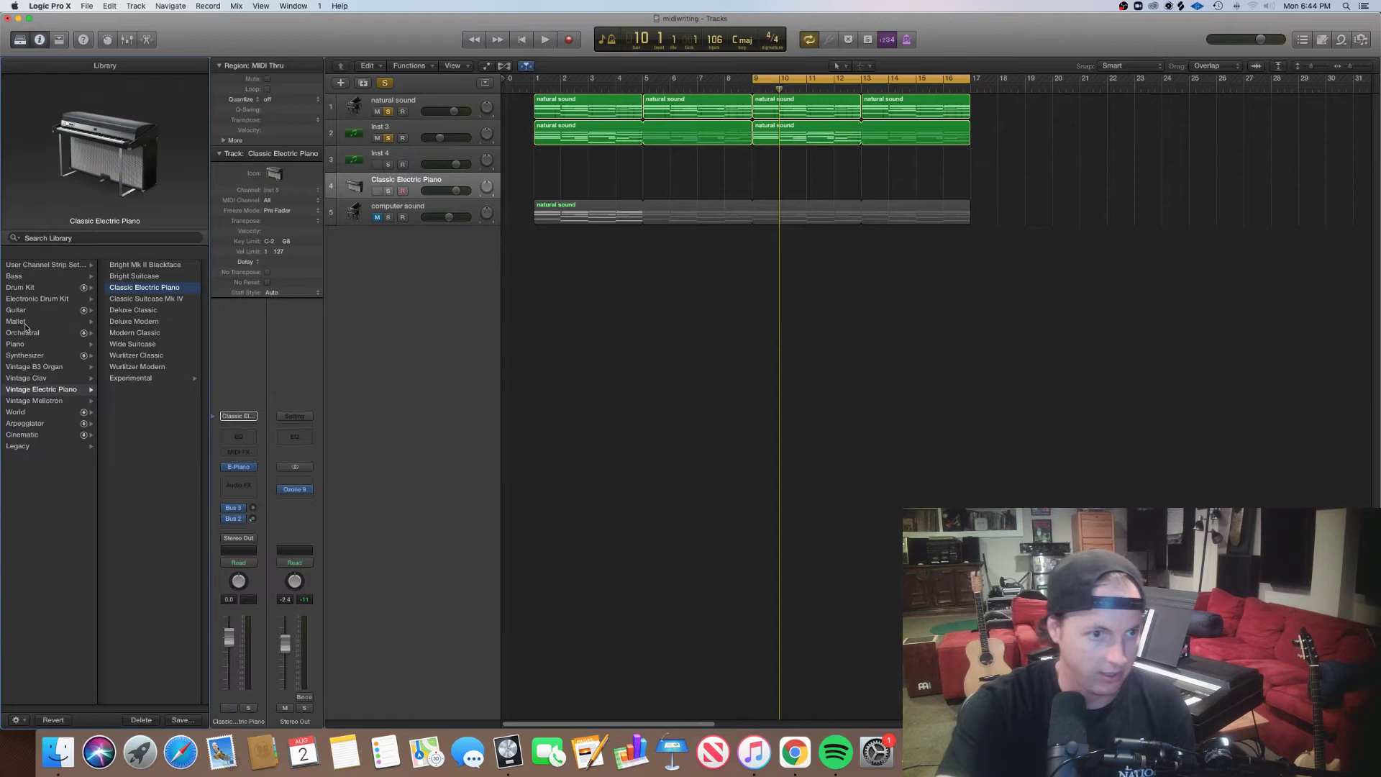
left_click(41, 298)
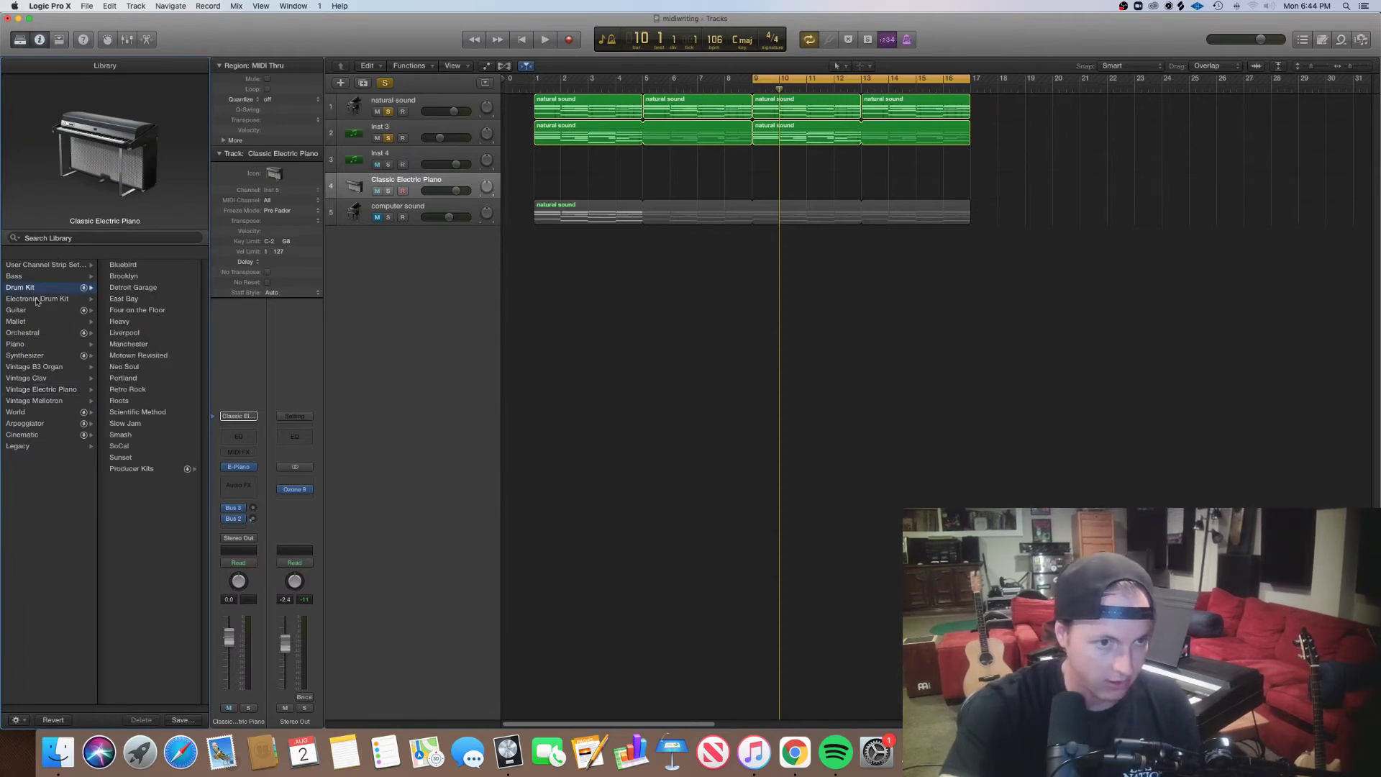
left_click(119, 278)
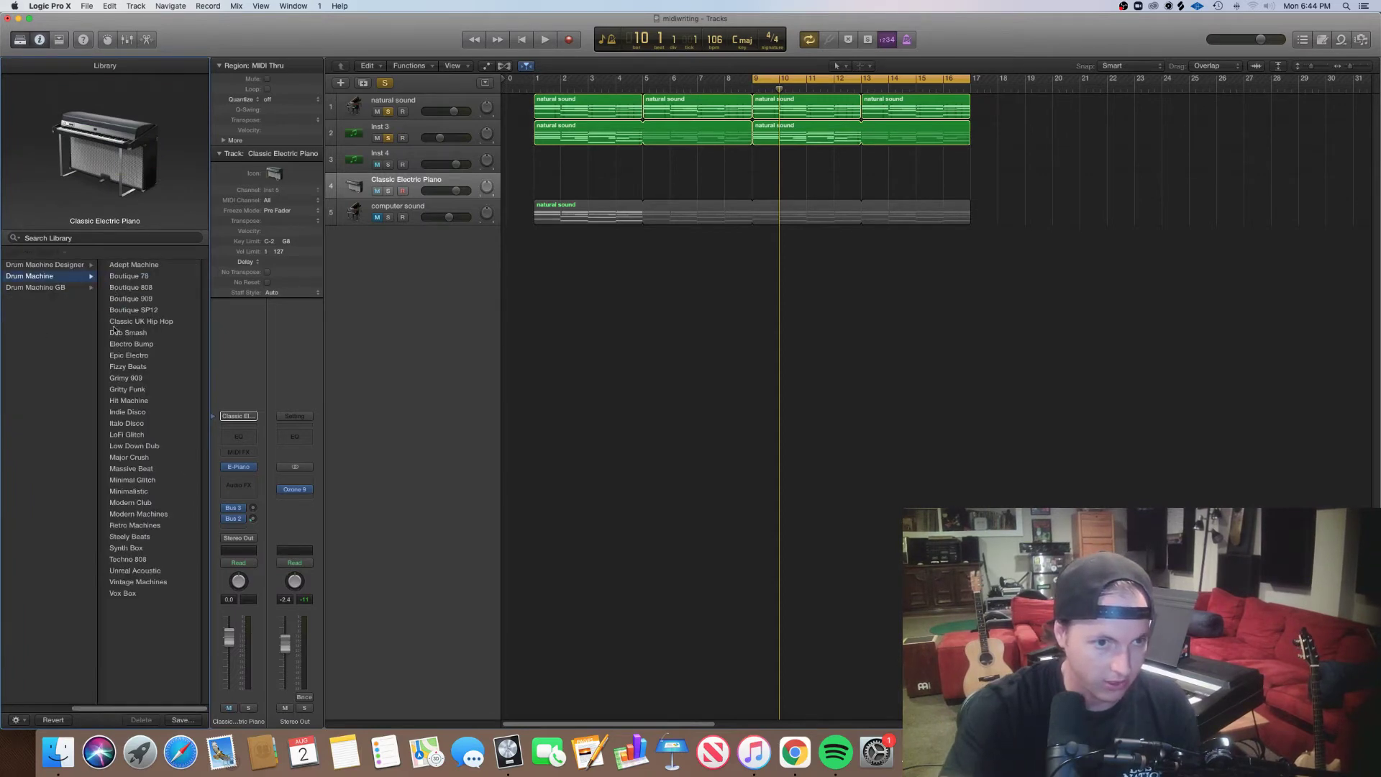
left_click(143, 299)
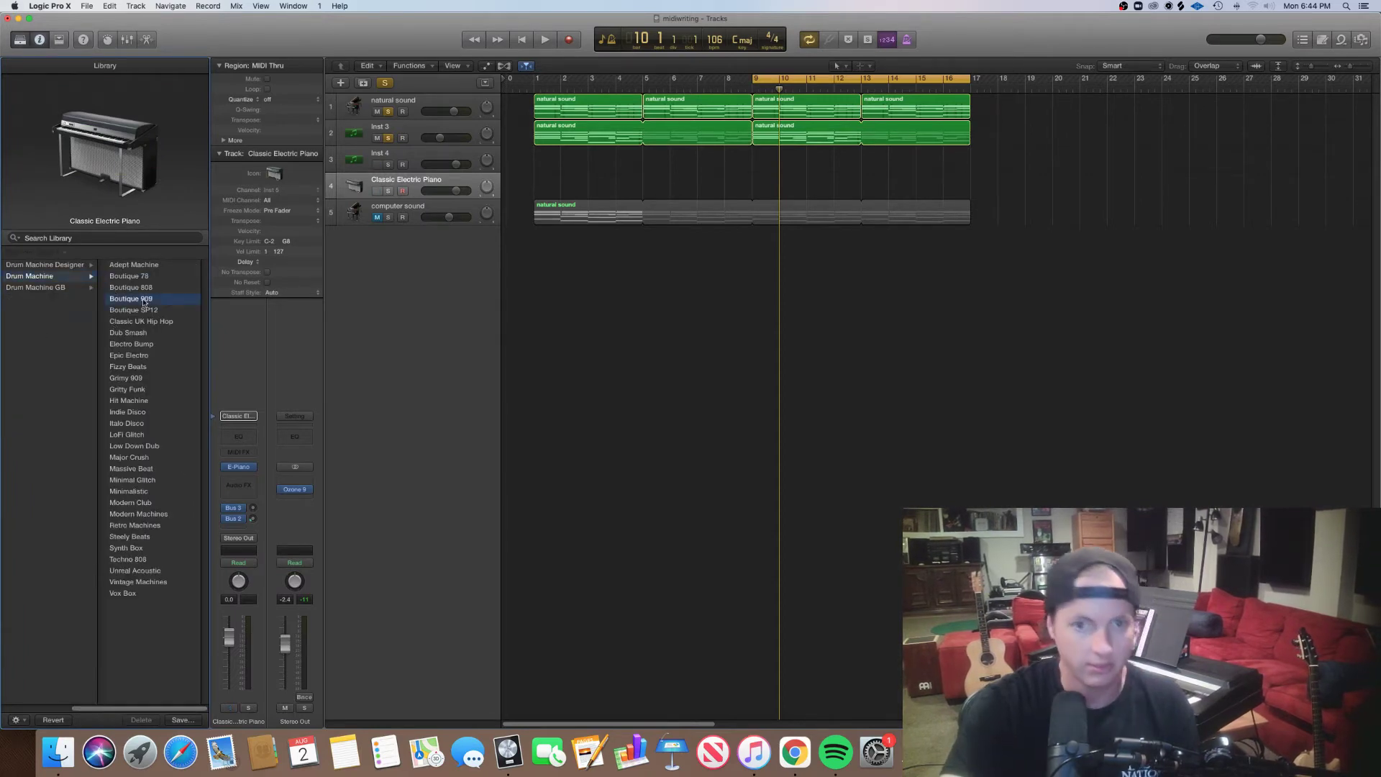
Create an empty MIDI region spanning bars 9 to 13 on the soloed Boutique 909 track and open it for note editing.
right_click(761, 159)
left_click(765, 169)
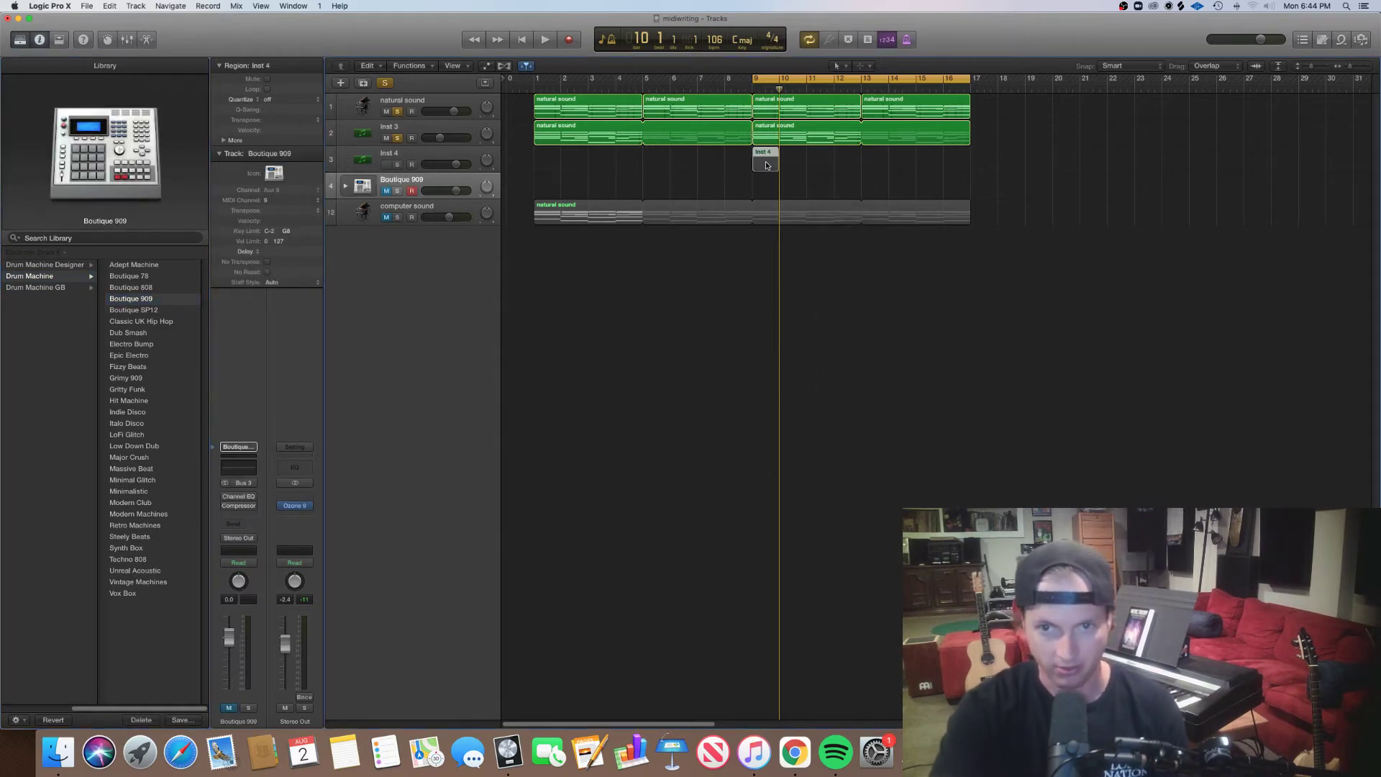
left_click_drag(766, 165, 862, 198)
left_click(398, 191)
double_click(852, 188)
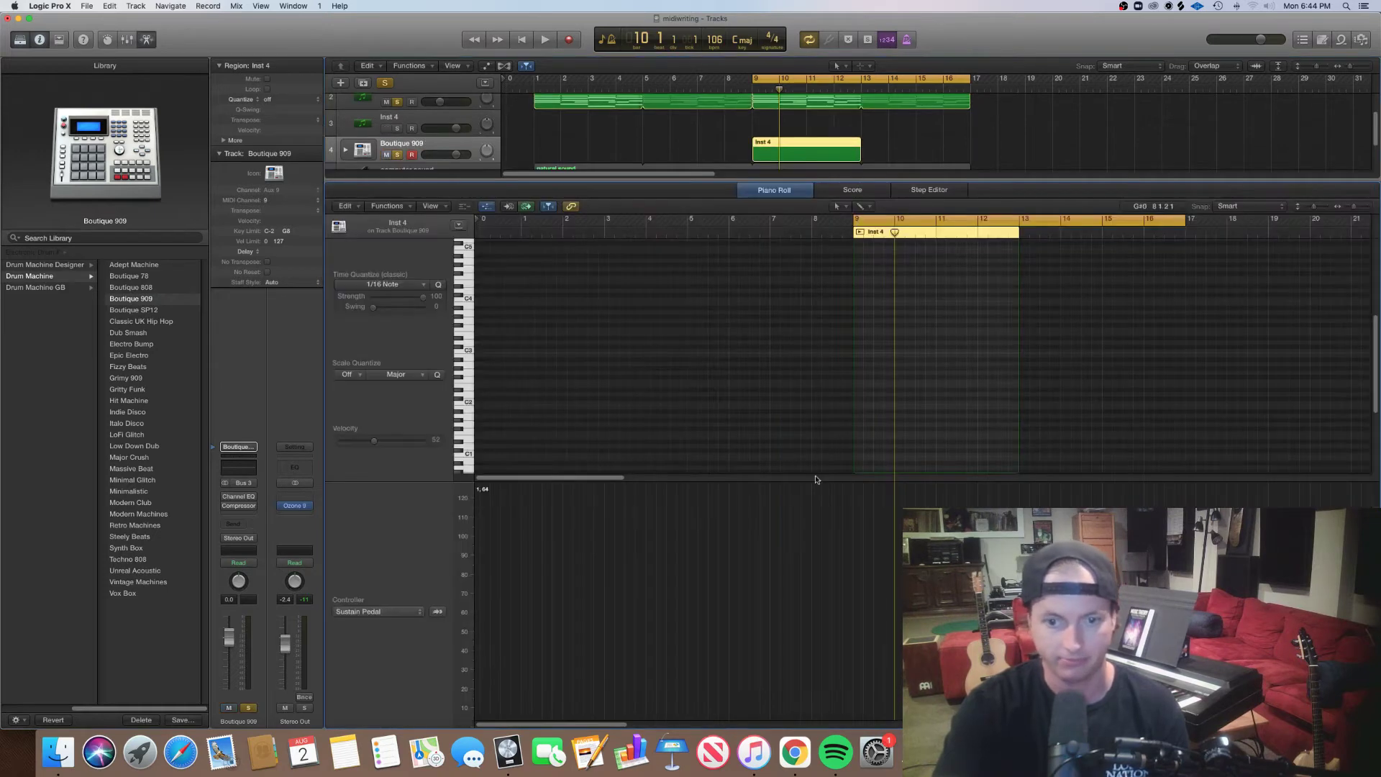
Draw a kick note on C1 at the start of bar 9 and snare notes on D1 at beats 2 and 4.
left_click(857, 451)
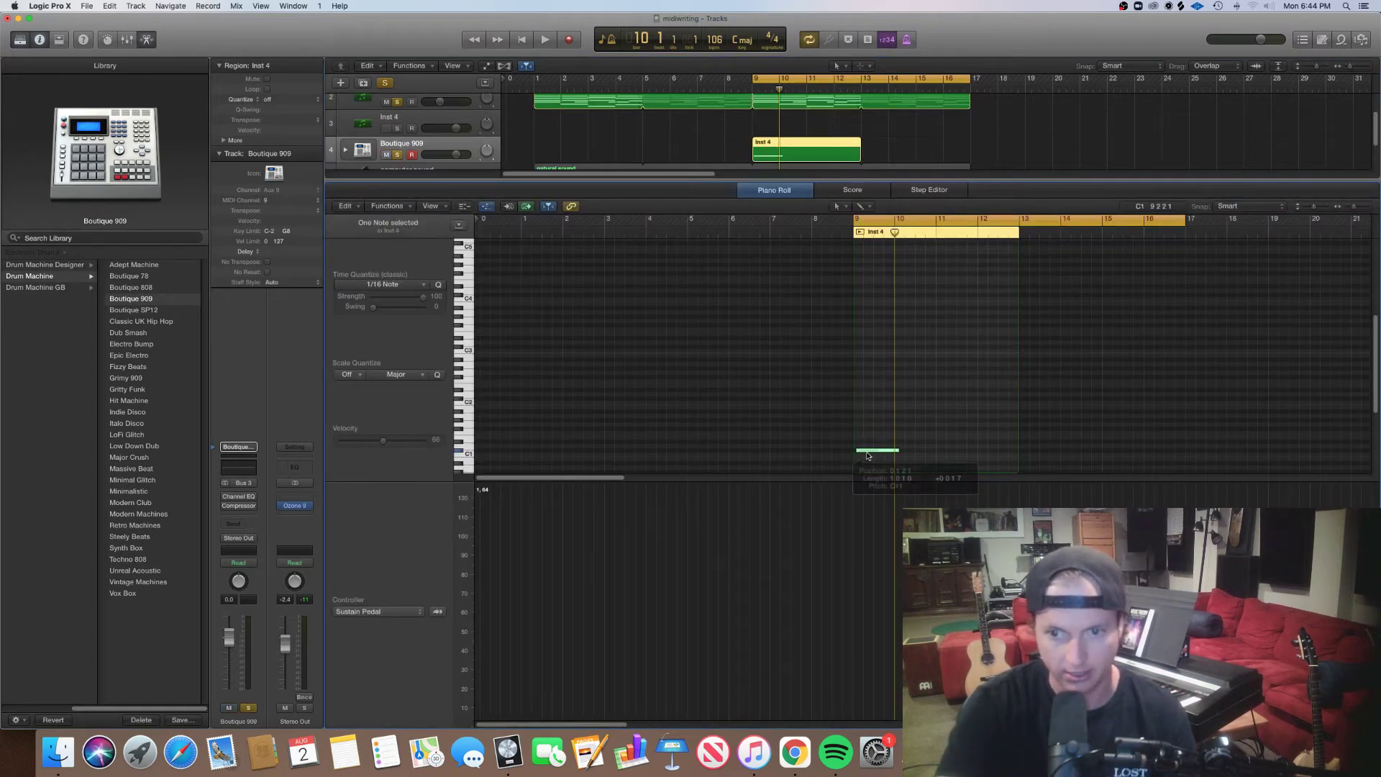
mouse_move(867, 456)
left_mouse_down()
mouse_move(855, 454)
mouse_move(867, 455)
left_mouse_up()
left_click(872, 447, "super")
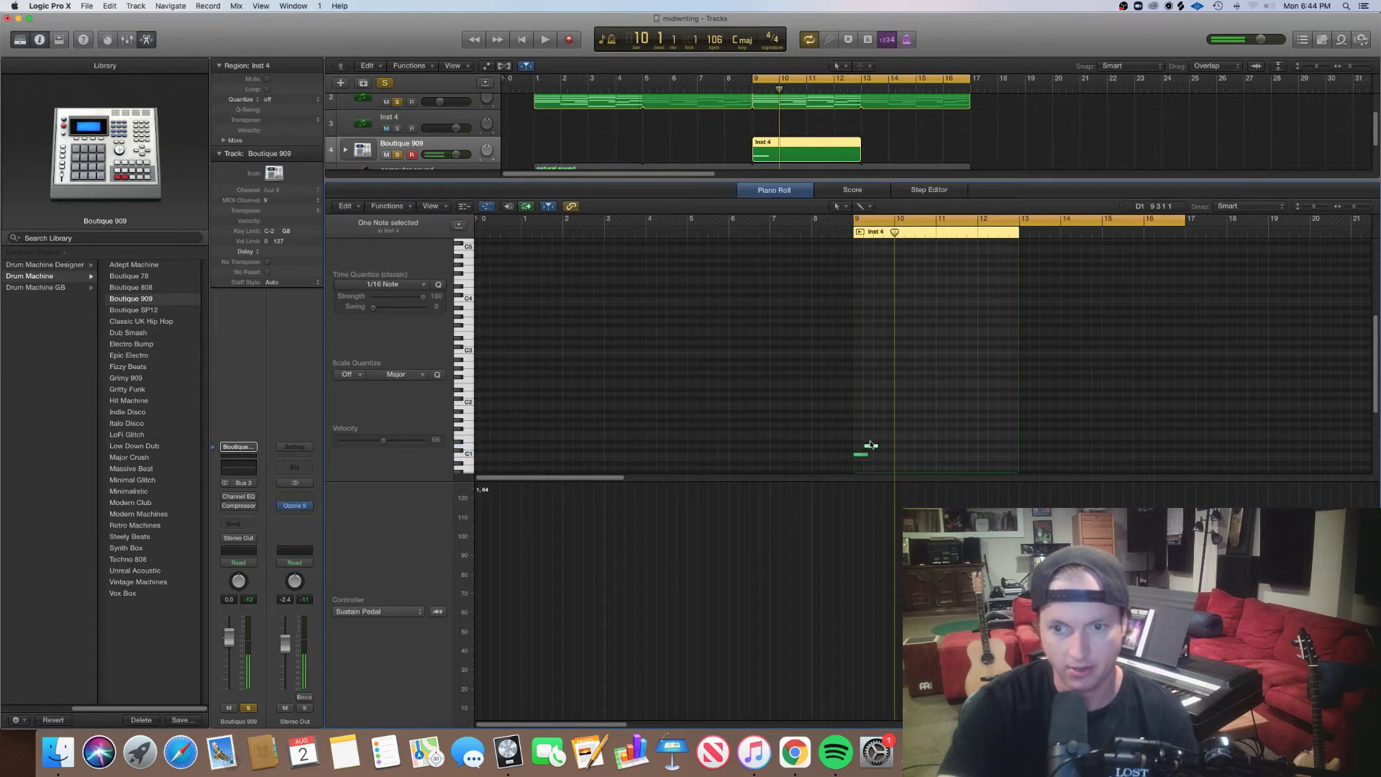
left_click_drag(870, 447, 875, 447)
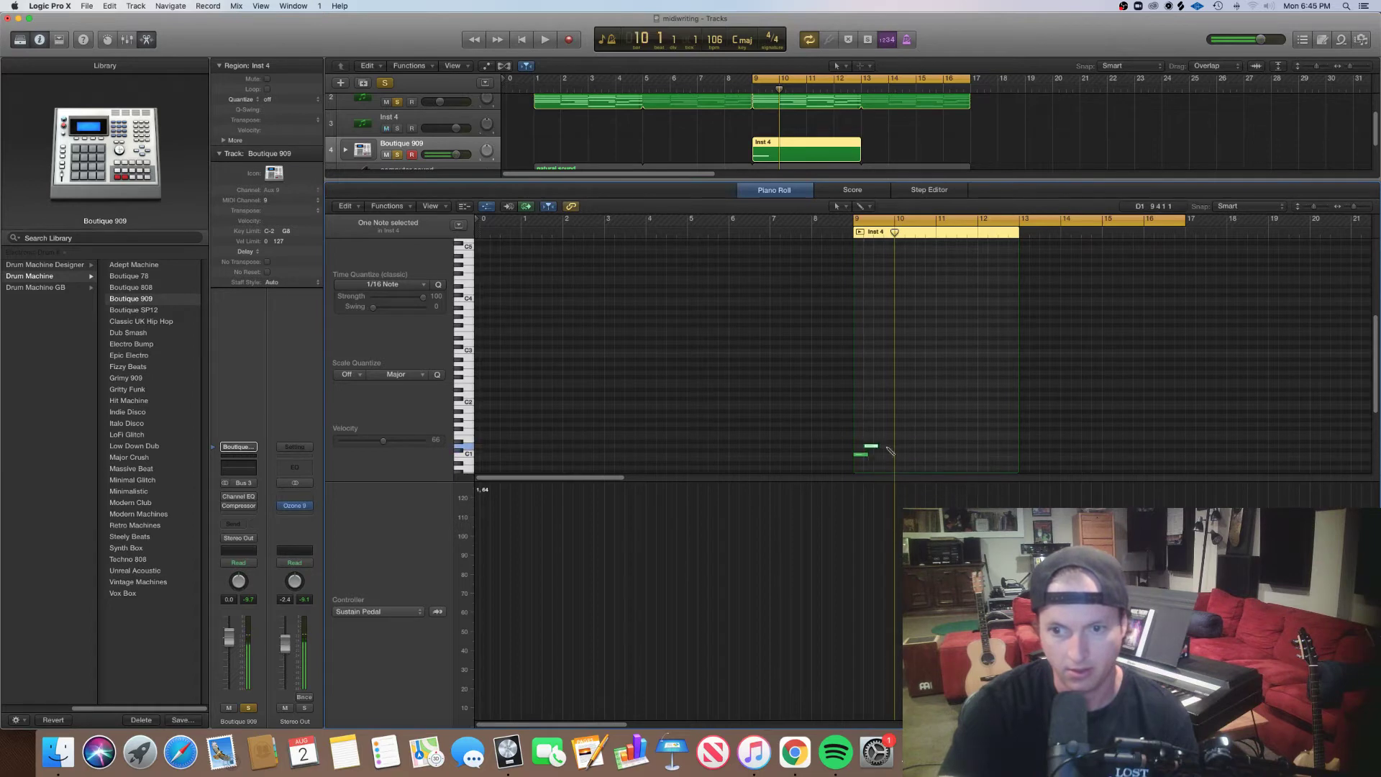
key("space")
scroll(890, 452, "up", 6)
scroll(883, 457, "down", 5)
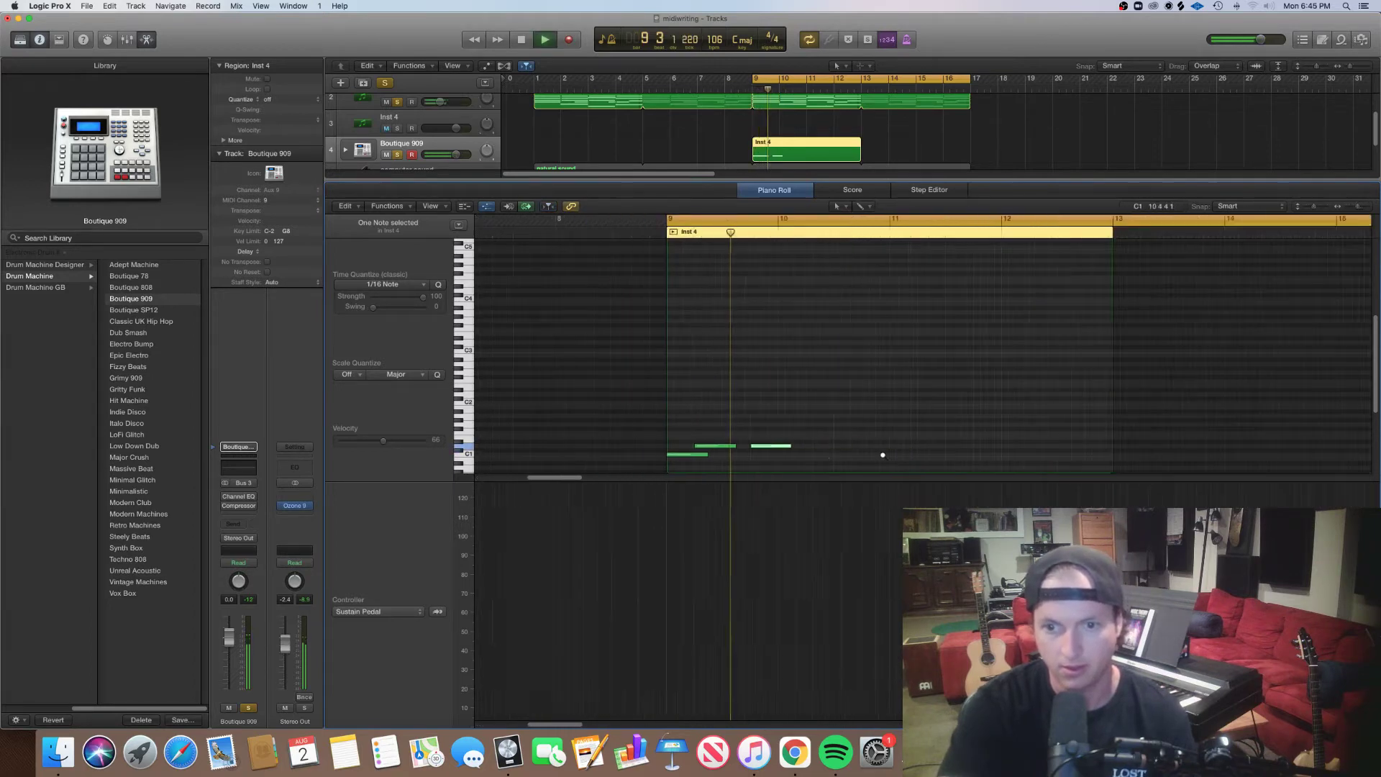
Add a C1 kick before beat 4 of bar 9 and alternate C1 kicks with D1 snares through bar 10.
left_click(736, 460, "super")
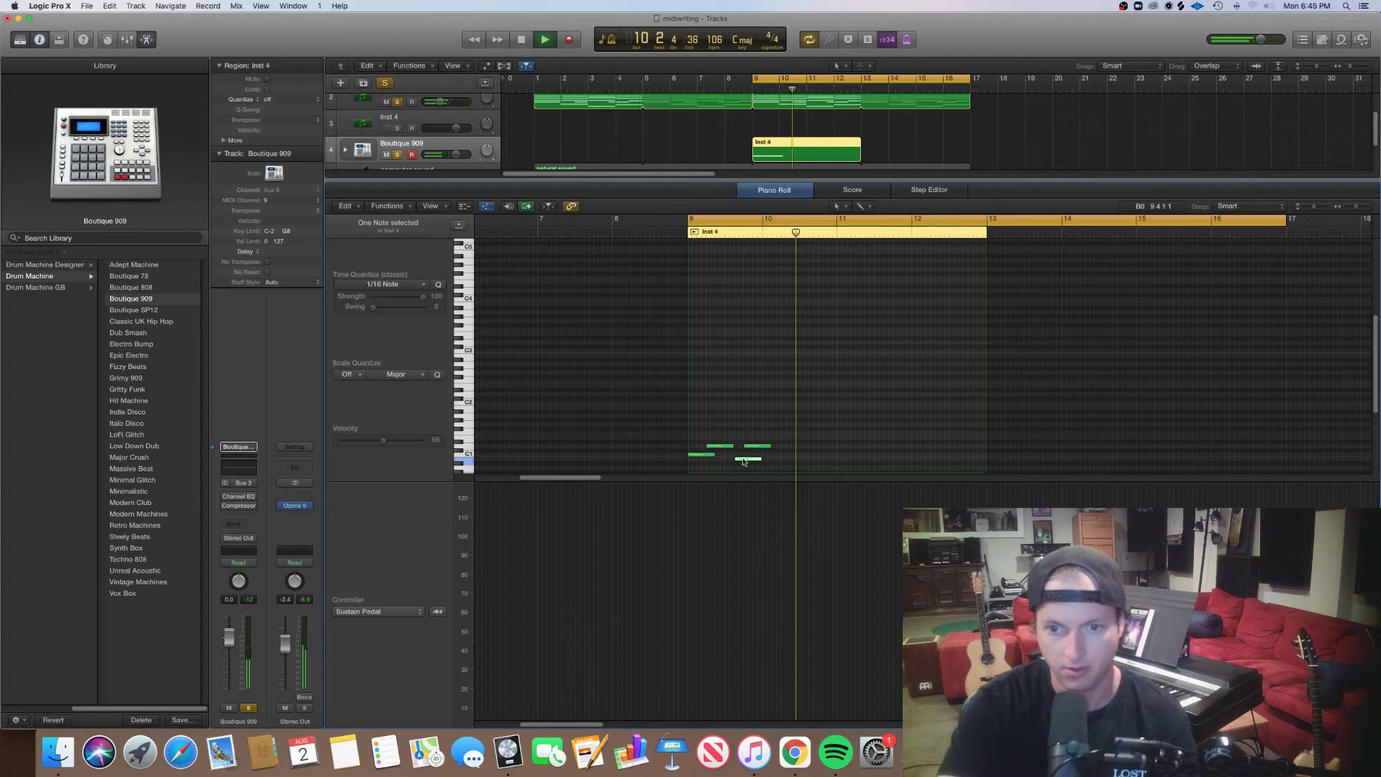
left_click_drag(744, 461, 744, 460)
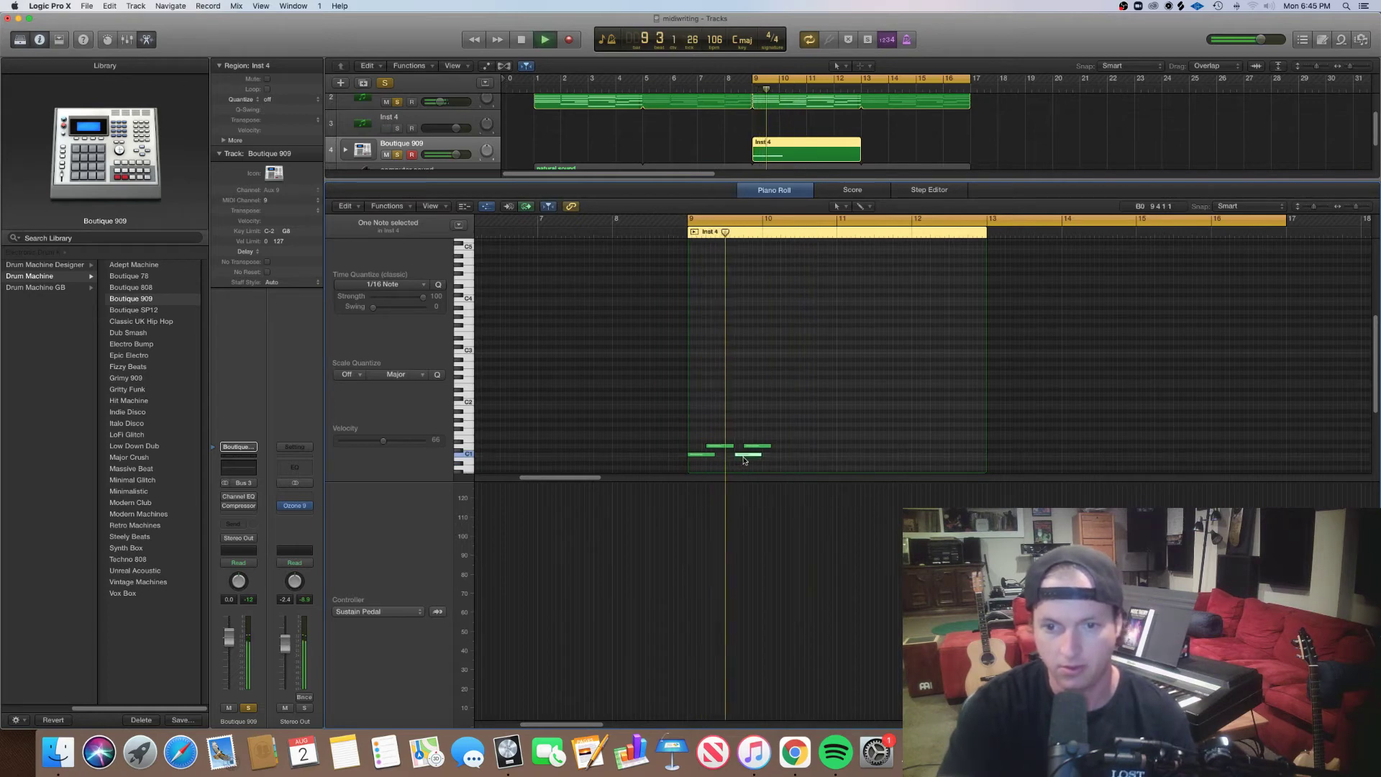
left_click(766, 455, "super")
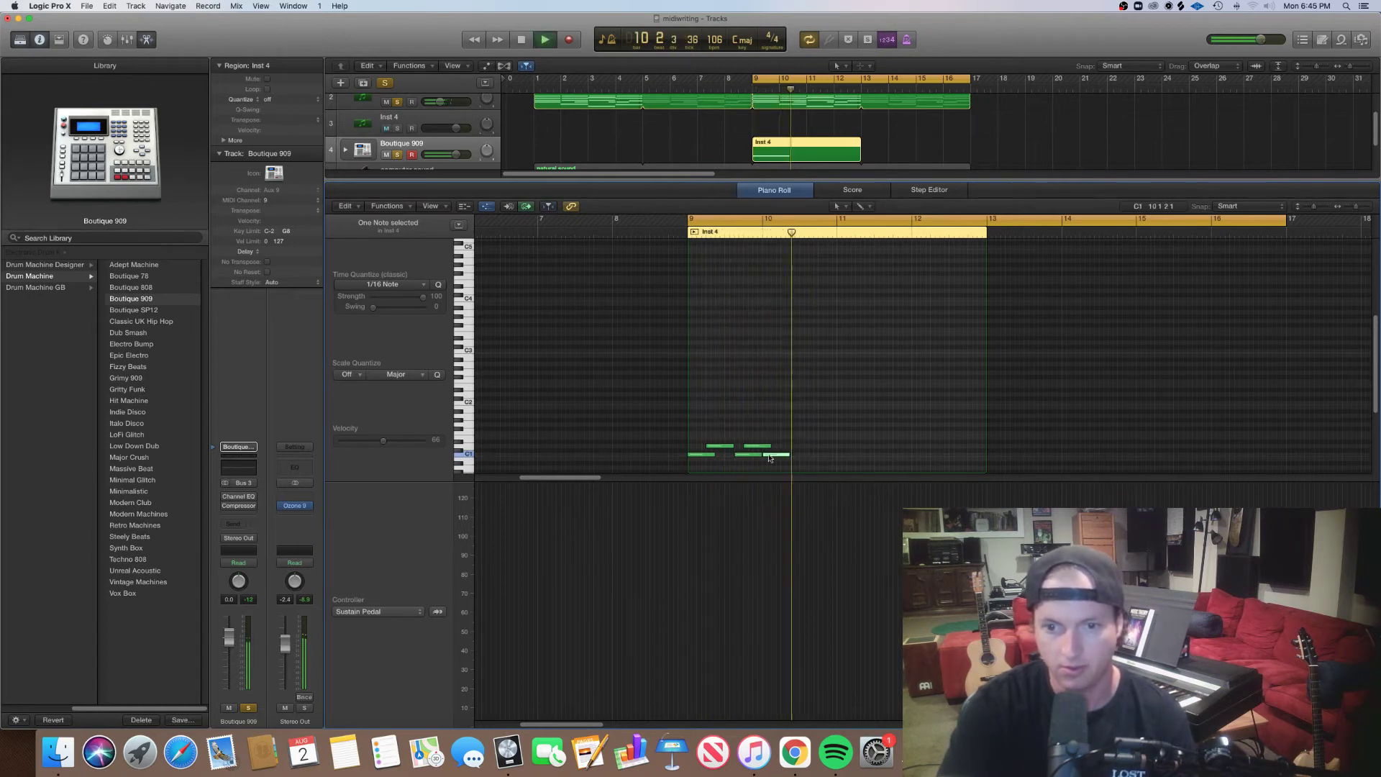
left_click(783, 446, "super")
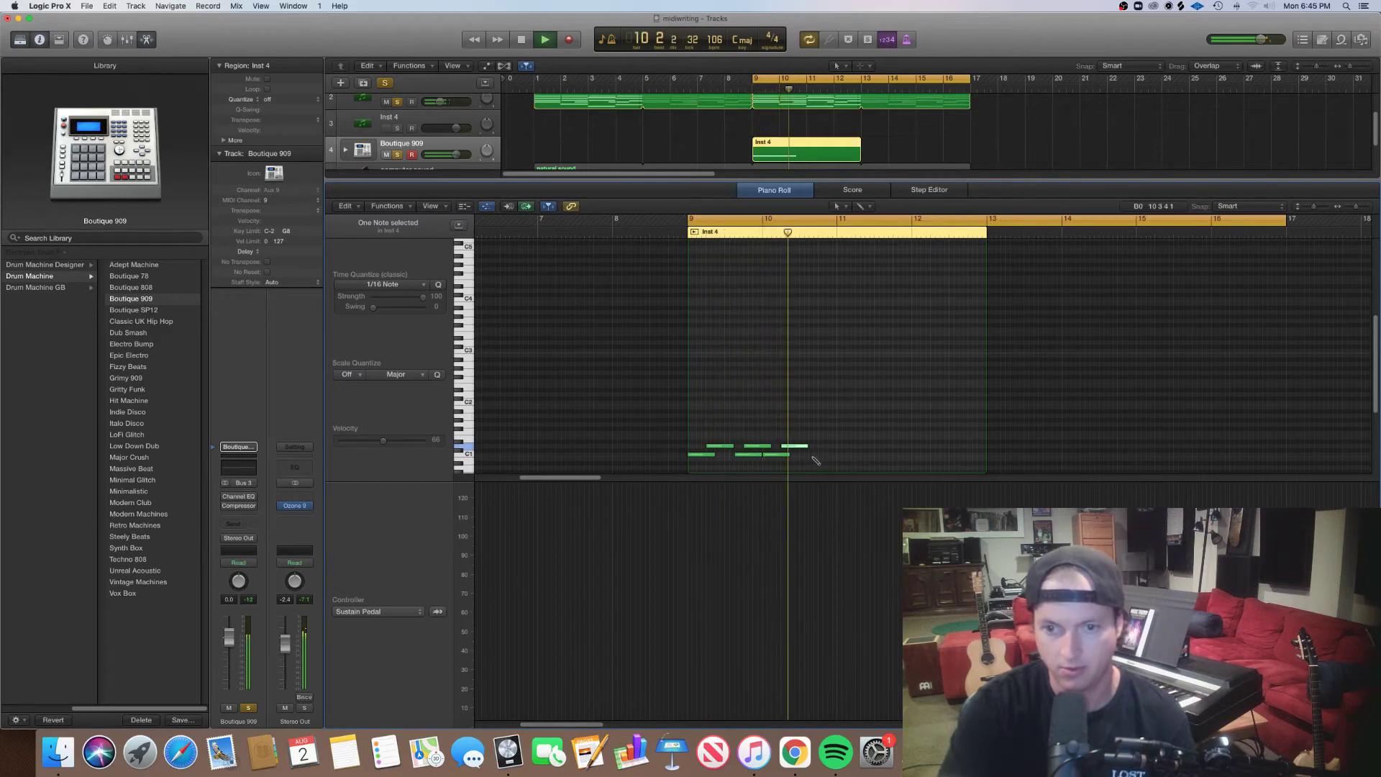
left_click(806, 456, "super")
left_click(826, 447, "super")
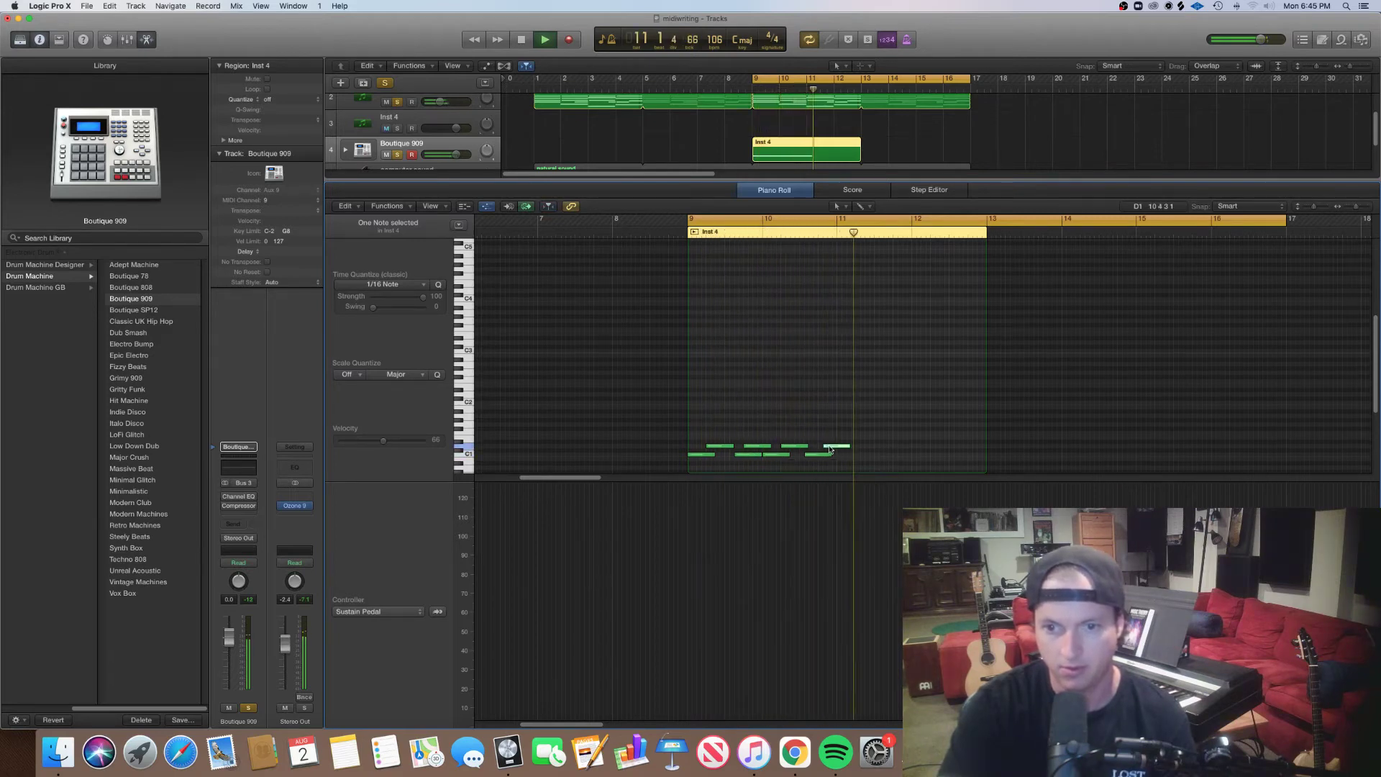
Duplicate the two-bar kick and snare pattern into bars 11 and 12.
left_click_drag(831, 449, 887, 458)
key("Return")
left_click(490, 207)
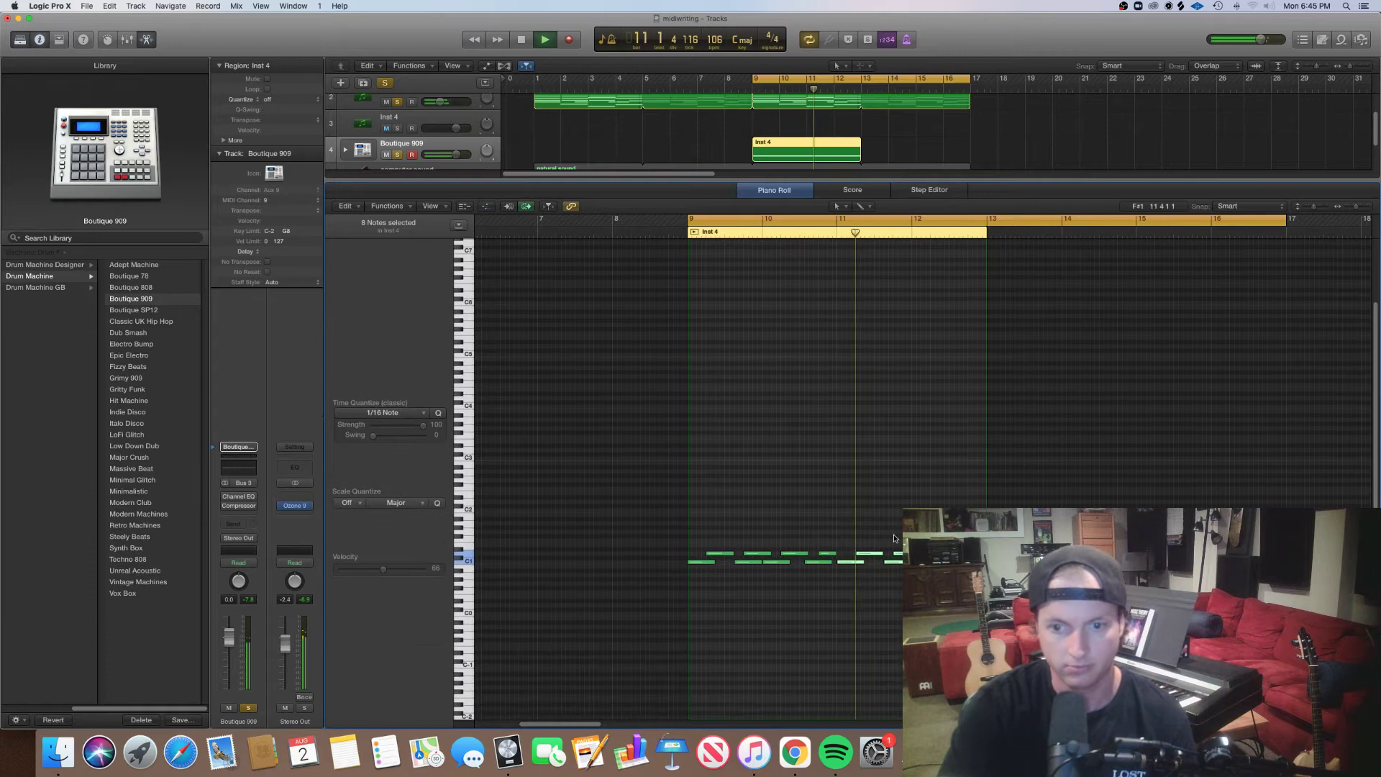
scroll(890, 541, "up", 5)
scroll(890, 539, "down", 5)
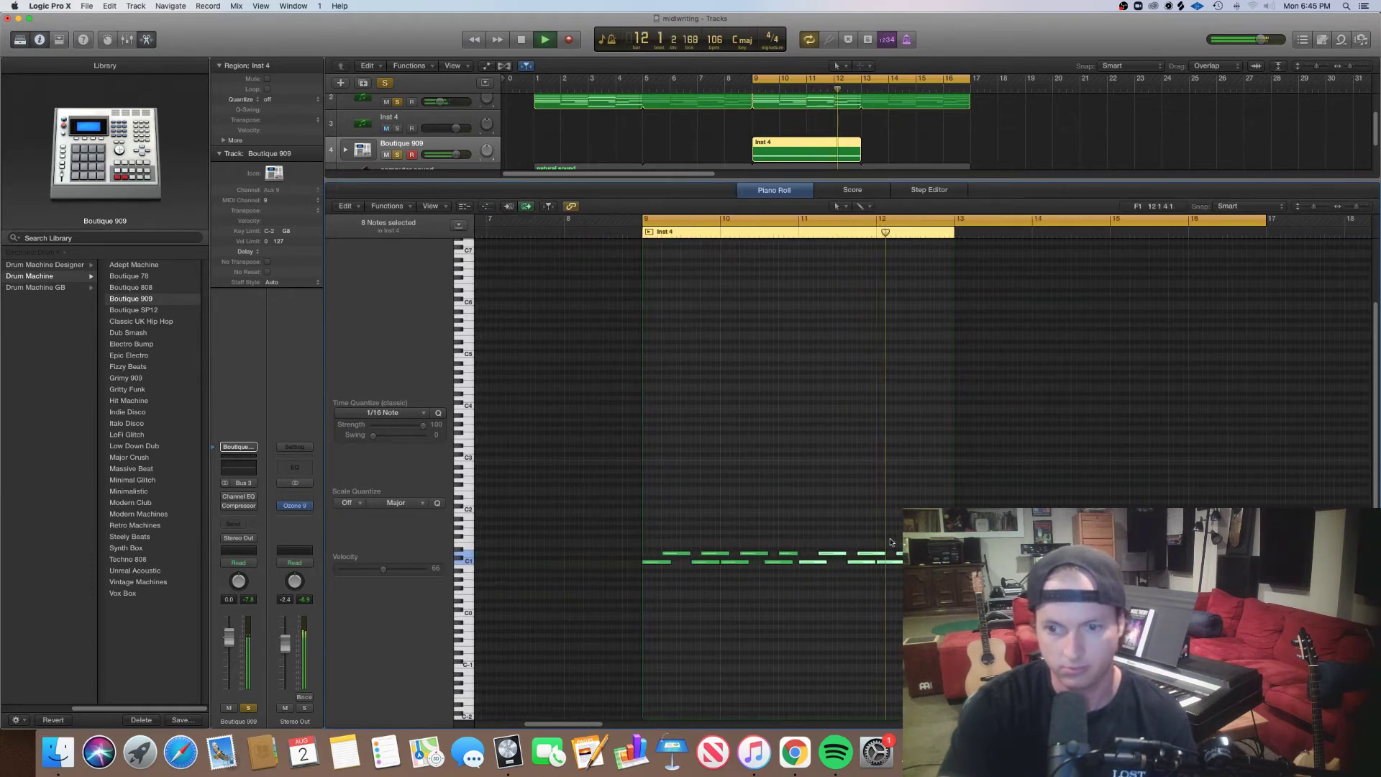
Add a fill of short notes on A1 and B1 in the second half of bar 12 and play the beat.
left_click(935, 525, "super")
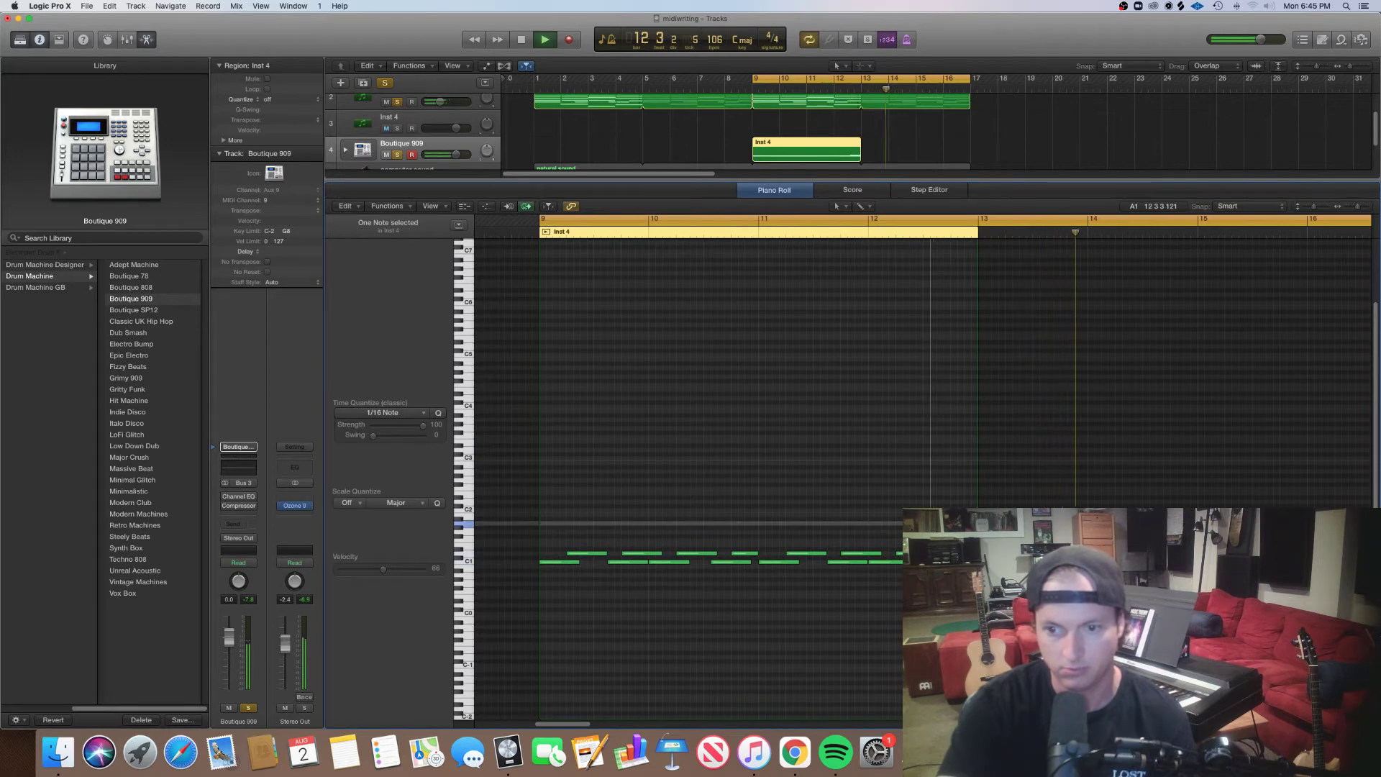
left_click(907, 237)
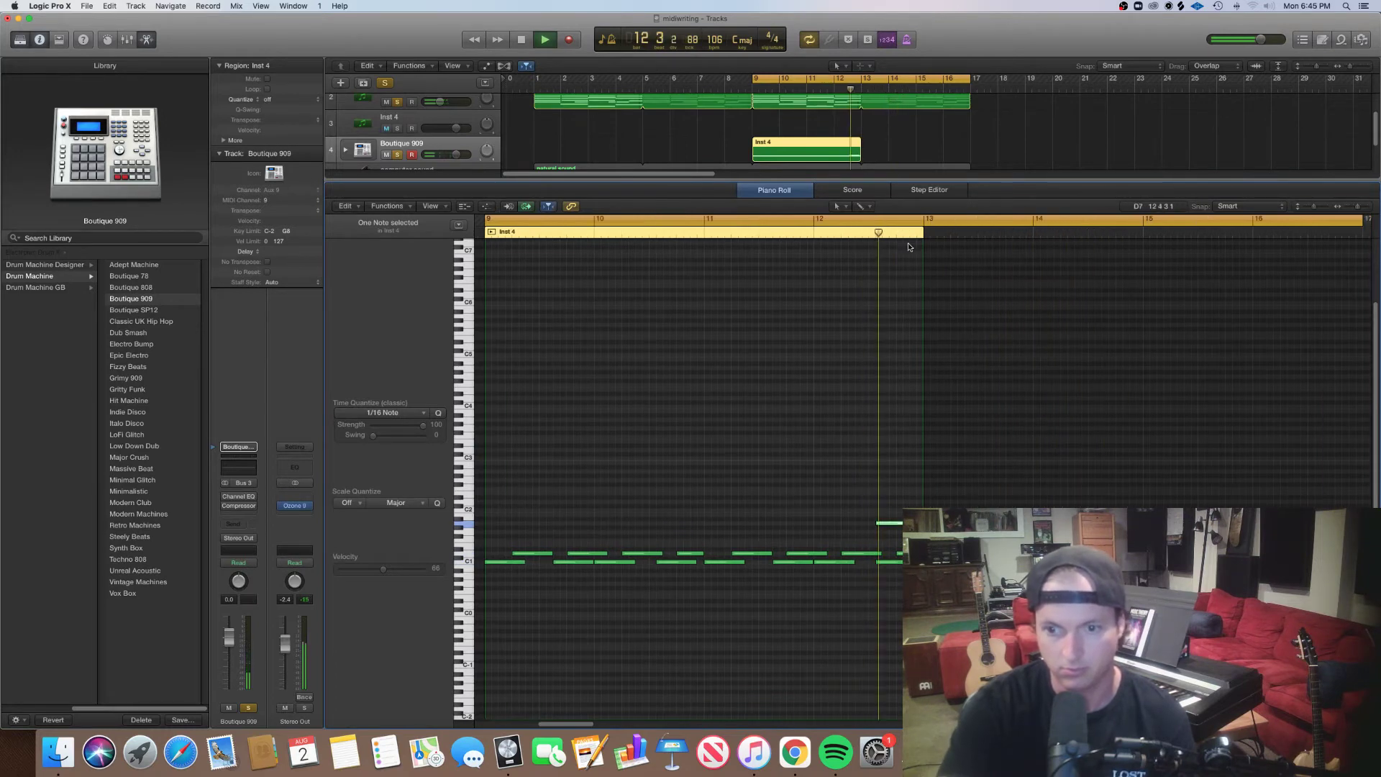
left_click(809, 236)
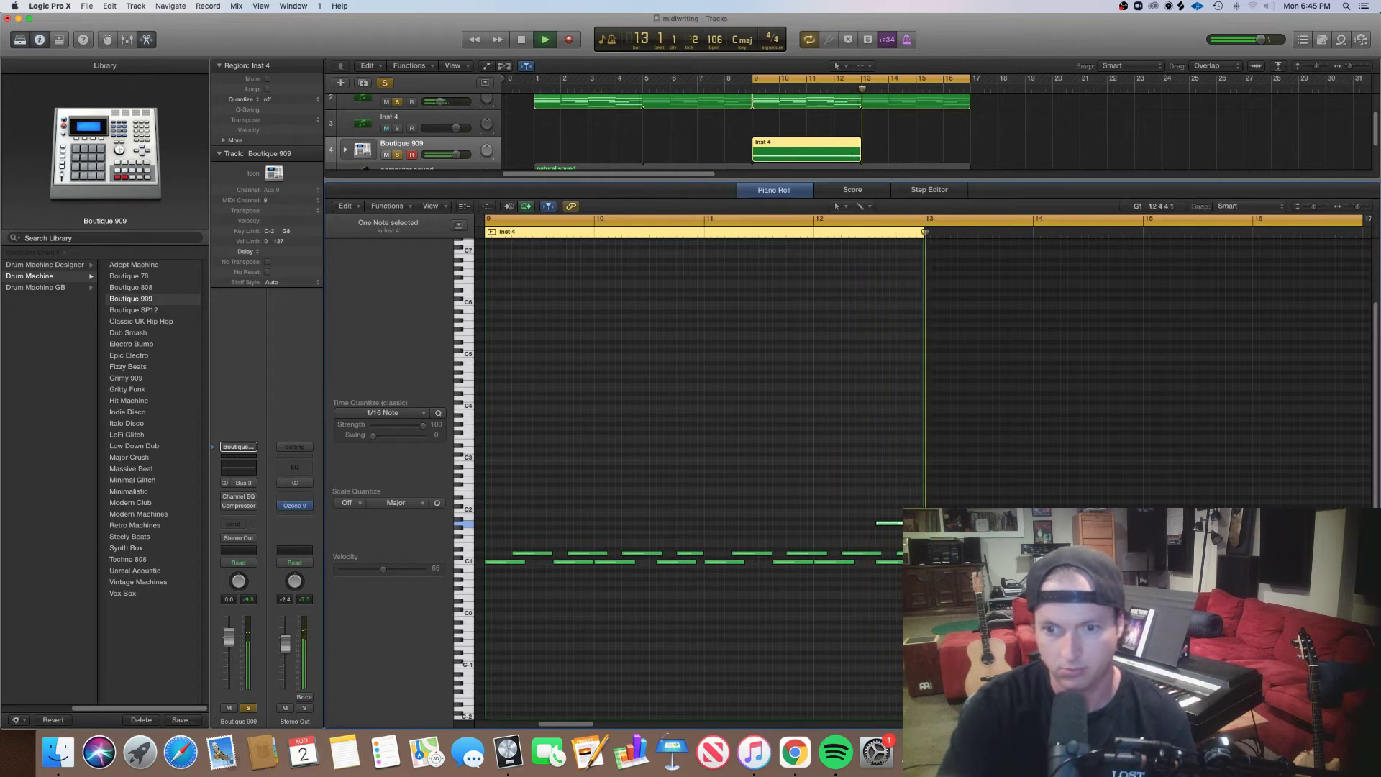
left_click_drag(915, 524, 887, 523)
left_click(892, 515)
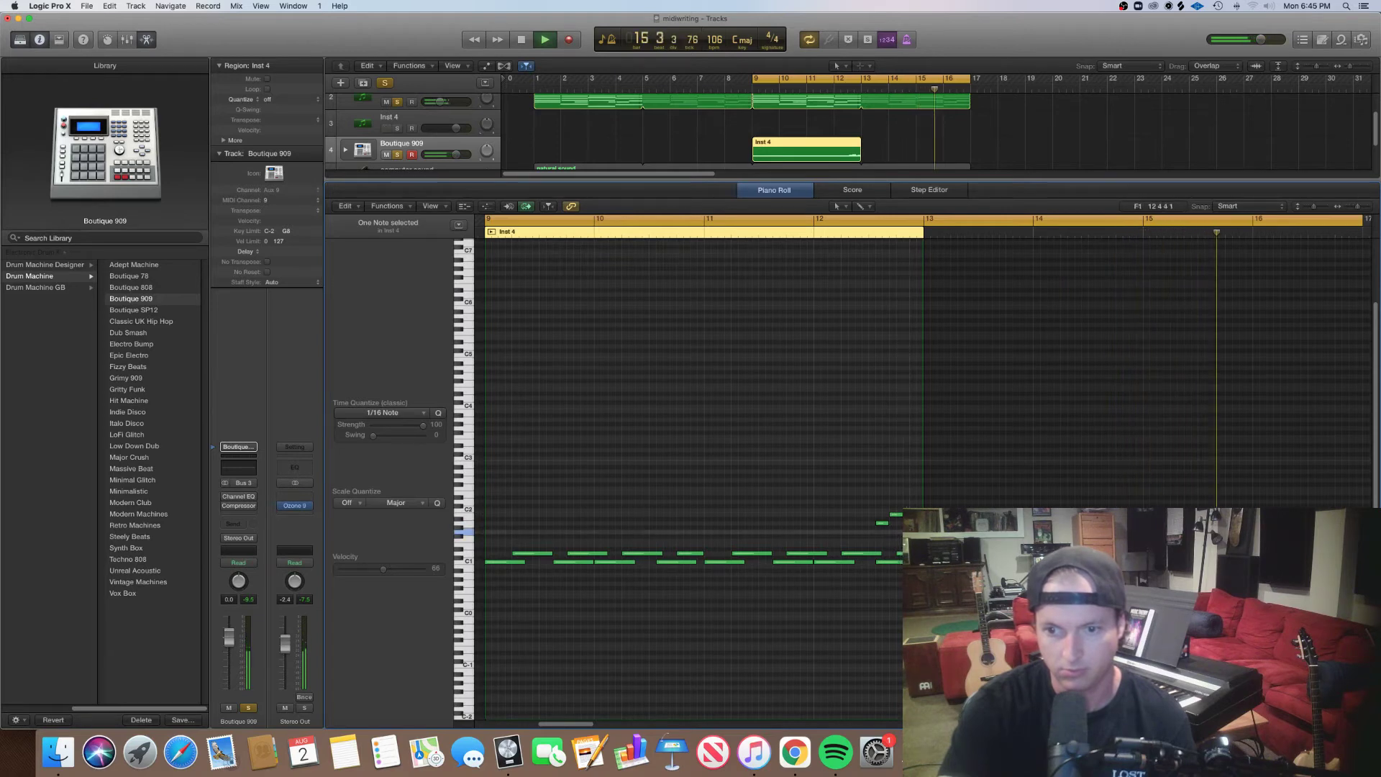
key("space")
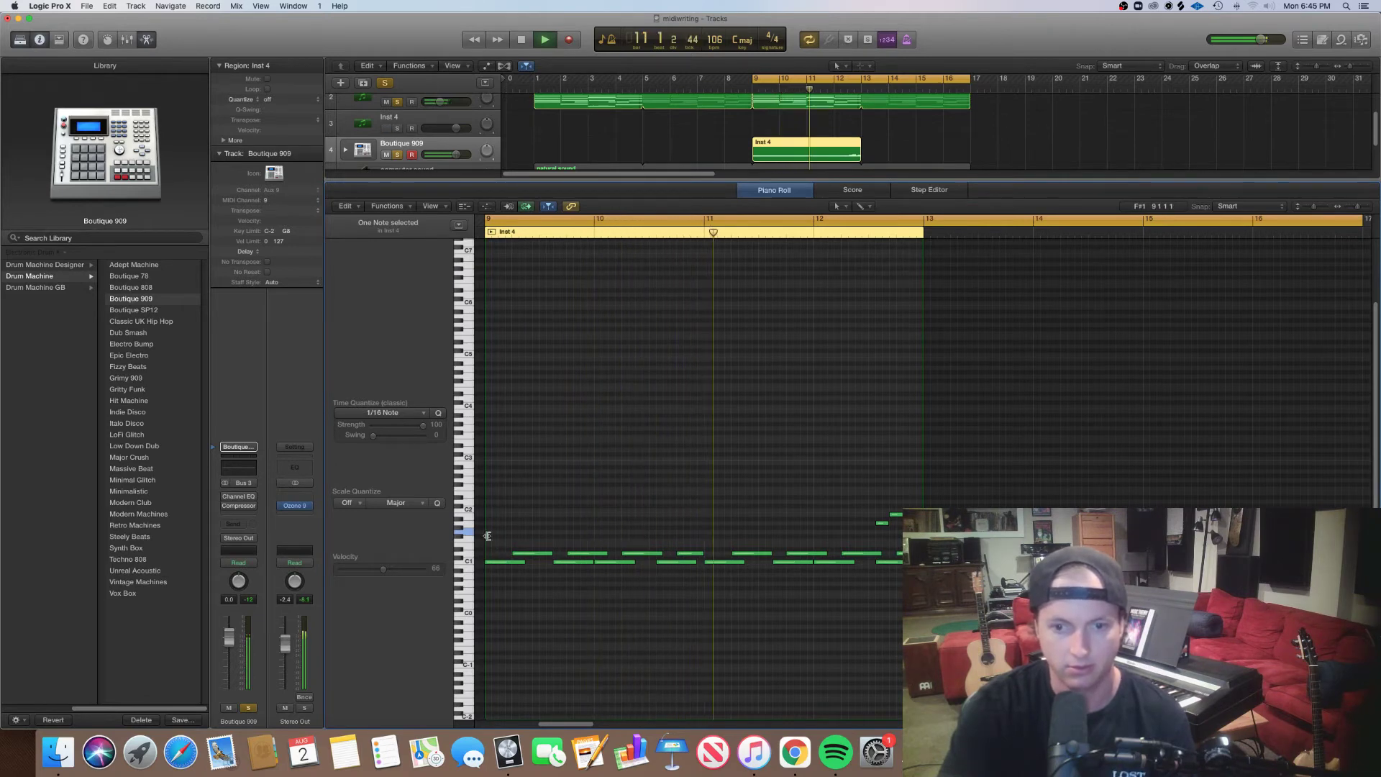
Duplicate the Boutique 909 track and create an empty MIDI region on the copy spanning bars 9 to 13.
left_click(363, 84)
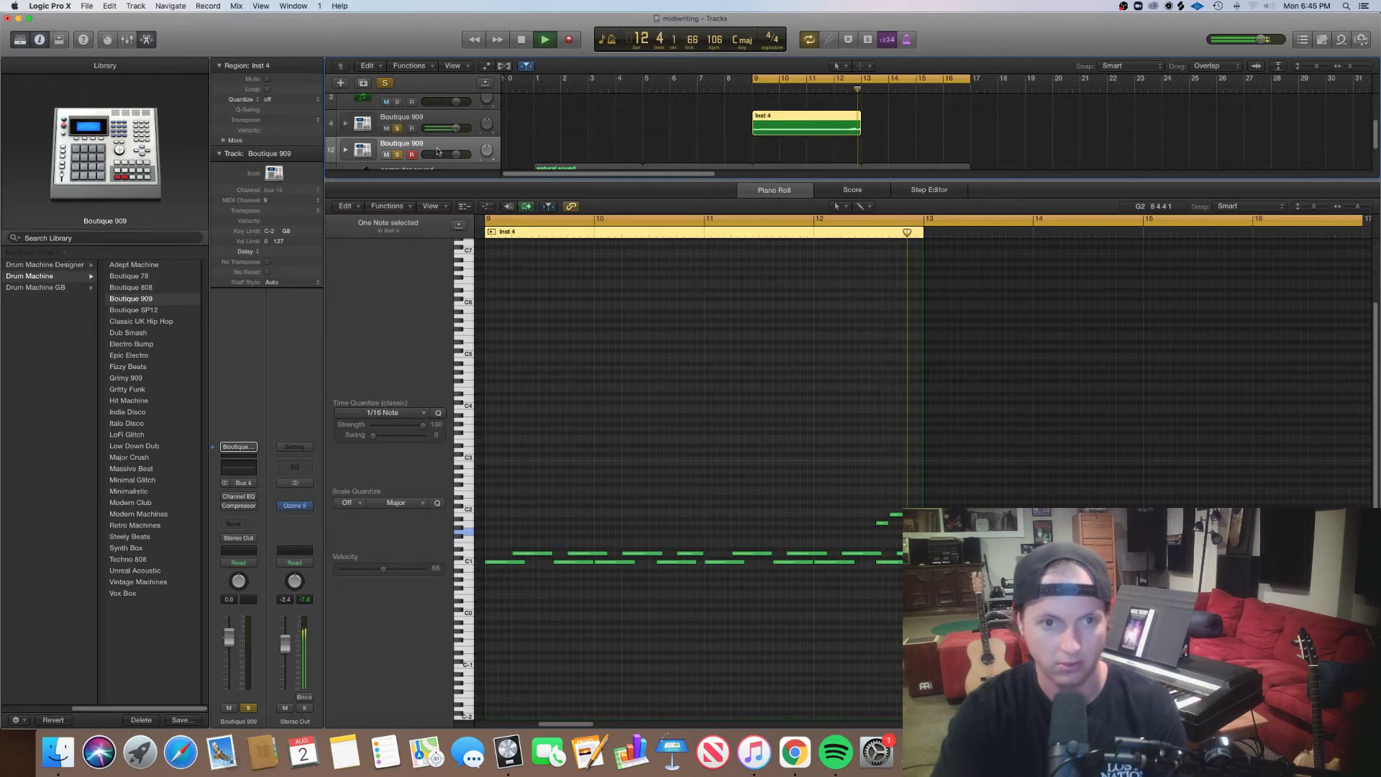
right_click(777, 161)
key("space")
left_click(798, 165)
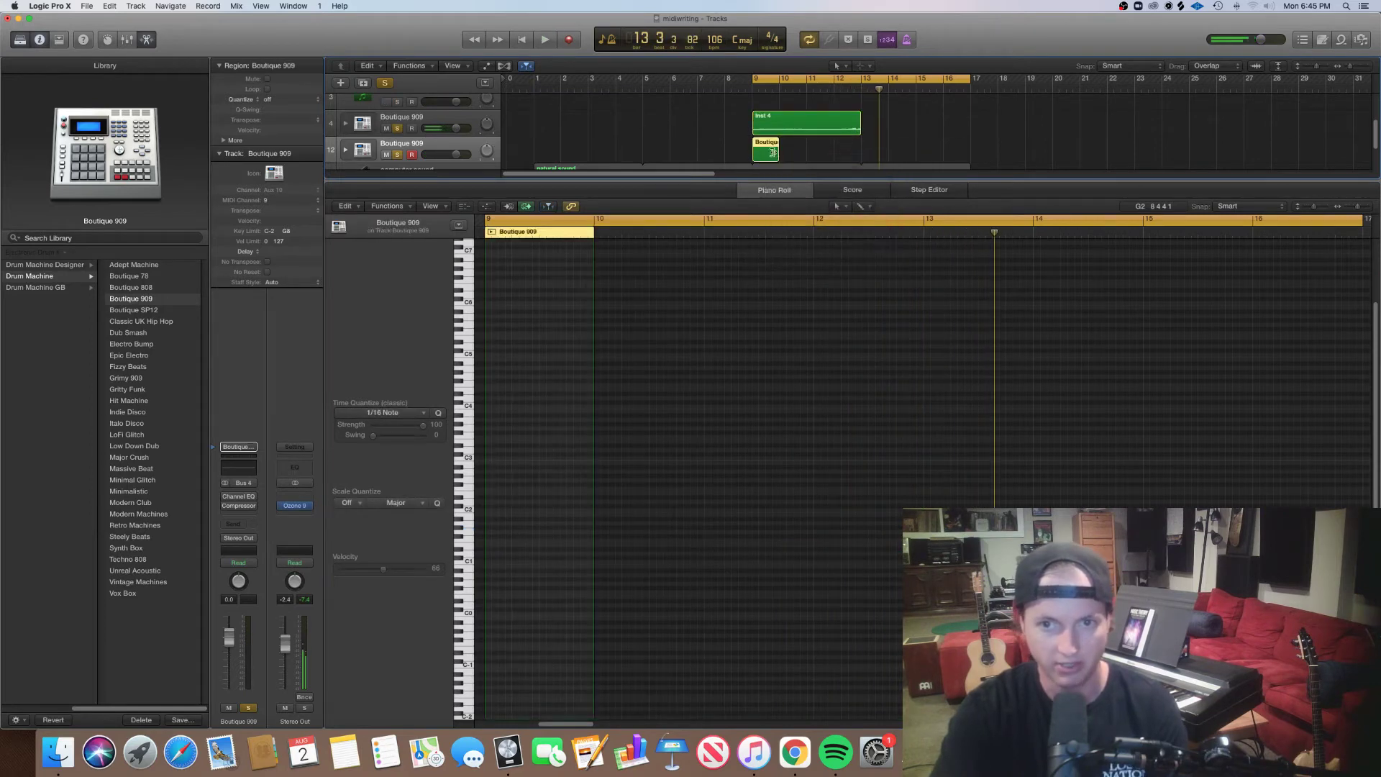
mouse_move(769, 159)
left_mouse_down()
mouse_move(809, 160)
mouse_move(778, 154)
left_mouse_up()
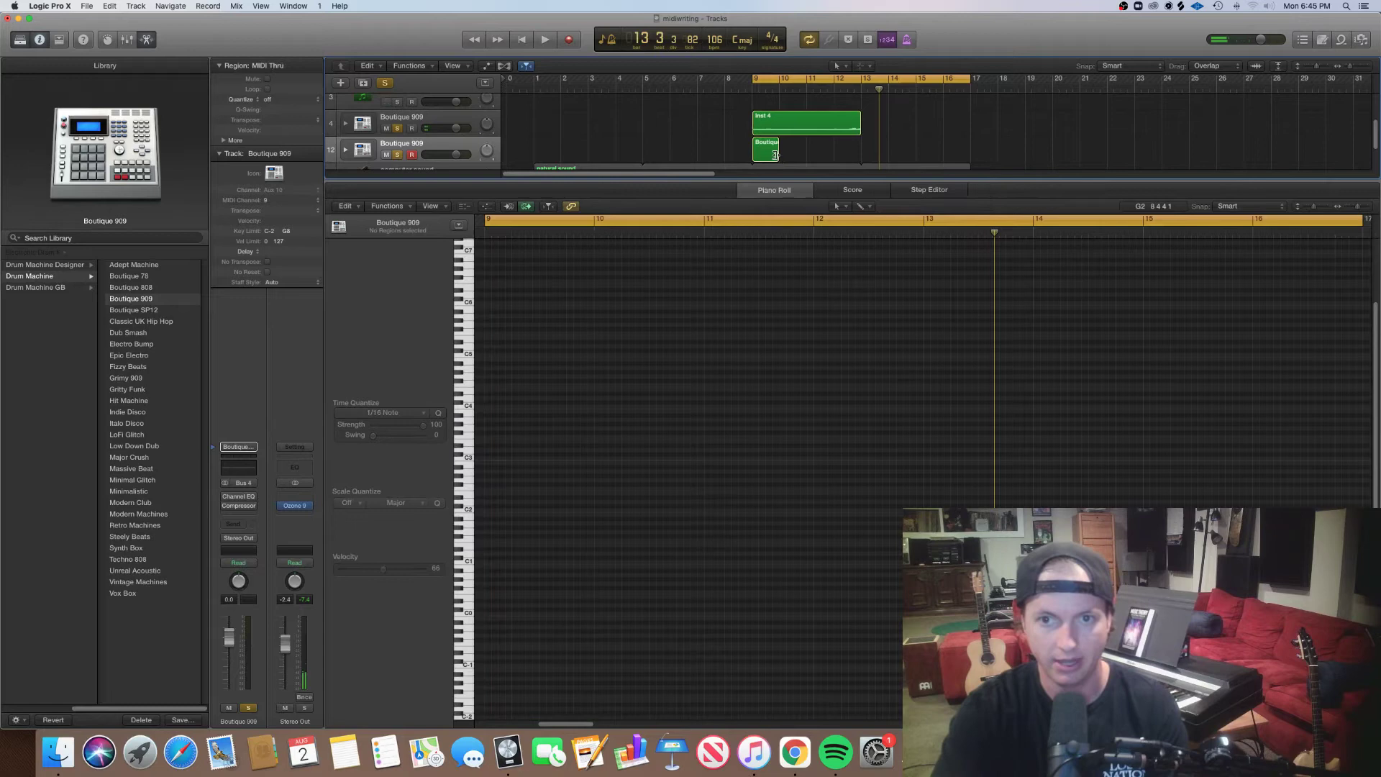
left_click_drag(775, 154, 861, 154)
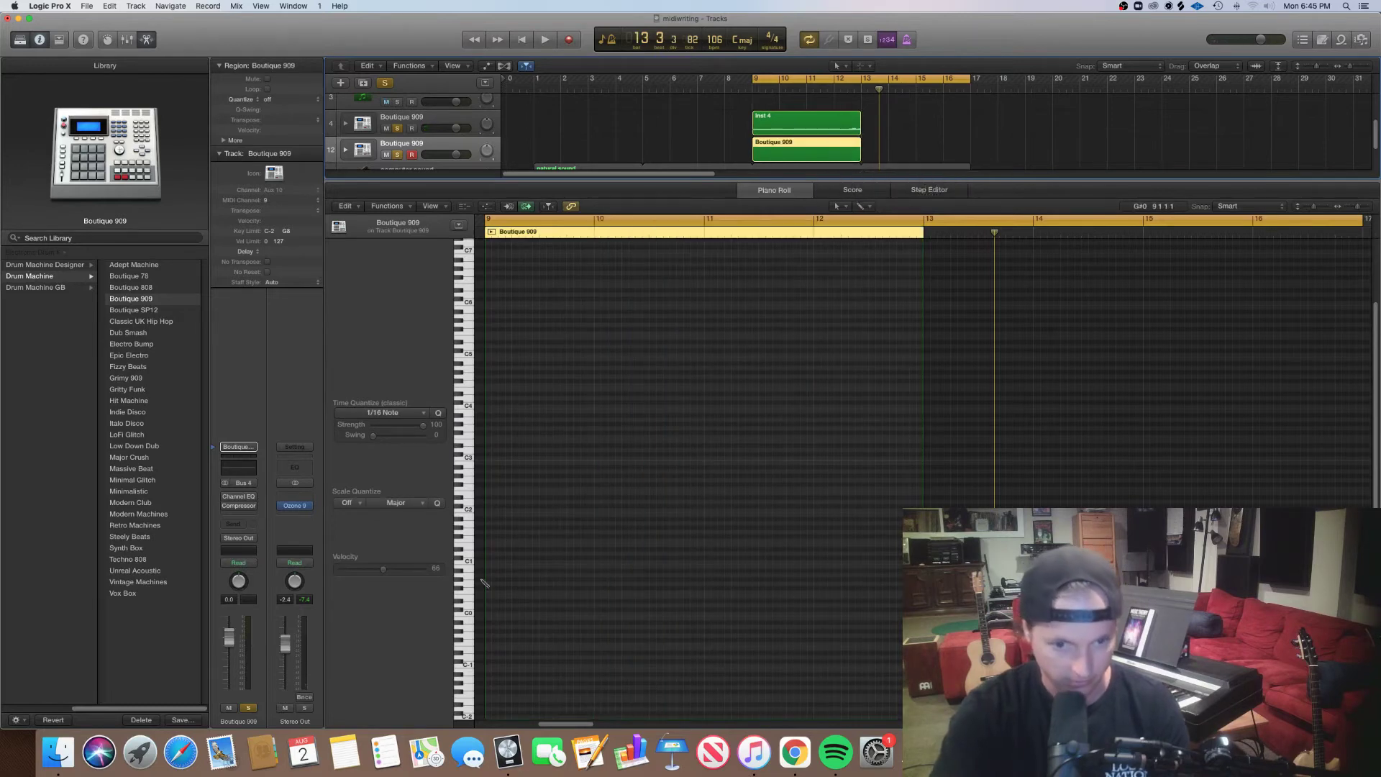
Fill bar 9 of the new region with short sixteenth-note hi-hats on F#1 and start playback.
left_click_drag(497, 538, 500, 541)
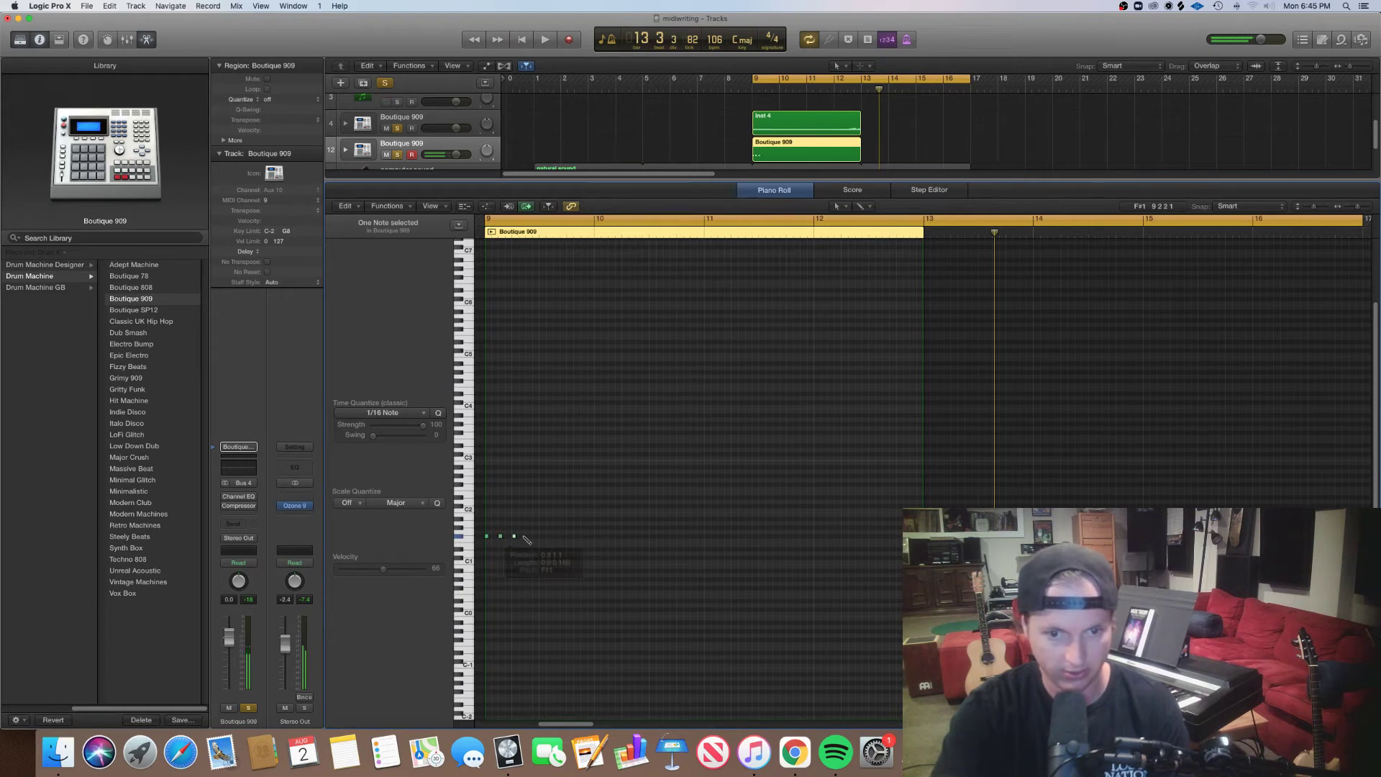
left_click(528, 537)
left_click_drag(487, 538, 541, 538)
key("space")
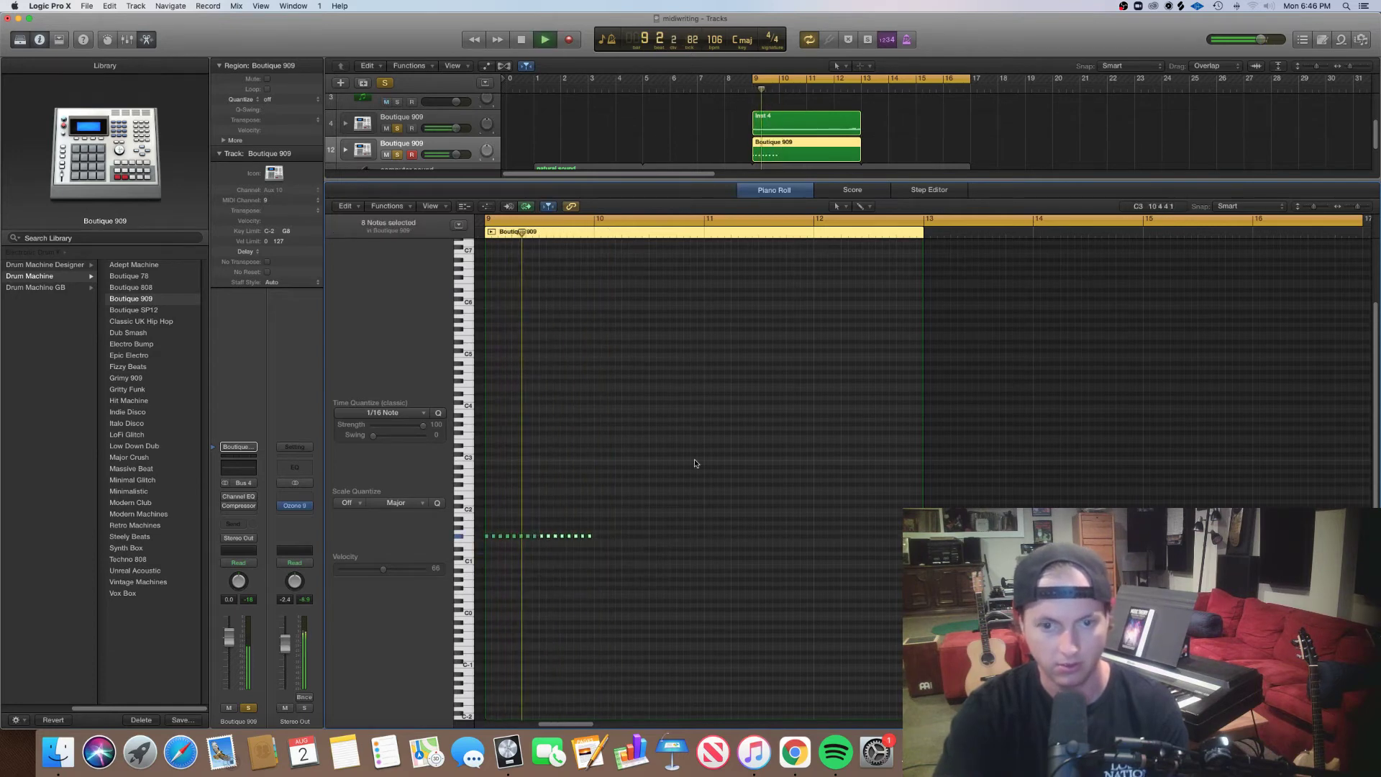
Duplicate the F#1 hi-hat notes across bars 10 to 12 to fill the whole region.
left_click_drag(633, 603, 596, 540)
key("space")
mouse_move(711, 562)
left_mouse_down()
mouse_move(479, 520)
mouse_move(484, 539)
mouse_move(726, 541)
left_mouse_up()
key("space")
Play the beat and lower the hi-hat track's volume to about -8.2 dB.
key("space")
key("space")
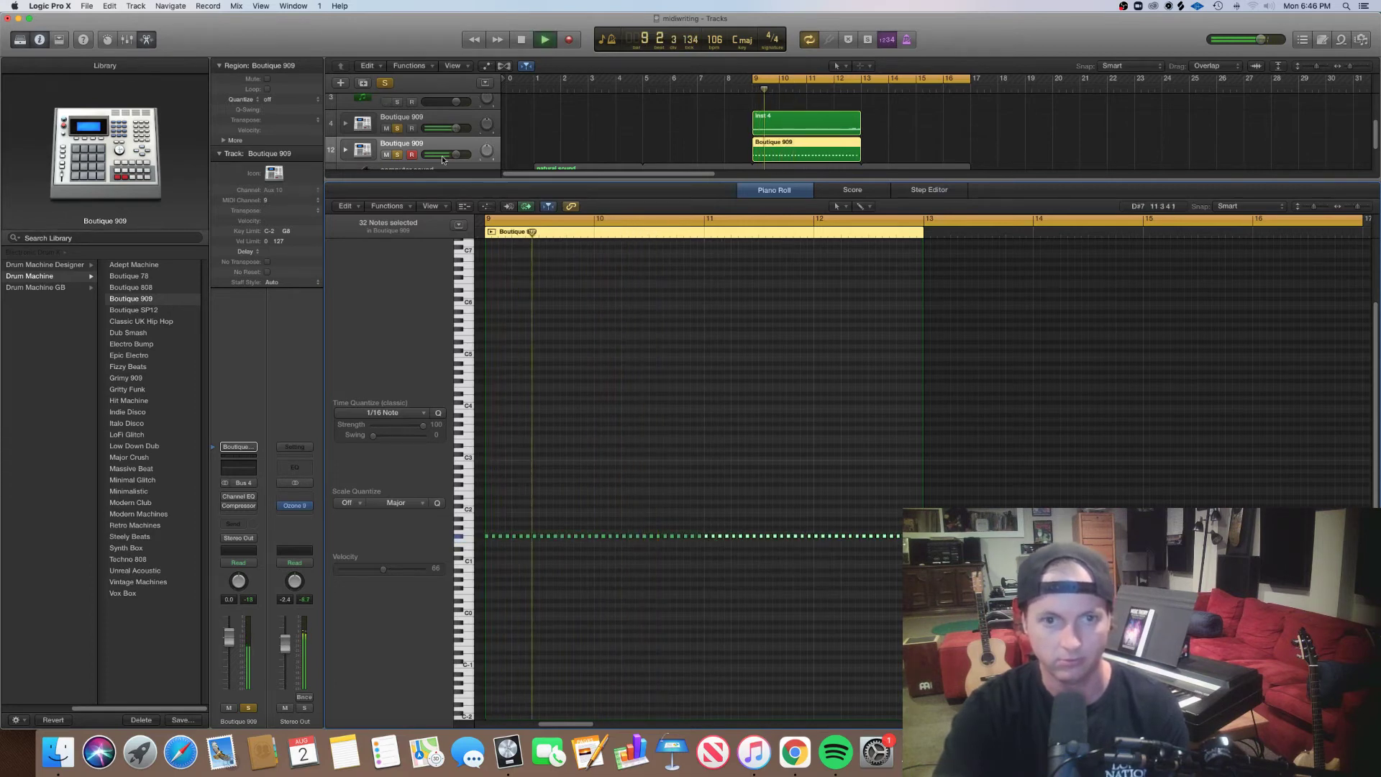
left_click_drag(456, 154, 444, 154)
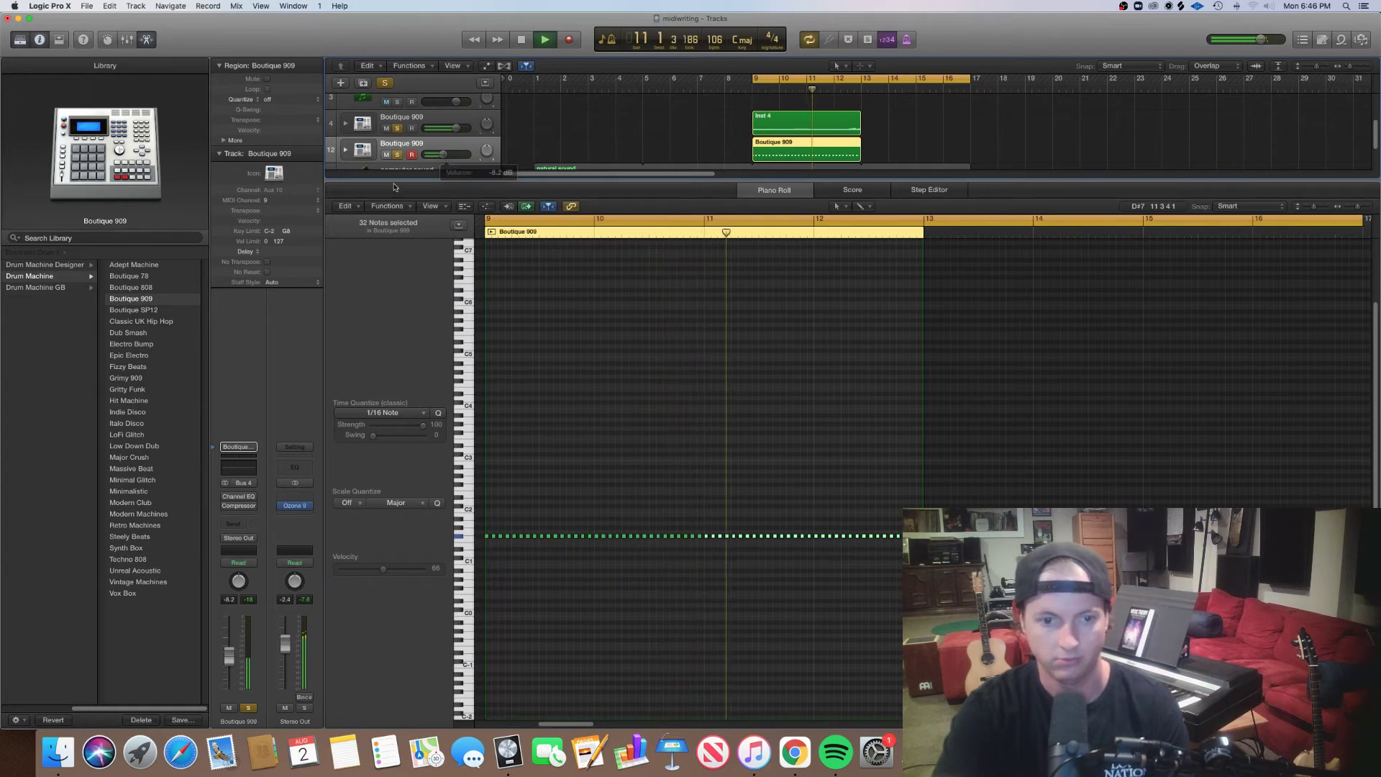
Stop playback, show the note velocity lane and draw varied rising and falling velocities over the hi-hats in bars 9 and 10.
key("a")
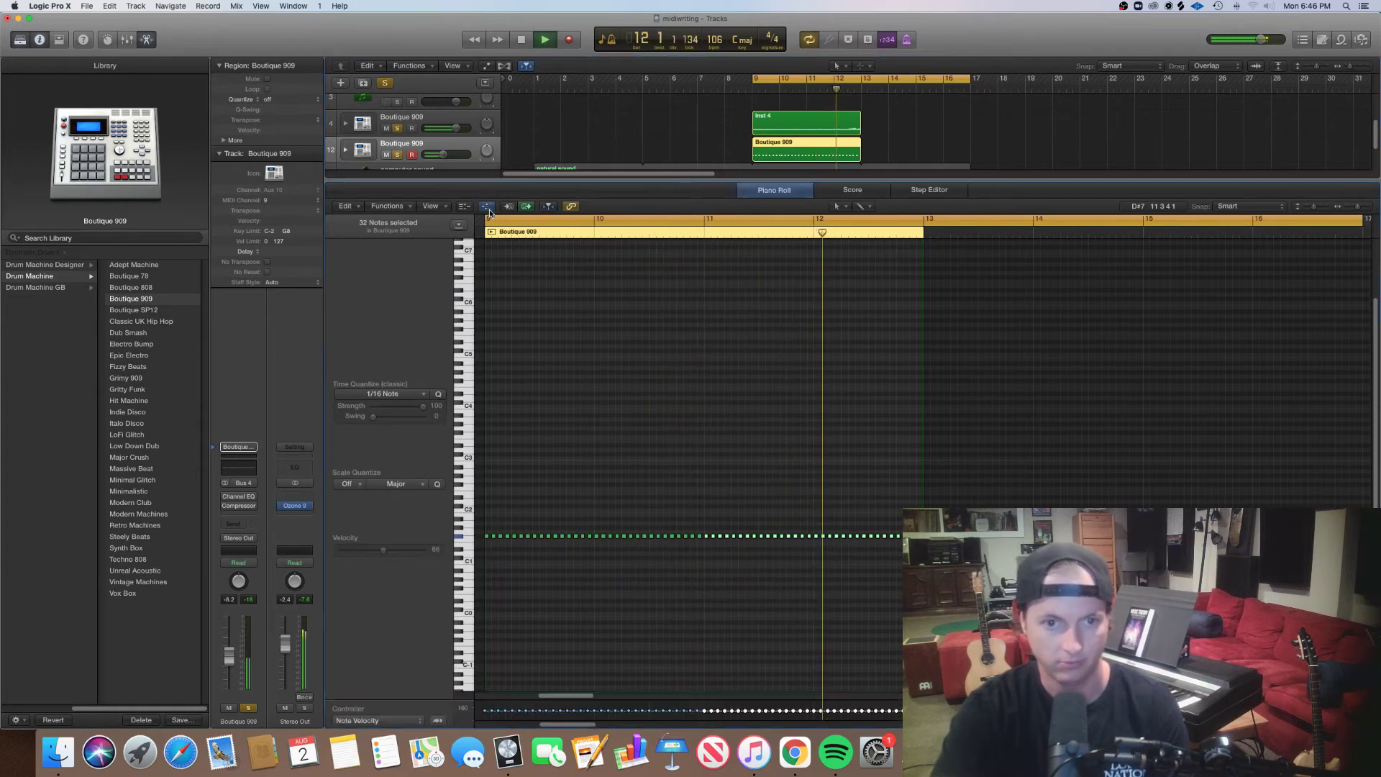
key("space")
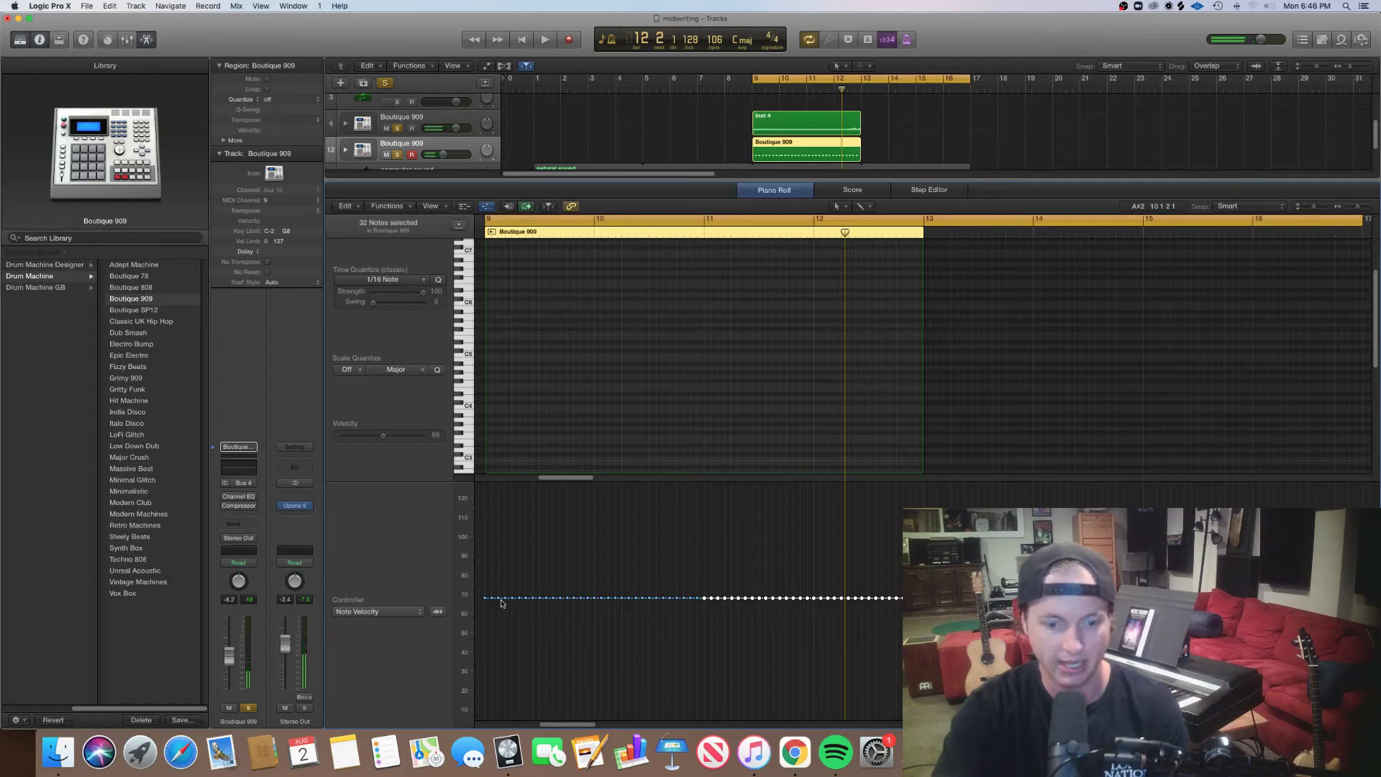
left_click_drag(493, 598, 637, 544)
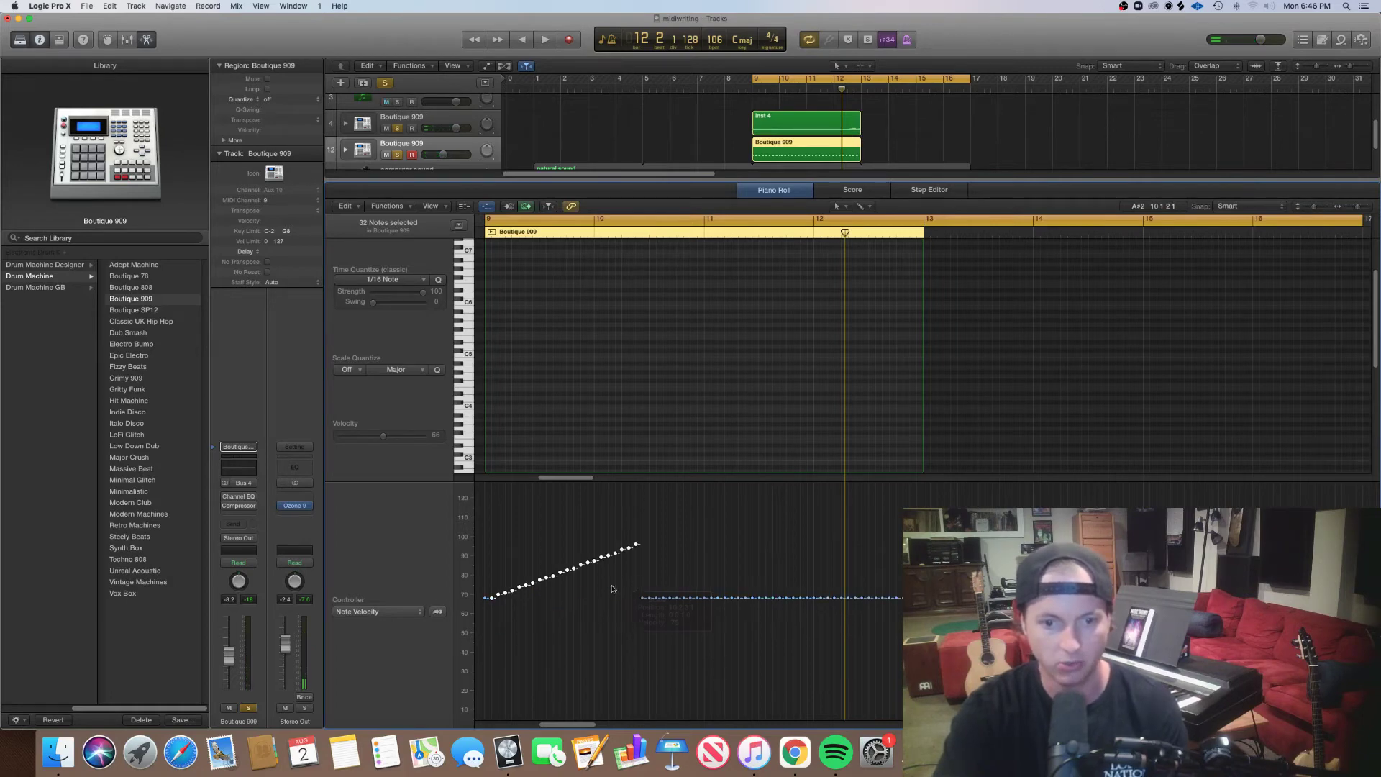
mouse_move(551, 576)
left_mouse_down()
mouse_move(634, 613)
mouse_move(685, 680)
left_mouse_up()
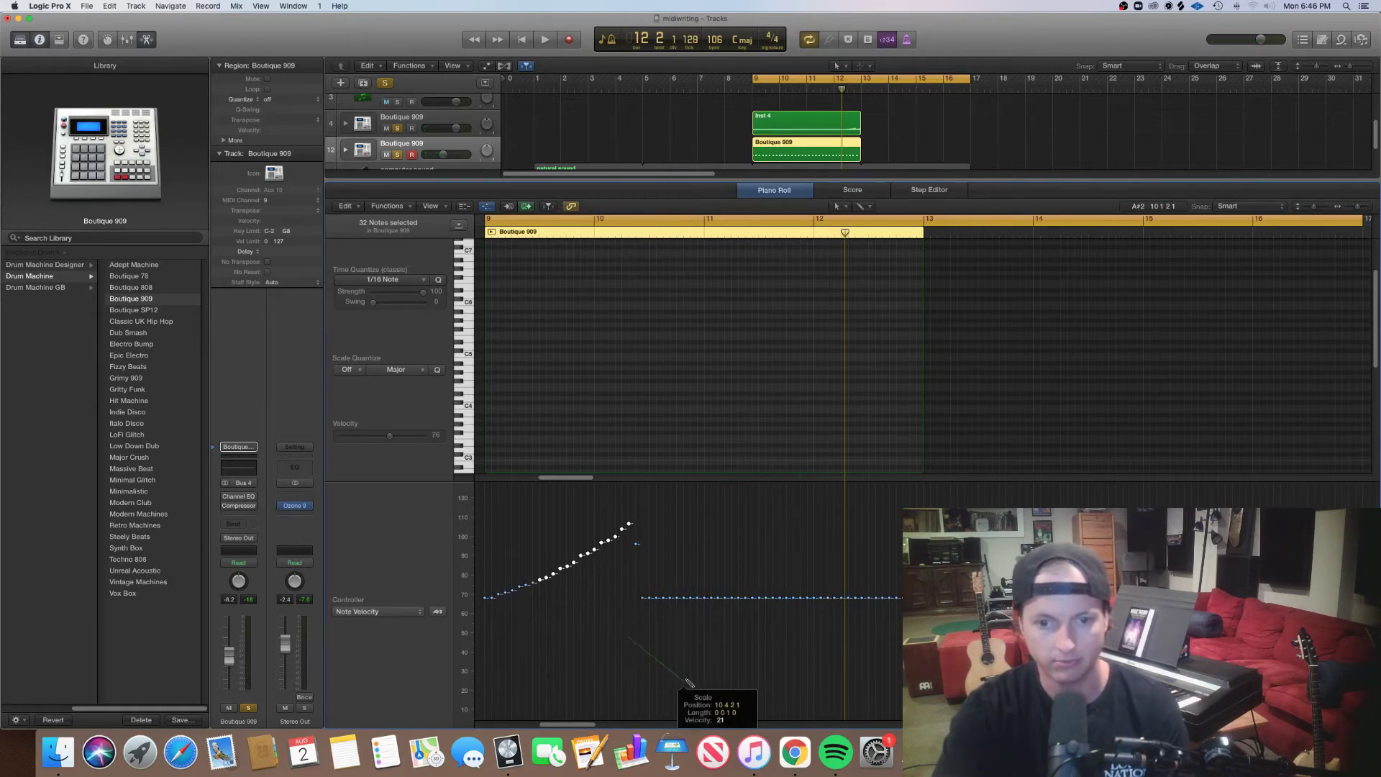
left_click_drag(652, 556, 703, 601)
left_click_drag(630, 527, 650, 647)
Select the fourteen hi-hats from mid-bar 9 into early bar 10, lower their velocities together, and play the beat.
left_click_drag(1375, 371, 1371, 336)
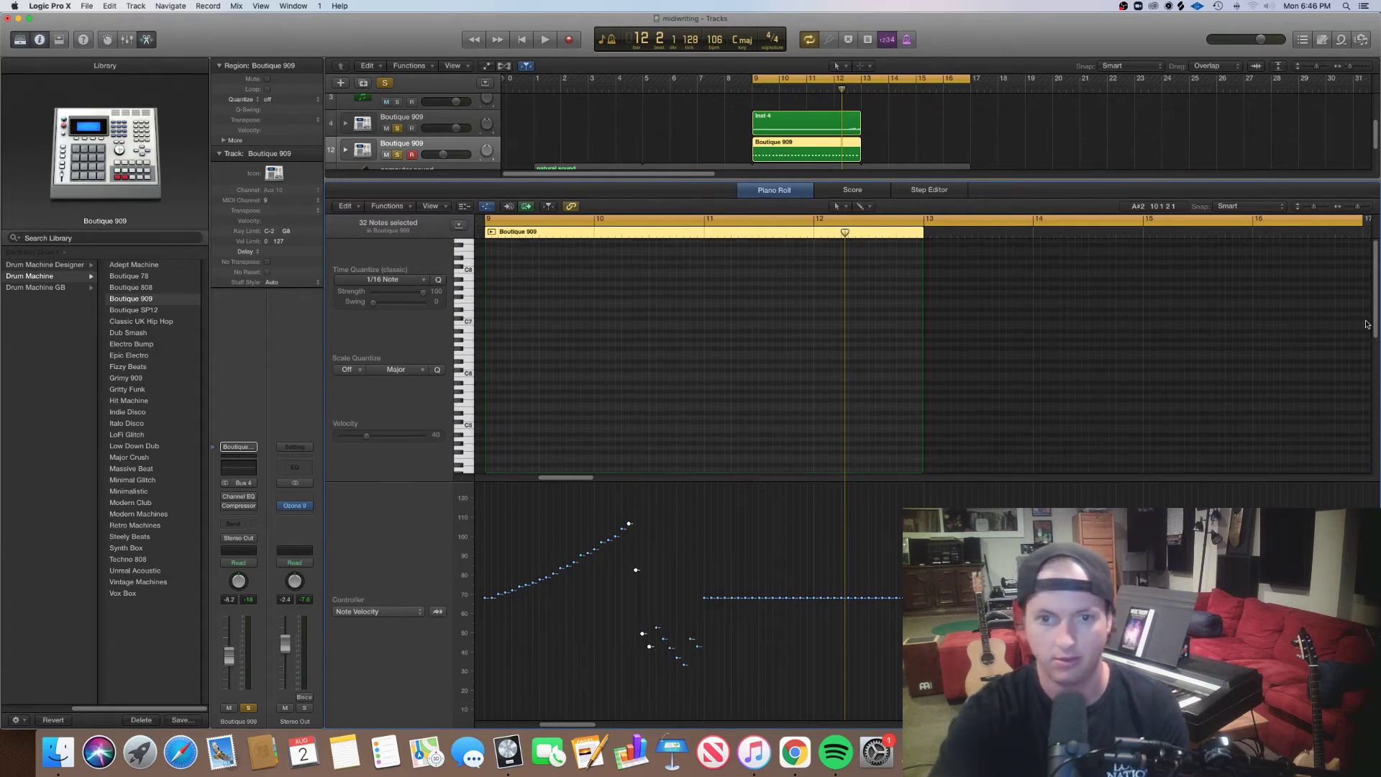
scroll(633, 374, "down", 10)
scroll(629, 375, "up", 1)
left_click_drag(546, 321, 633, 381)
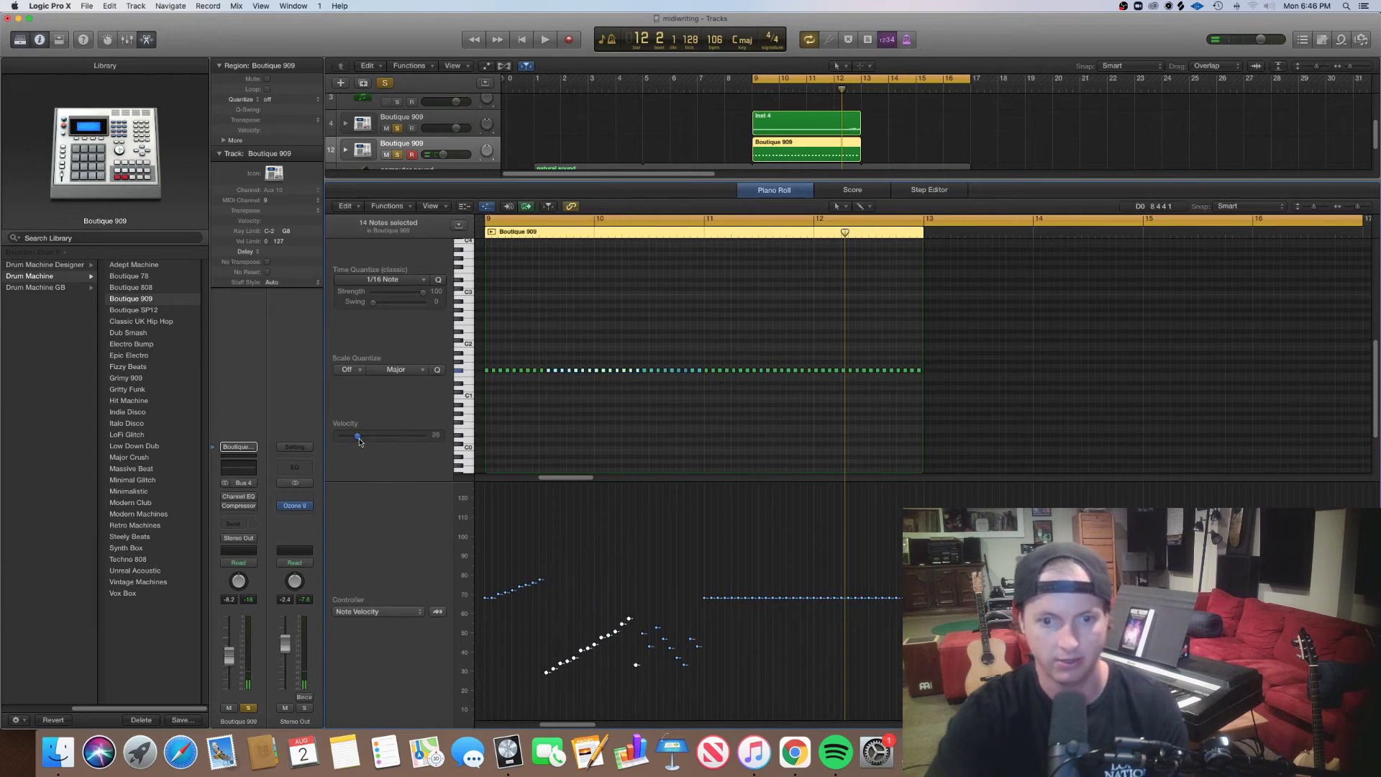
left_click(580, 419)
key("space")
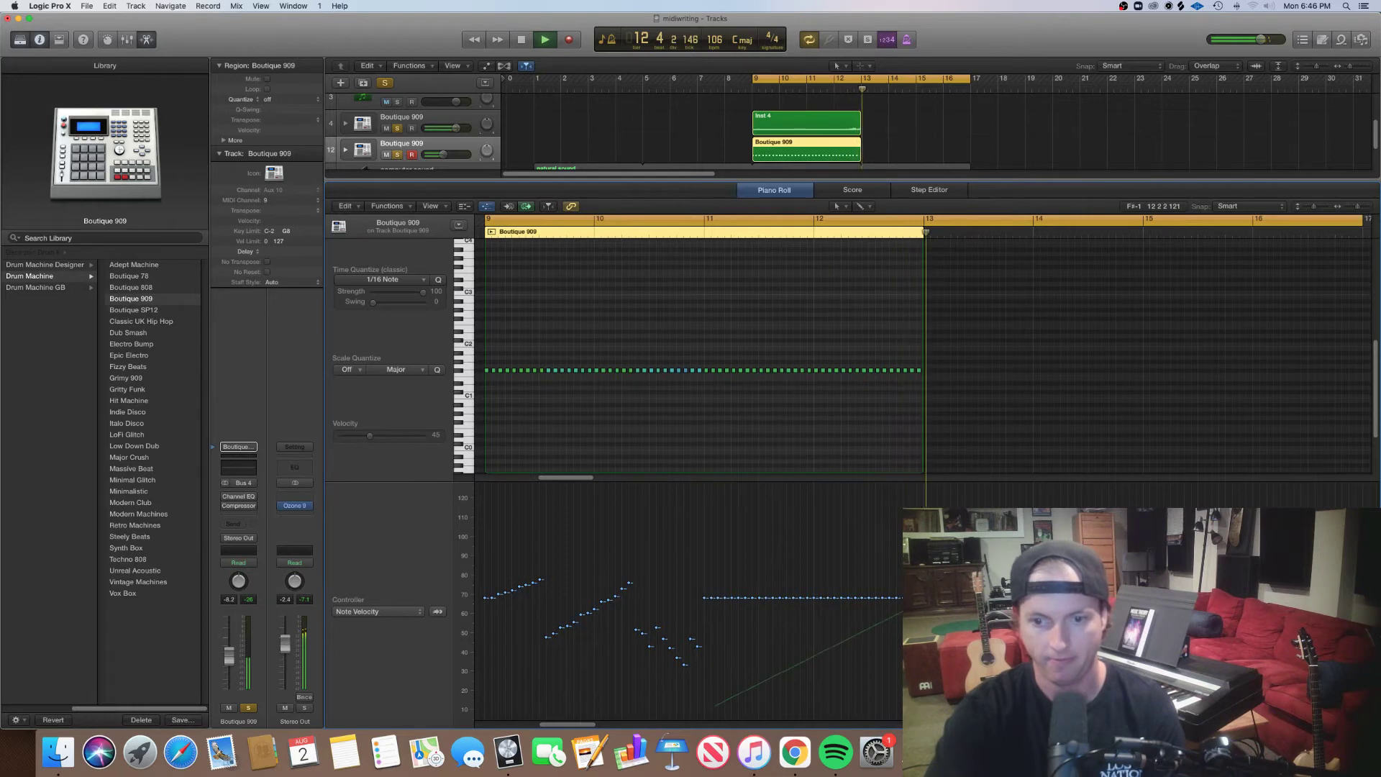
Draw a steadily rising velocity ramp over the hi-hats in bars 11 and 12, and lower those notes' overall velocity.
left_click_drag(715, 706, 915, 605)
left_click_drag(994, 398, 703, 361)
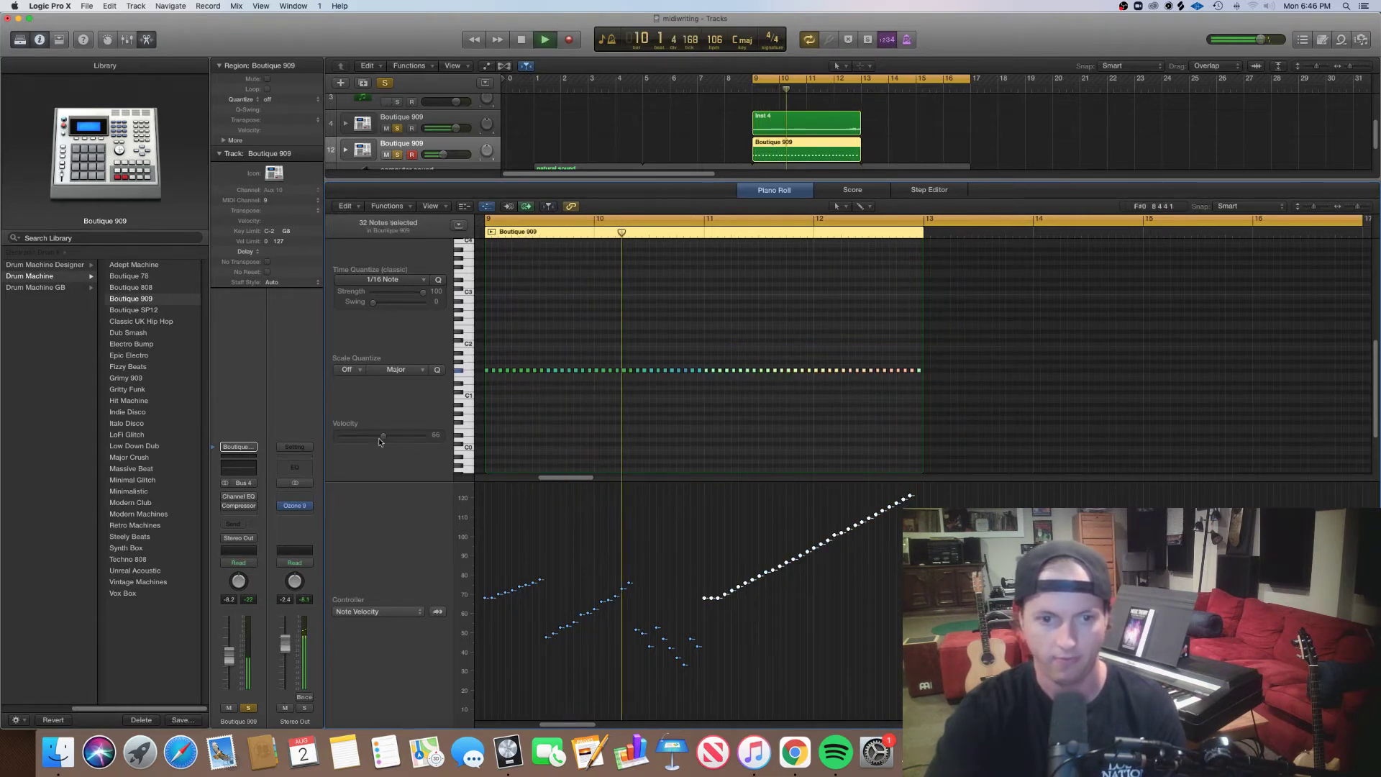
left_click_drag(383, 435, 362, 438)
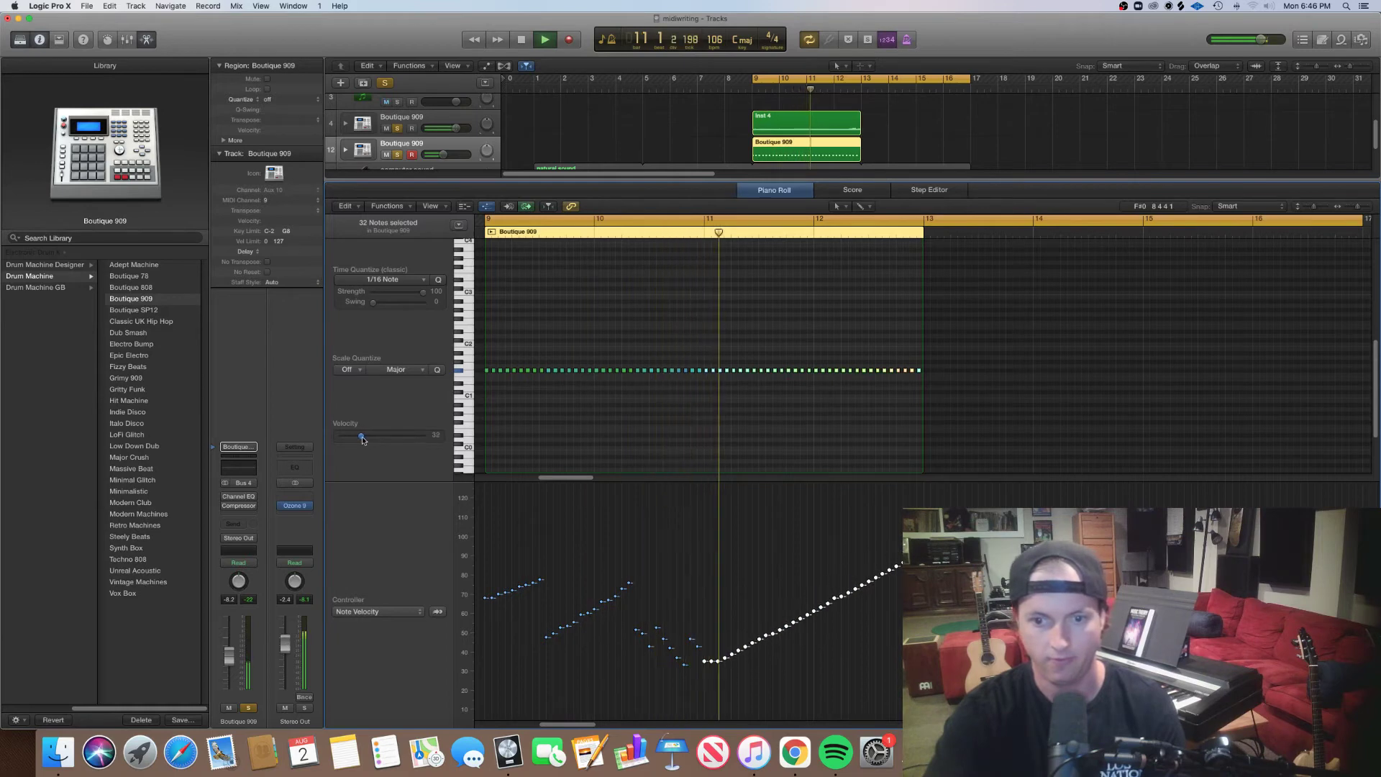
left_click(703, 447)
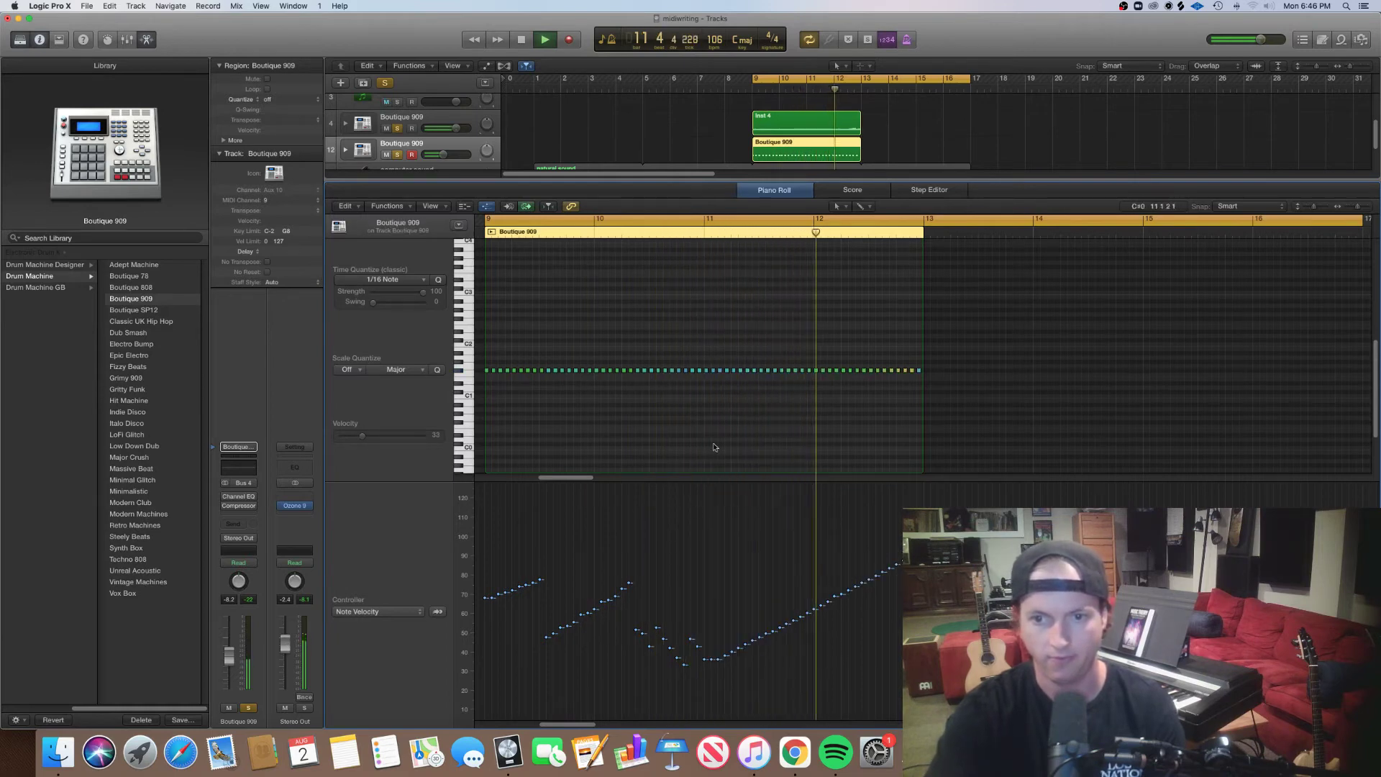
Copy six hi-hats near the end of bar 12 into the gaps between them as a faster roll, and play the region.
scroll(891, 412, "up", 5)
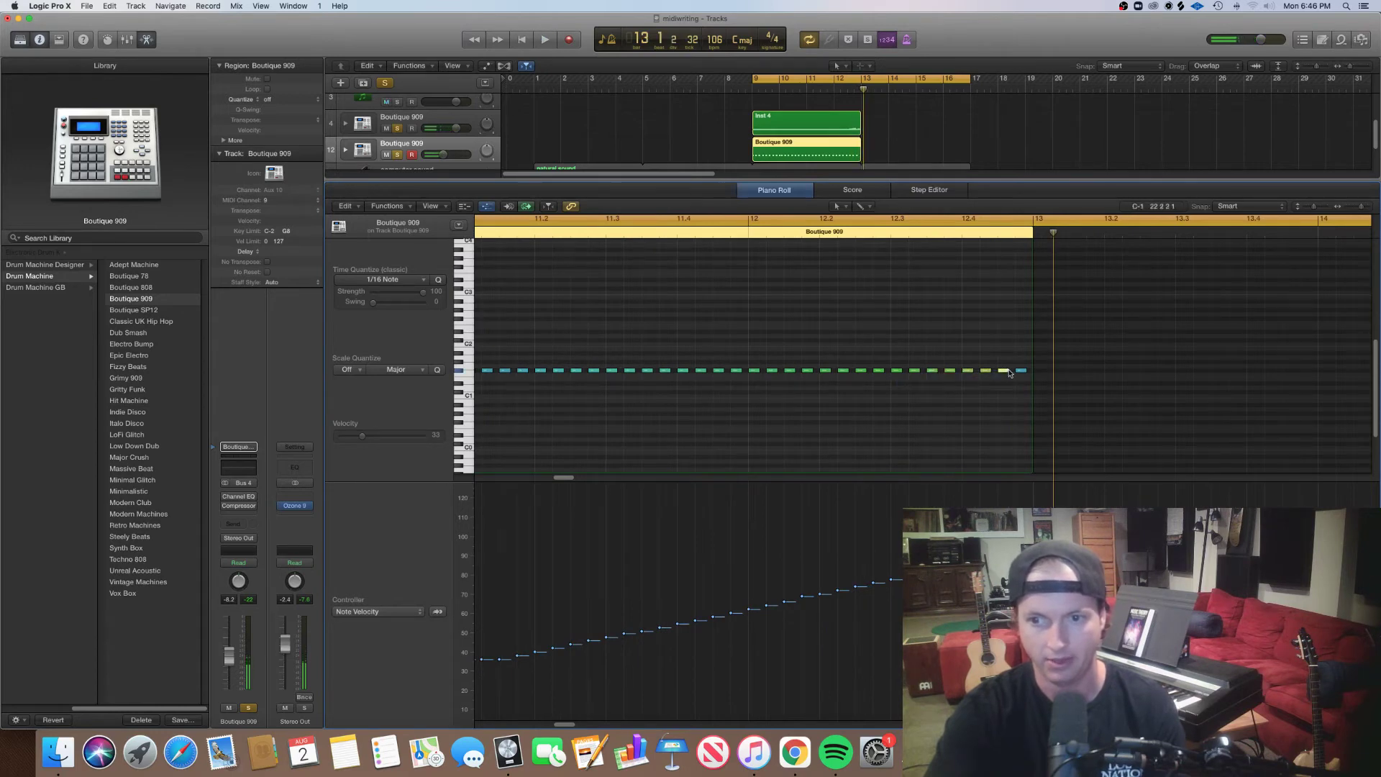
left_click_drag(997, 393, 903, 372)
key("space")
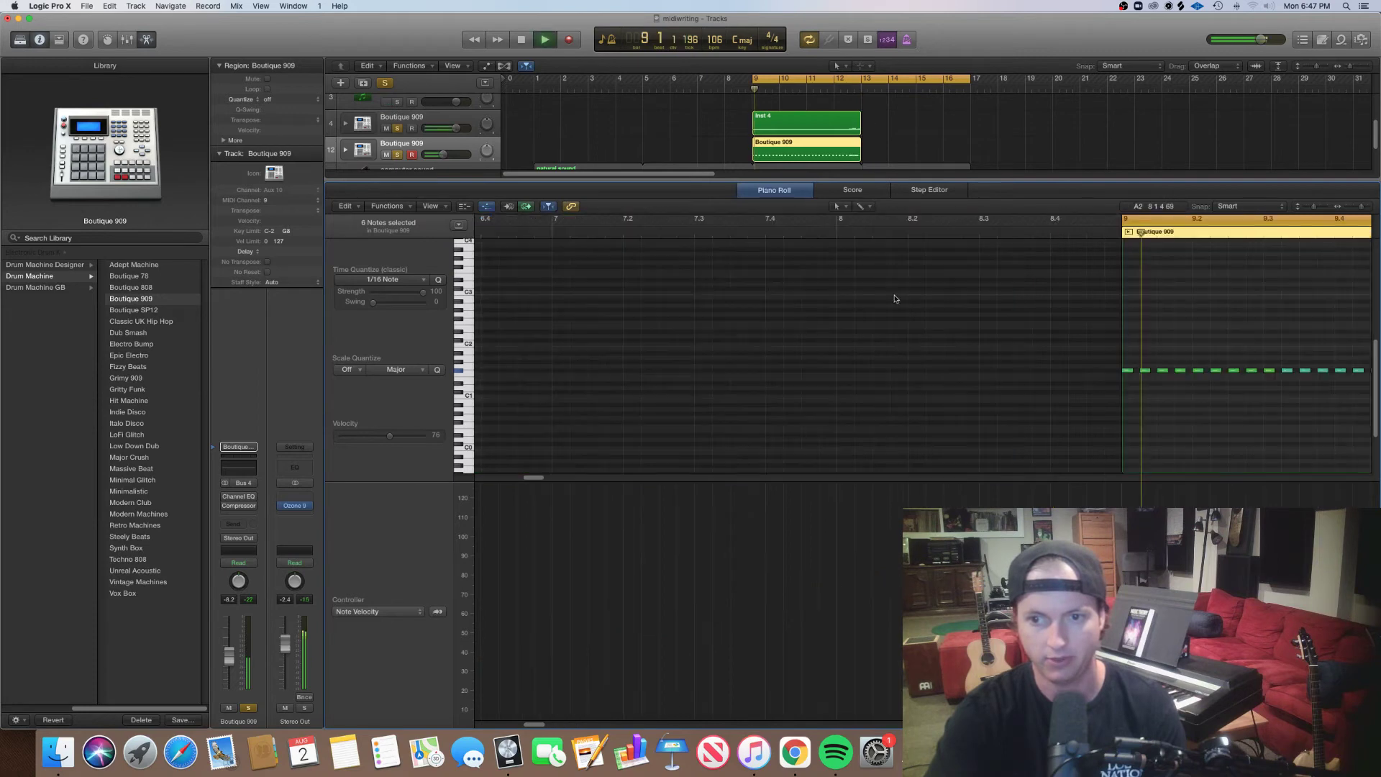
scroll(931, 354, "right", 10)
scroll(921, 359, "down", 5)
key("super+Right")
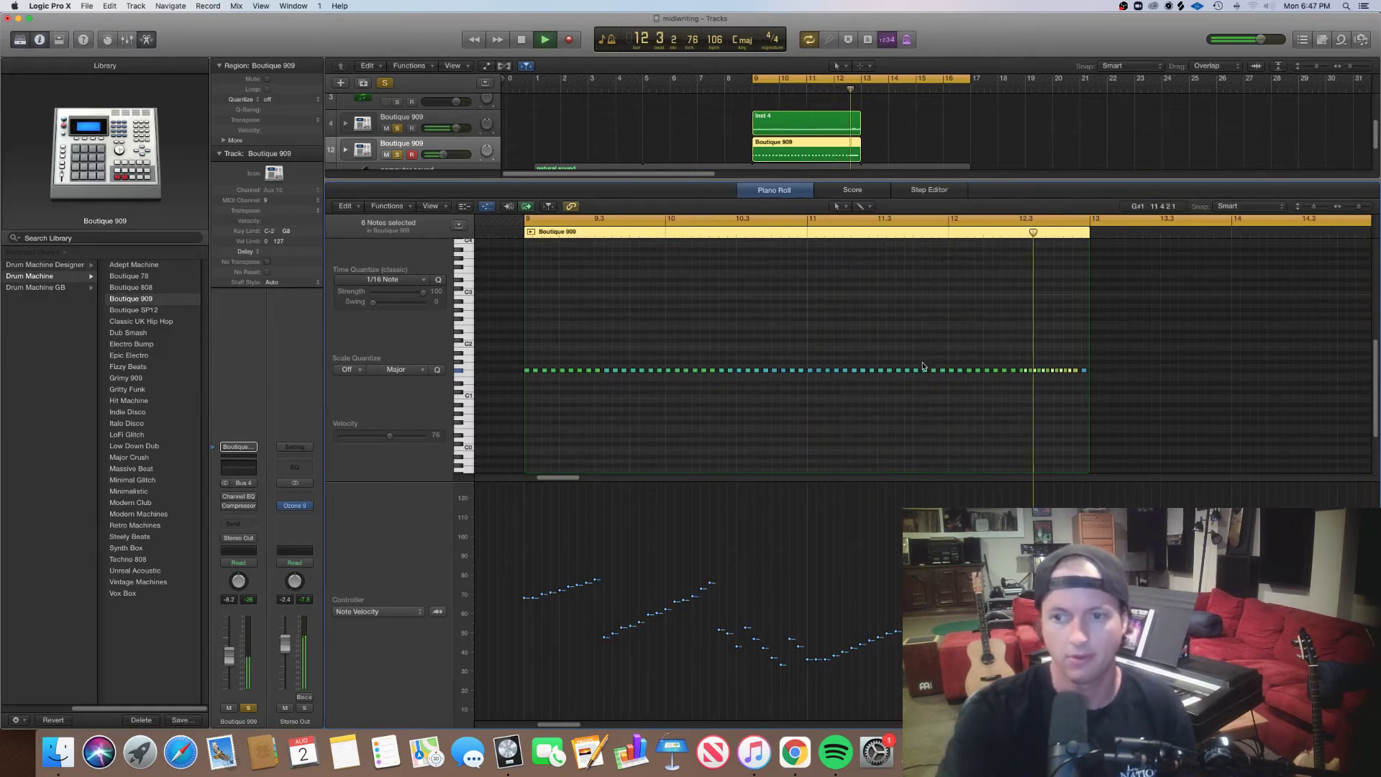
key("space")
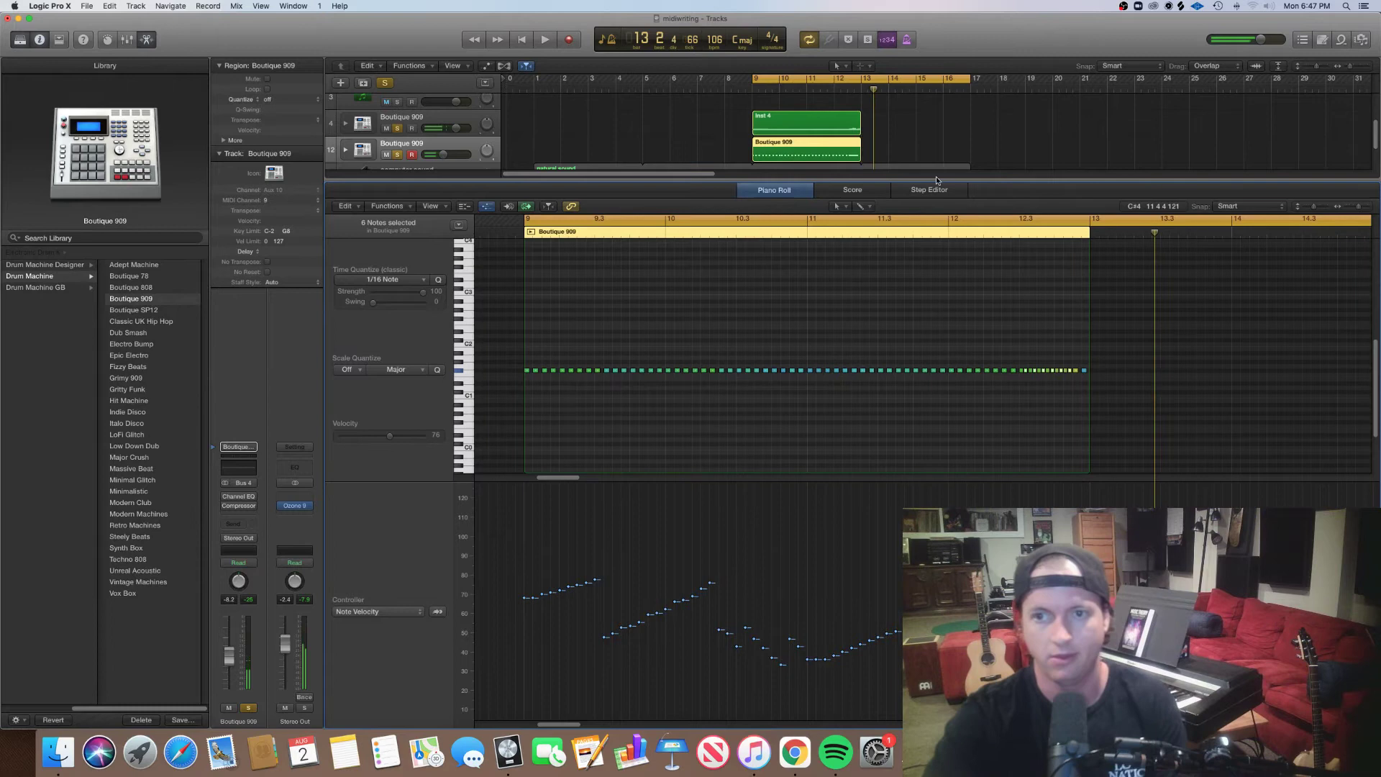
Close the note editor, repeat both Boutique 909 regions across bars 13 to 17, and play from bar 6.
left_click(932, 189)
key("e")
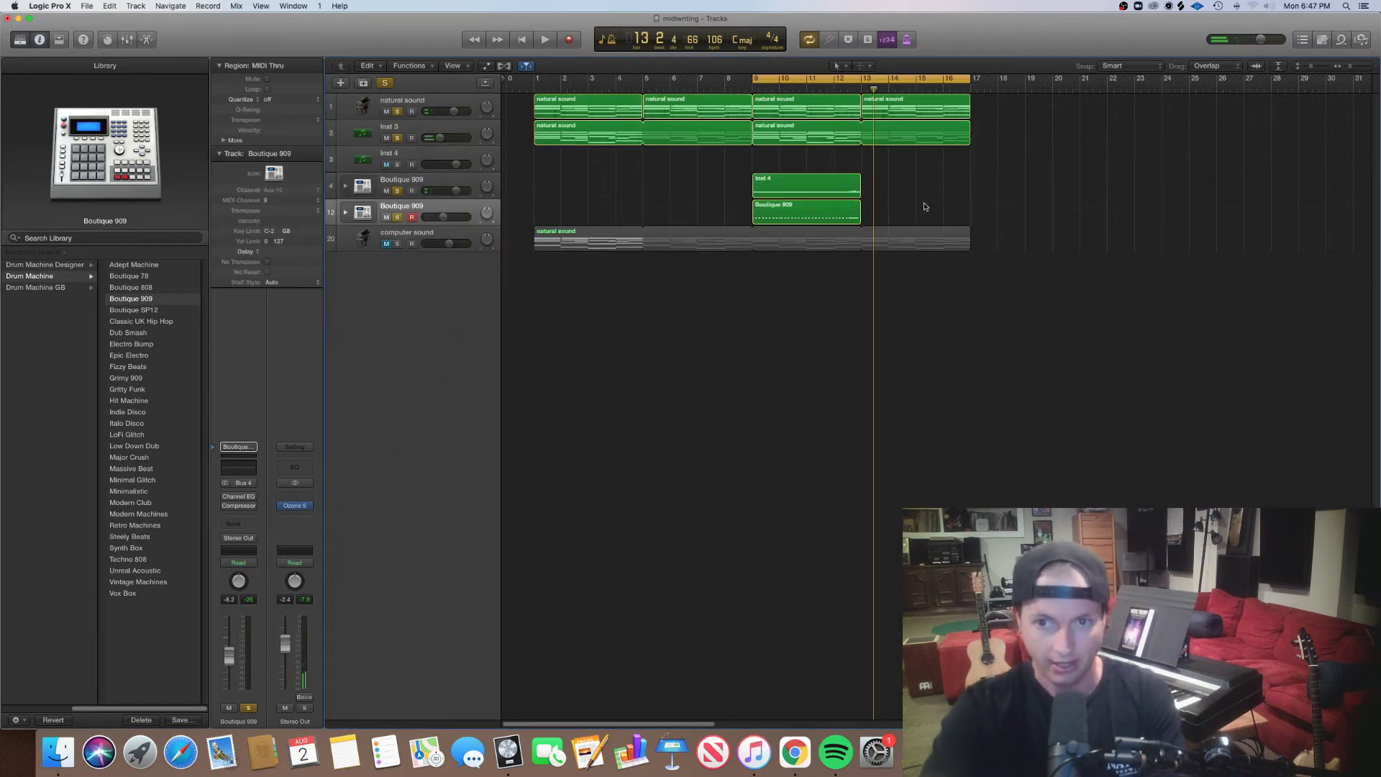
mouse_move(924, 206)
left_mouse_down()
mouse_move(822, 188)
mouse_move(916, 190)
left_mouse_up()
left_click(827, 164)
left_click(678, 88)
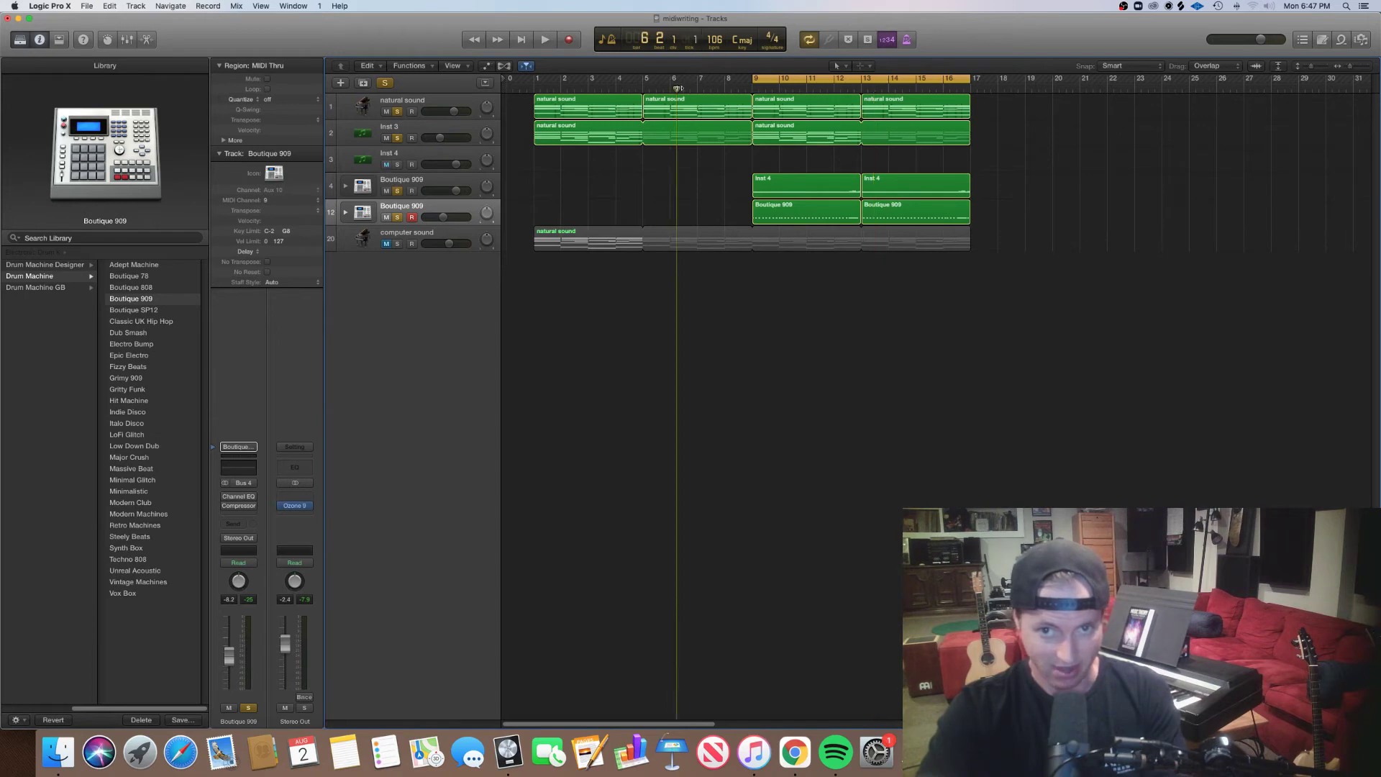
key("space")
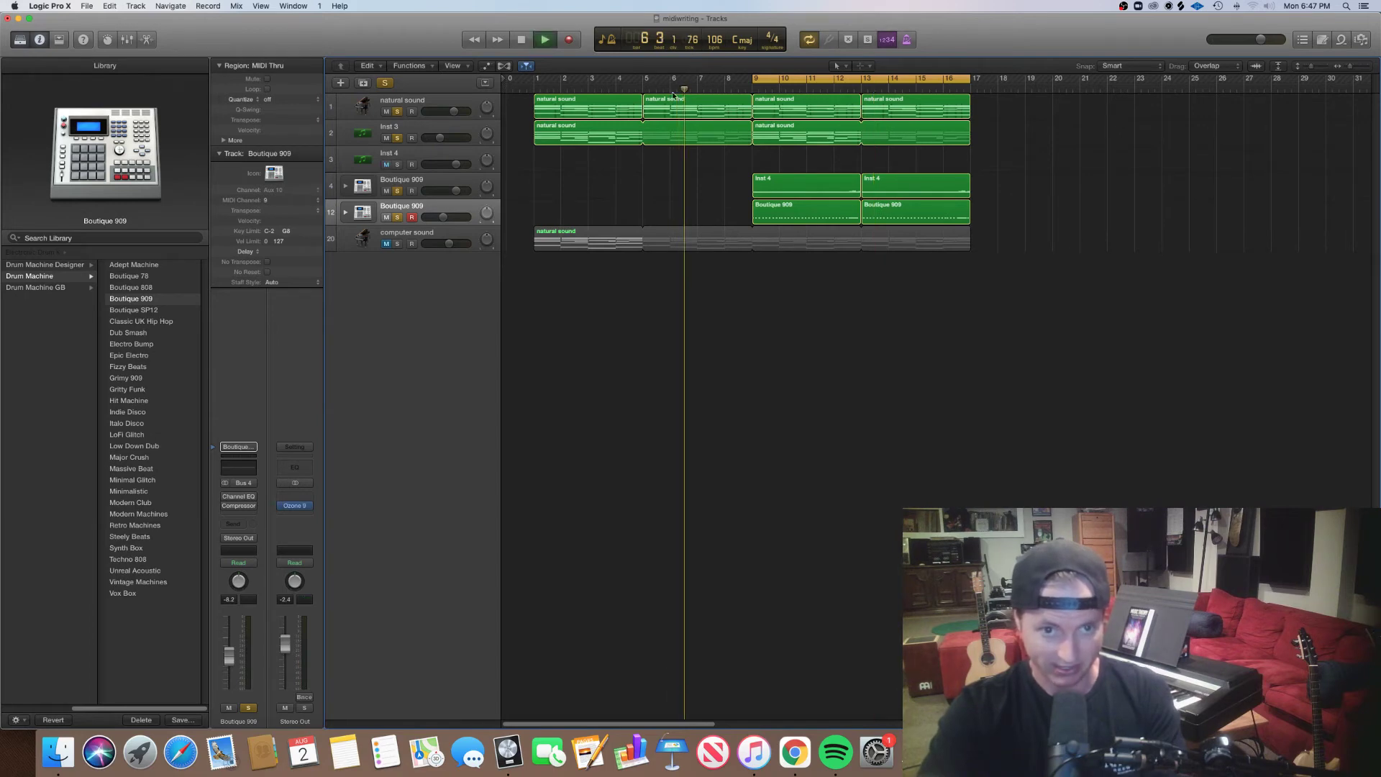
Create an empty MIDI region on the Inst 4 track and extend it from bar 9 to bar 13.
right_click(777, 162)
left_click(748, 167)
right_click(769, 162)
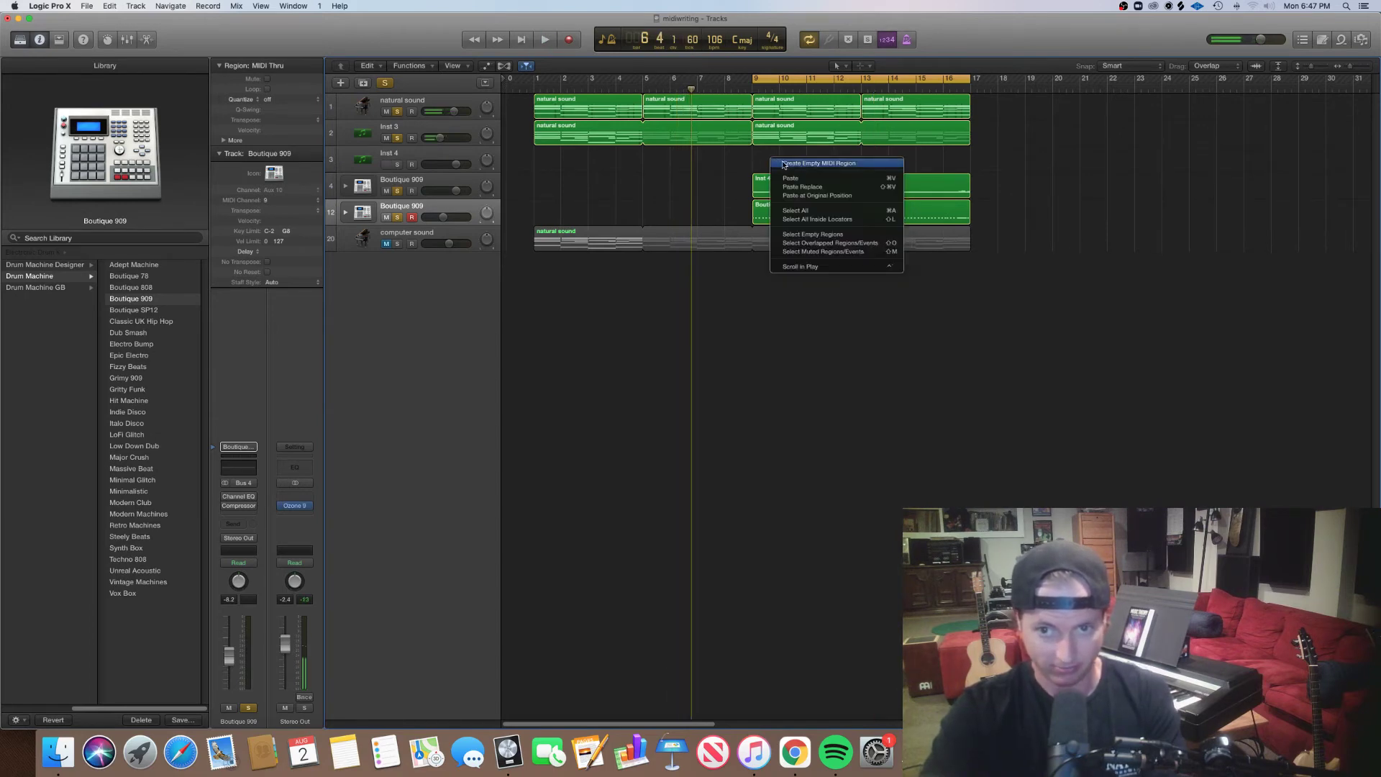
left_click(780, 165)
left_click_drag(779, 170, 862, 169)
Open the new Inst 4 region and add a D1 note one and a half beats long at the start of bar 9.
left_click(400, 164)
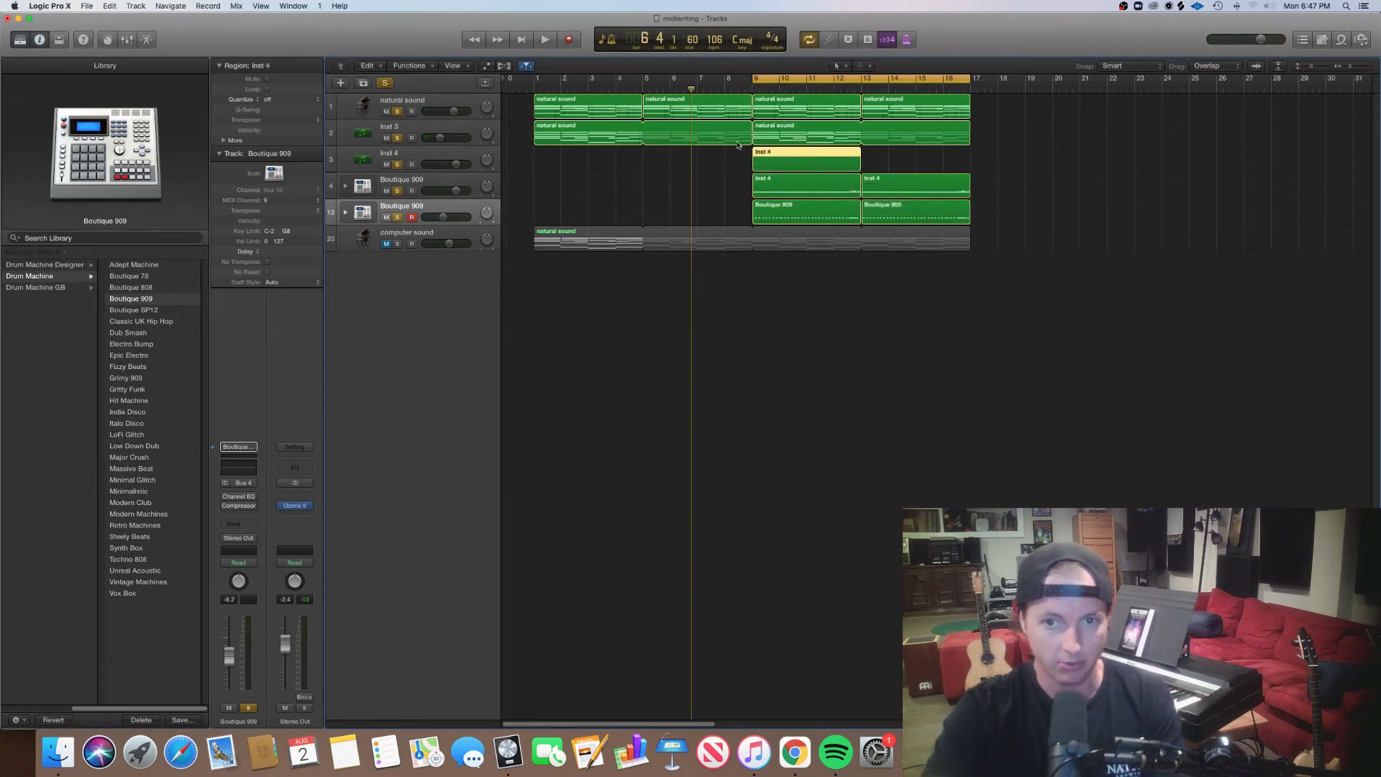
double_click(784, 156)
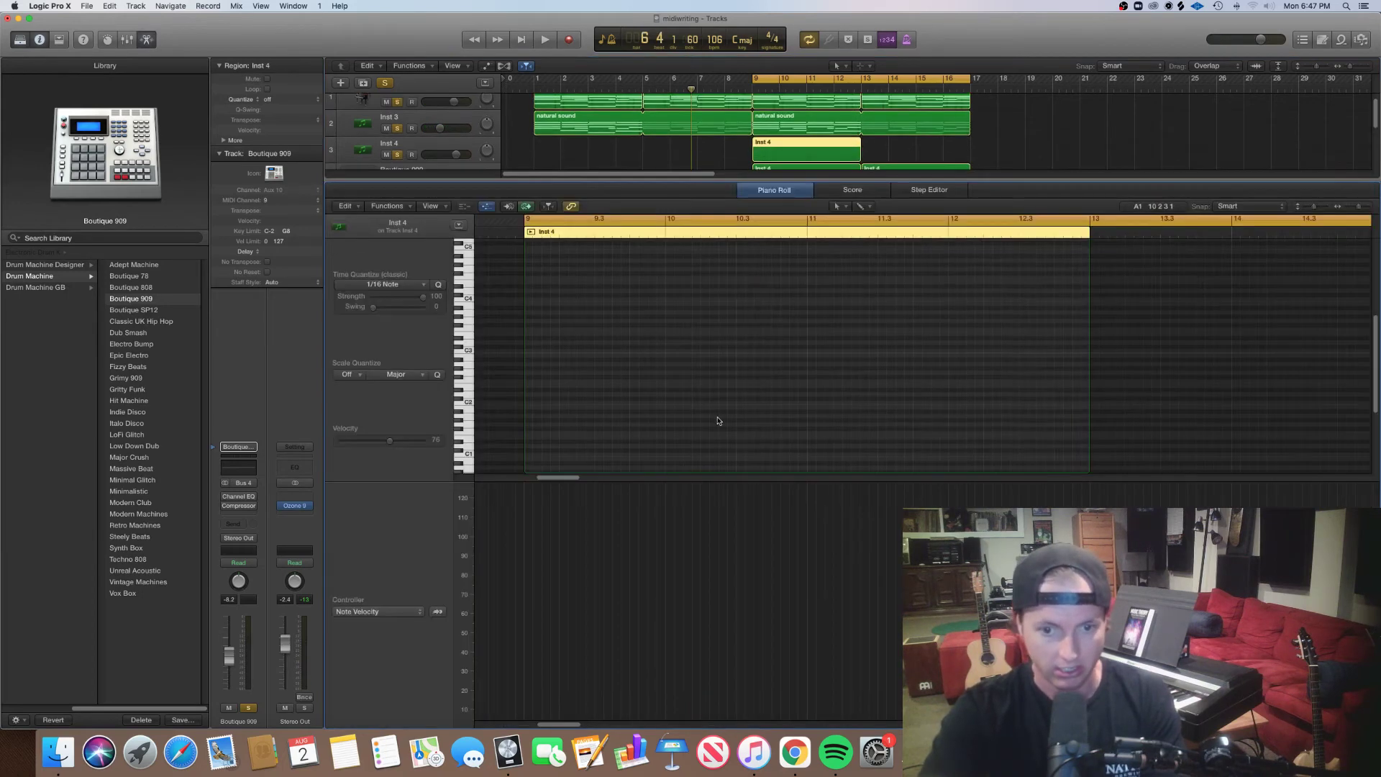
left_click(532, 447)
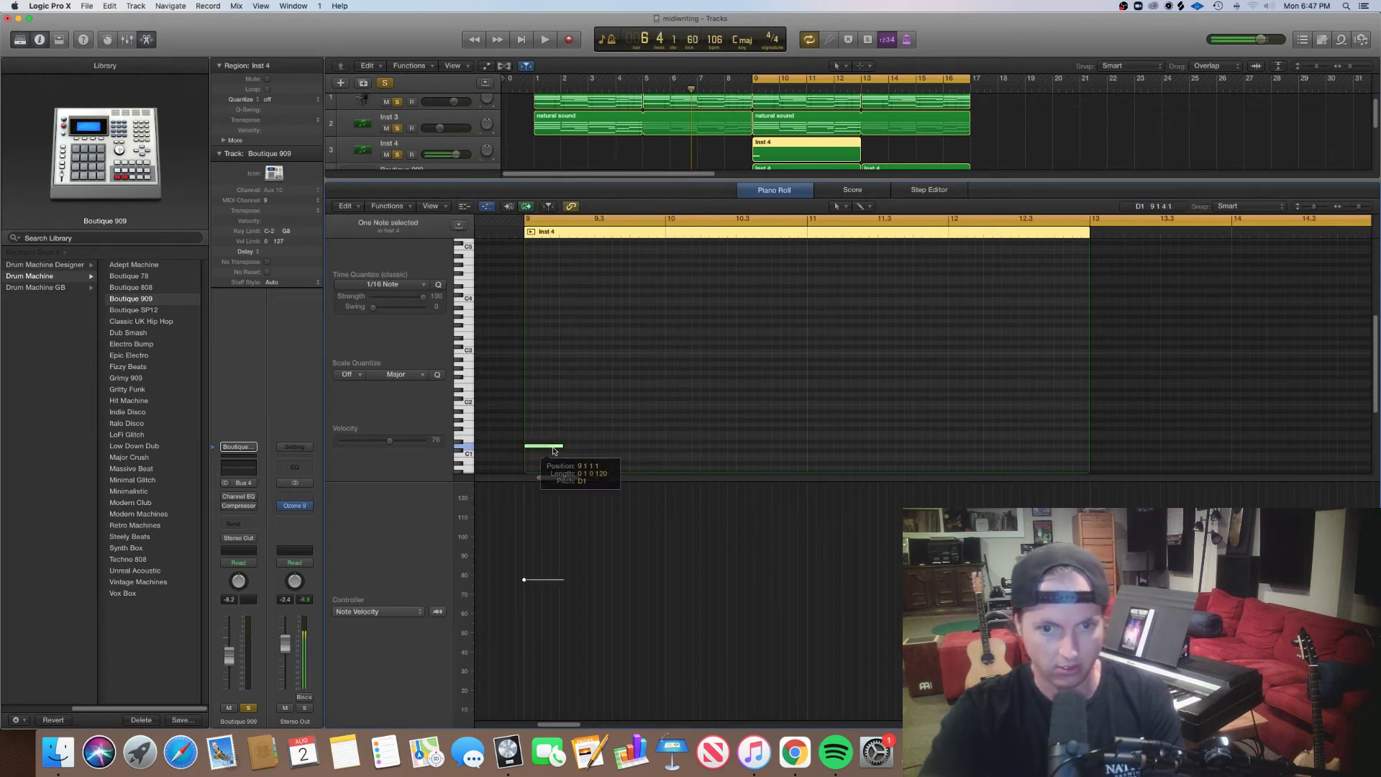
left_click_drag(562, 446, 579, 447)
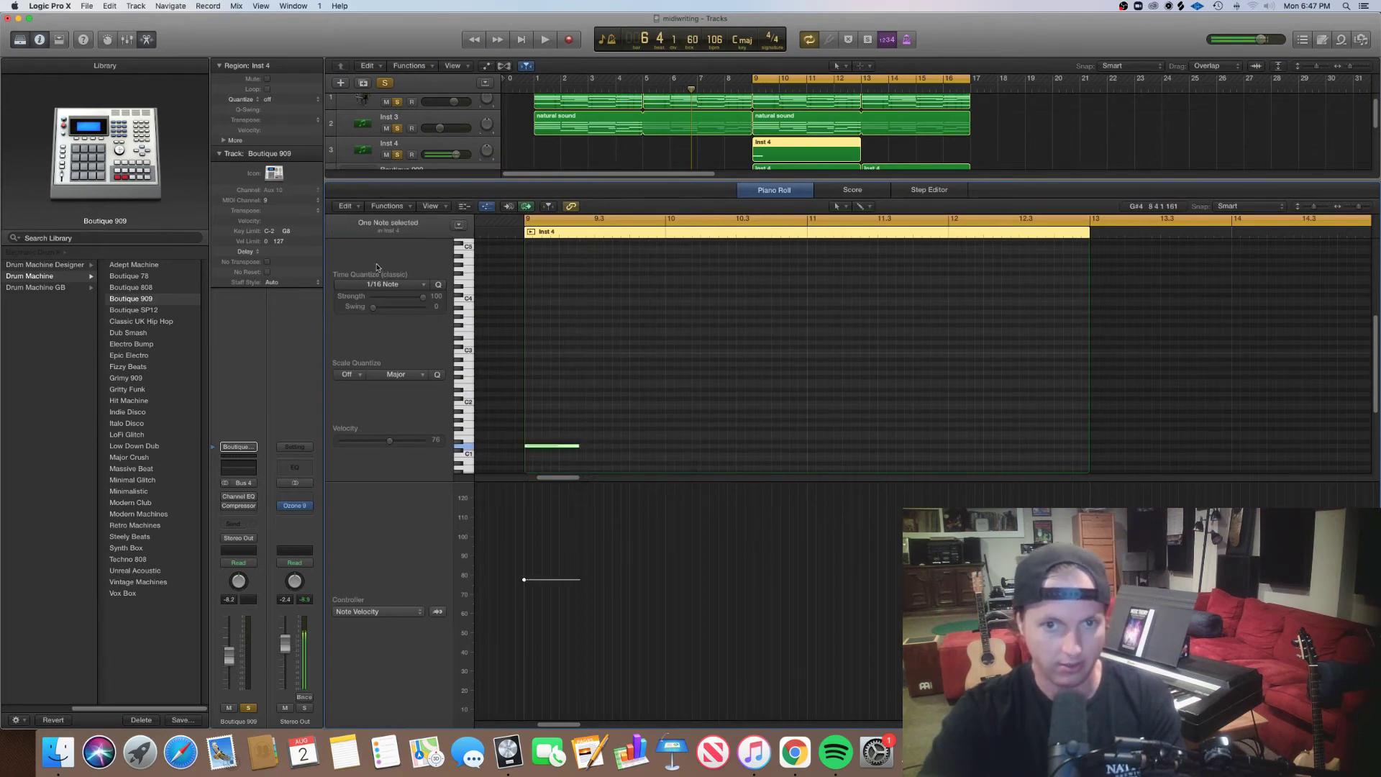
Open Serum on the Inst 4 track and load the Analog_BD_Sin wavetable into oscillator A.
left_click(385, 153)
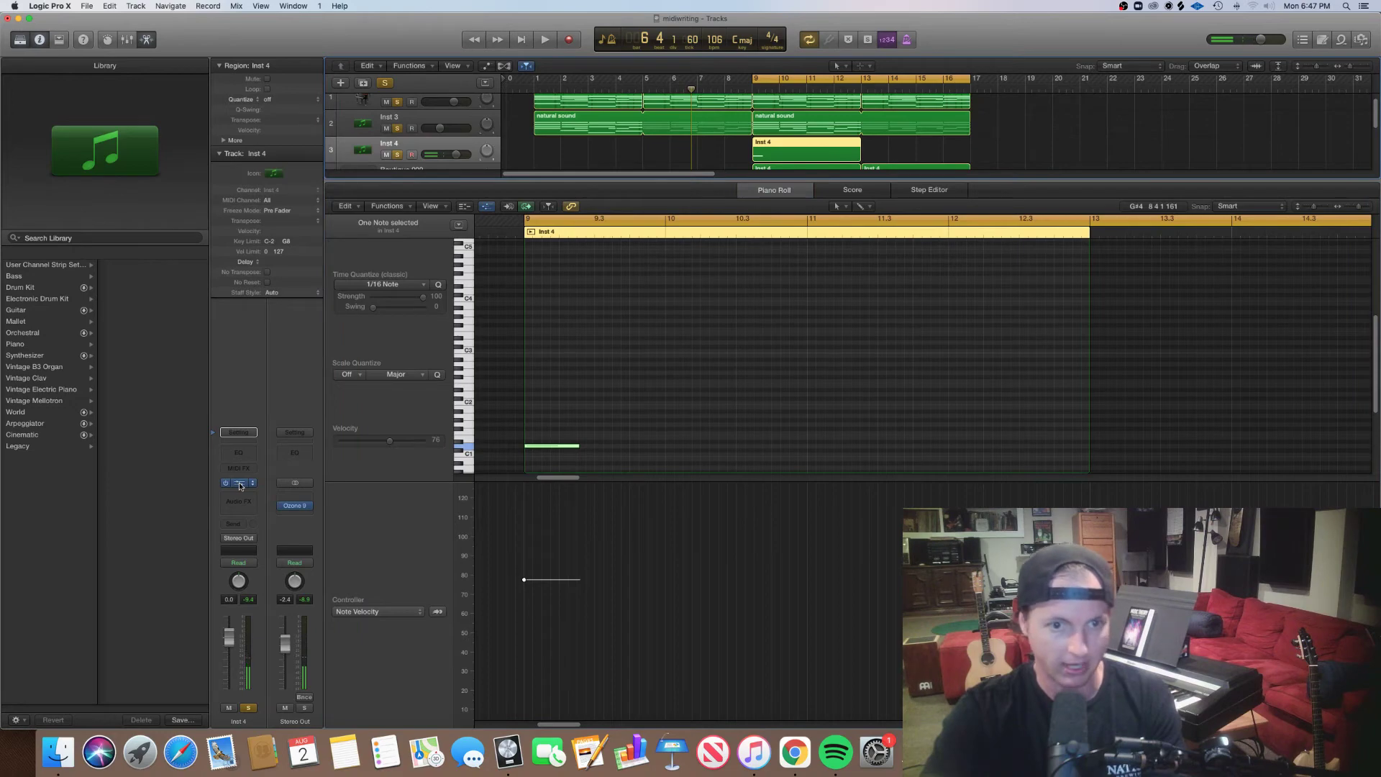
left_click(239, 484)
left_click(223, 148)
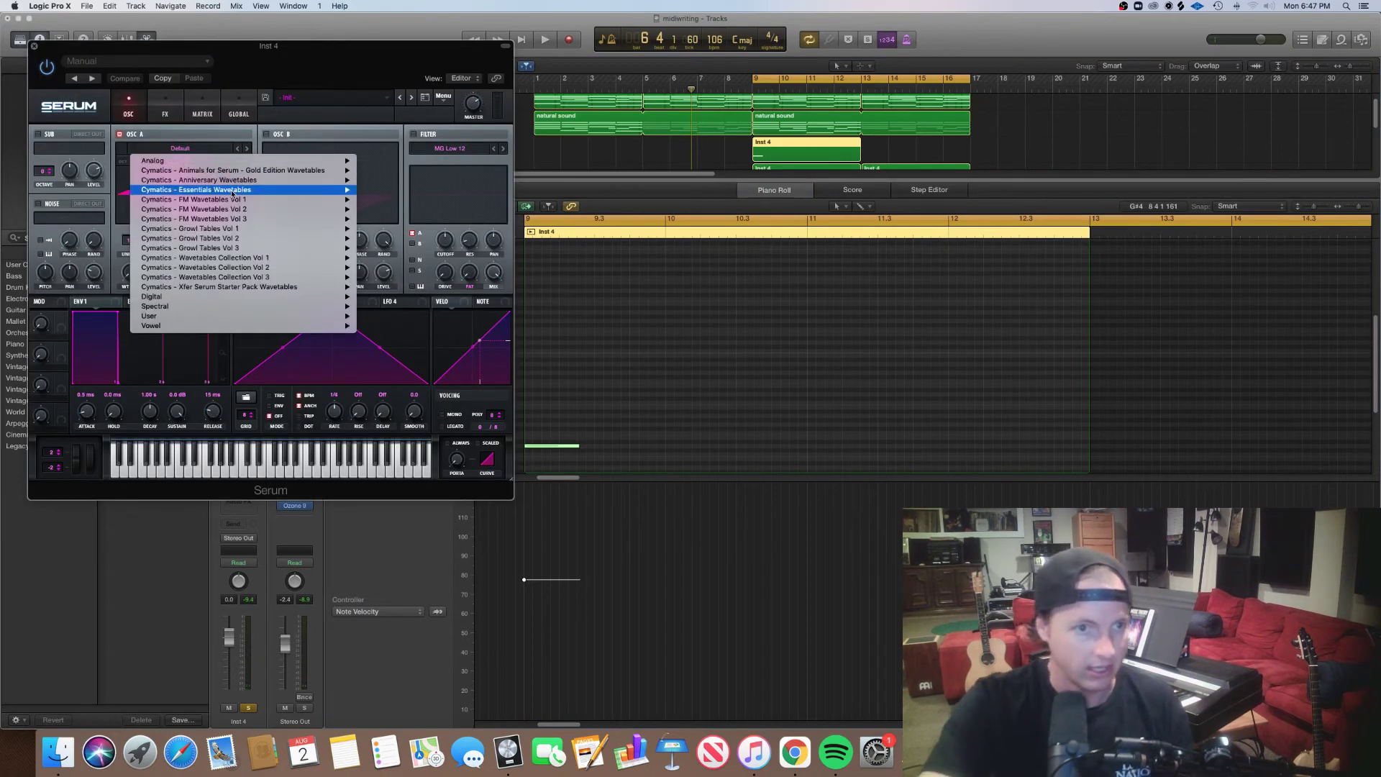
mouse_move(235, 164)
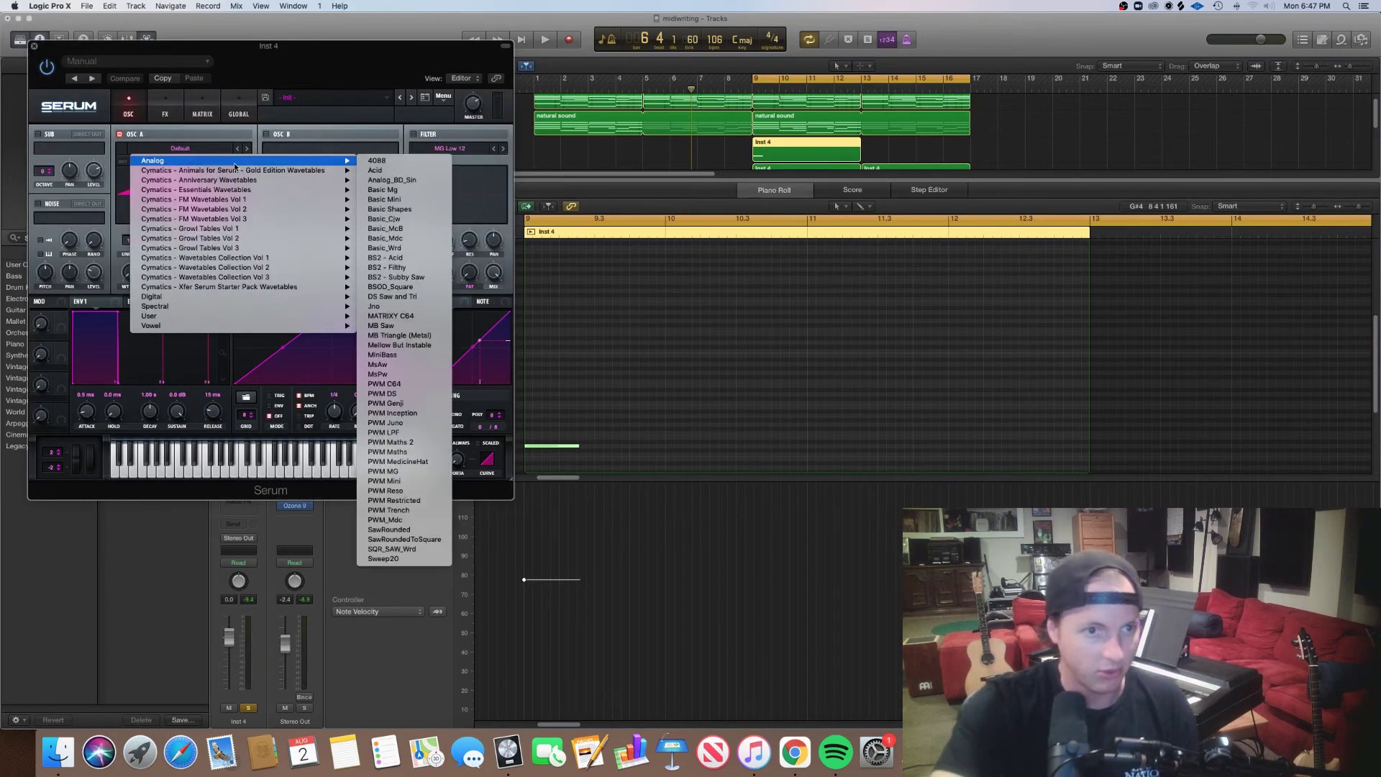
left_click(403, 180)
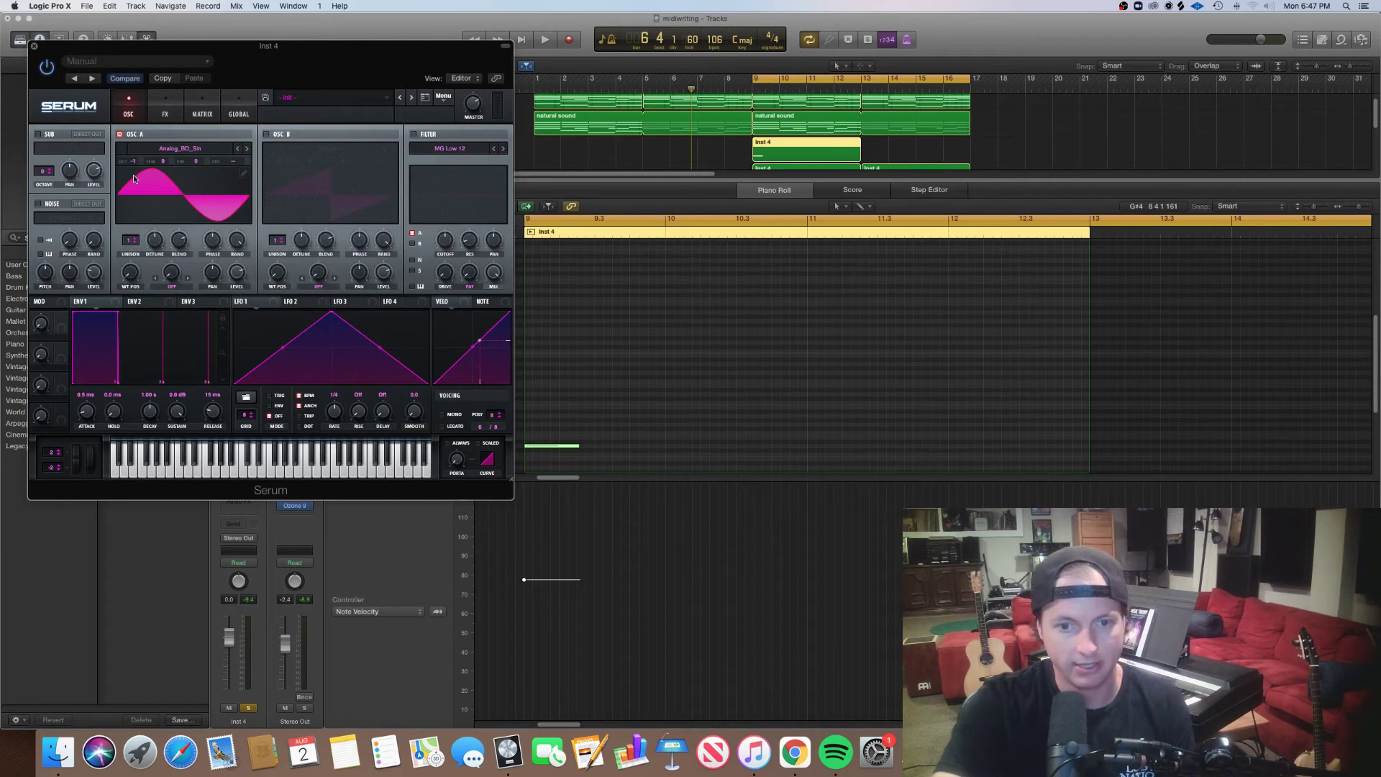
Adjust the rate of LFO 1, which modulates oscillator A's level, while repeatedly auditioning the bass note.
key("space")
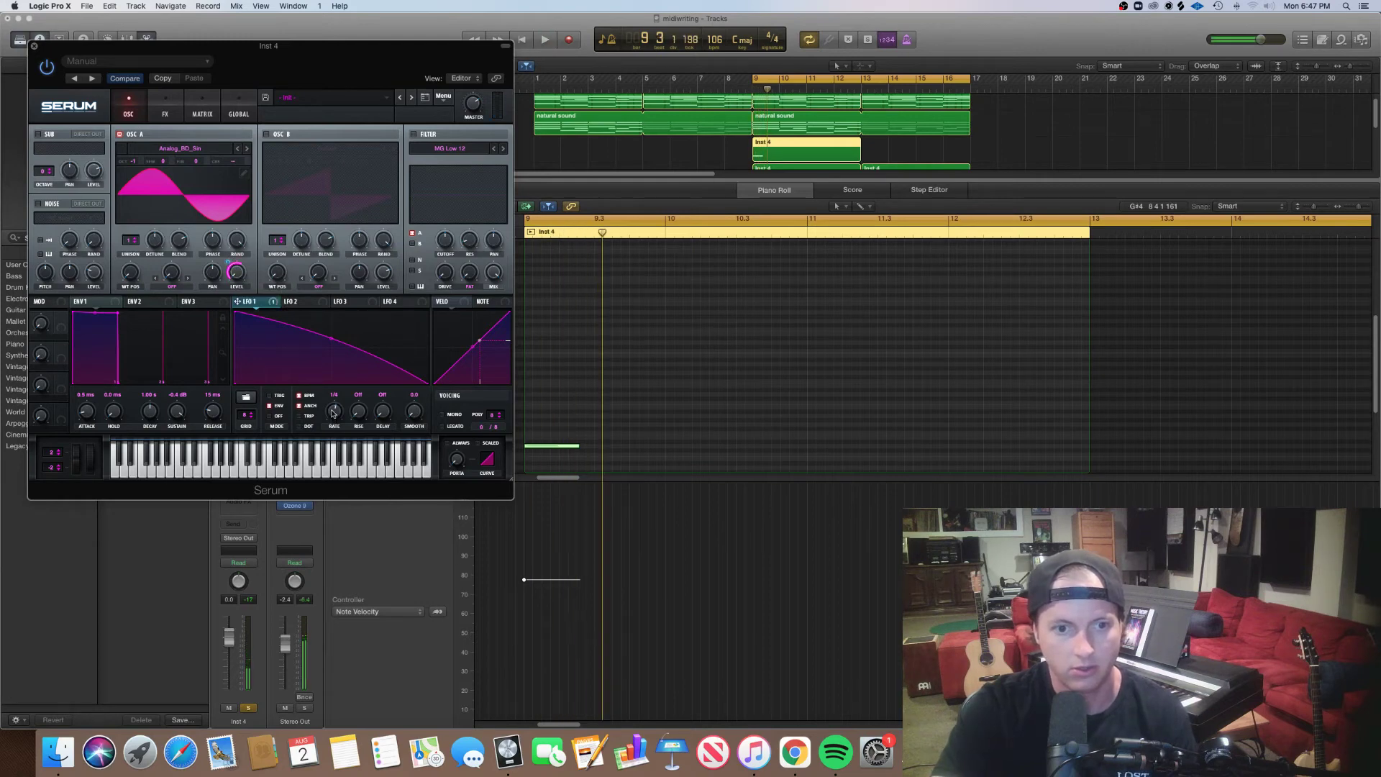
left_click_drag(332, 419, 334, 429)
key("space")
key("space")
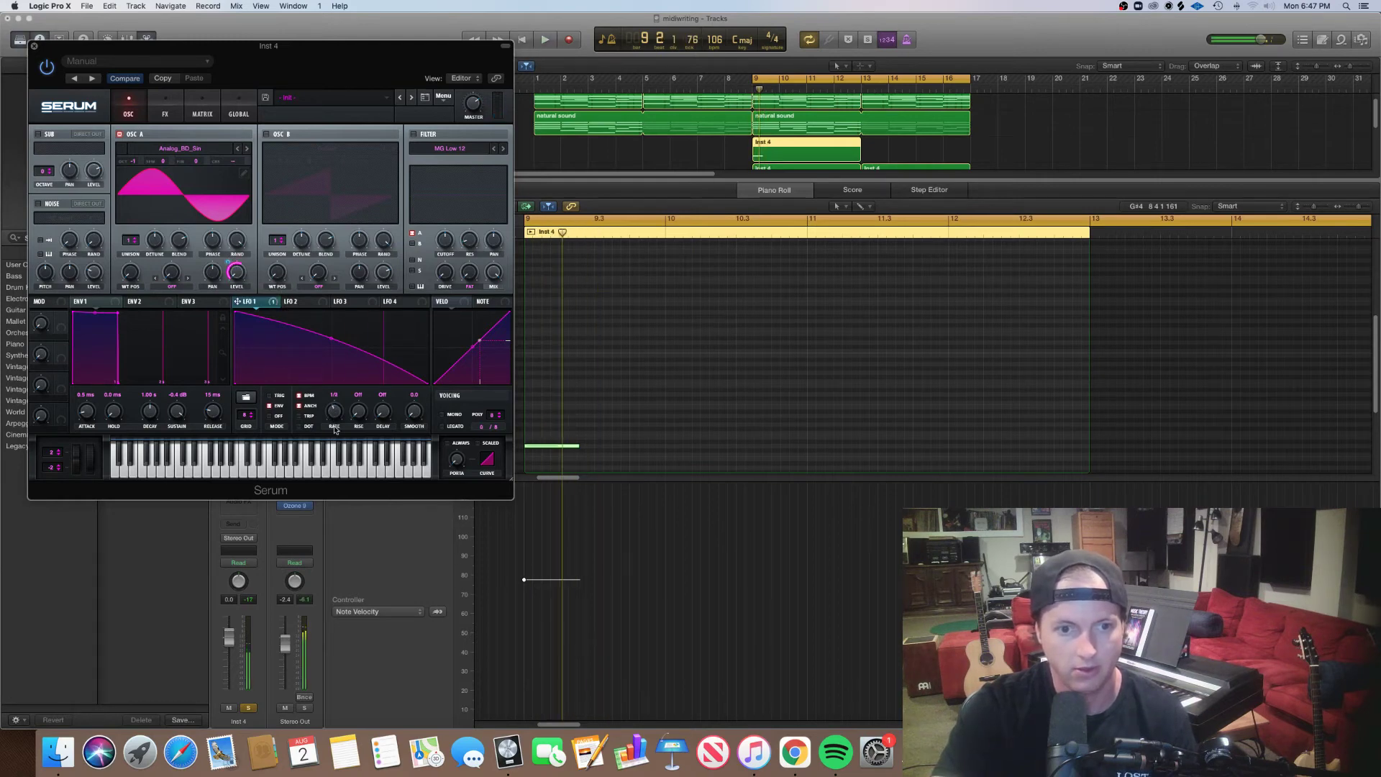
key("space")
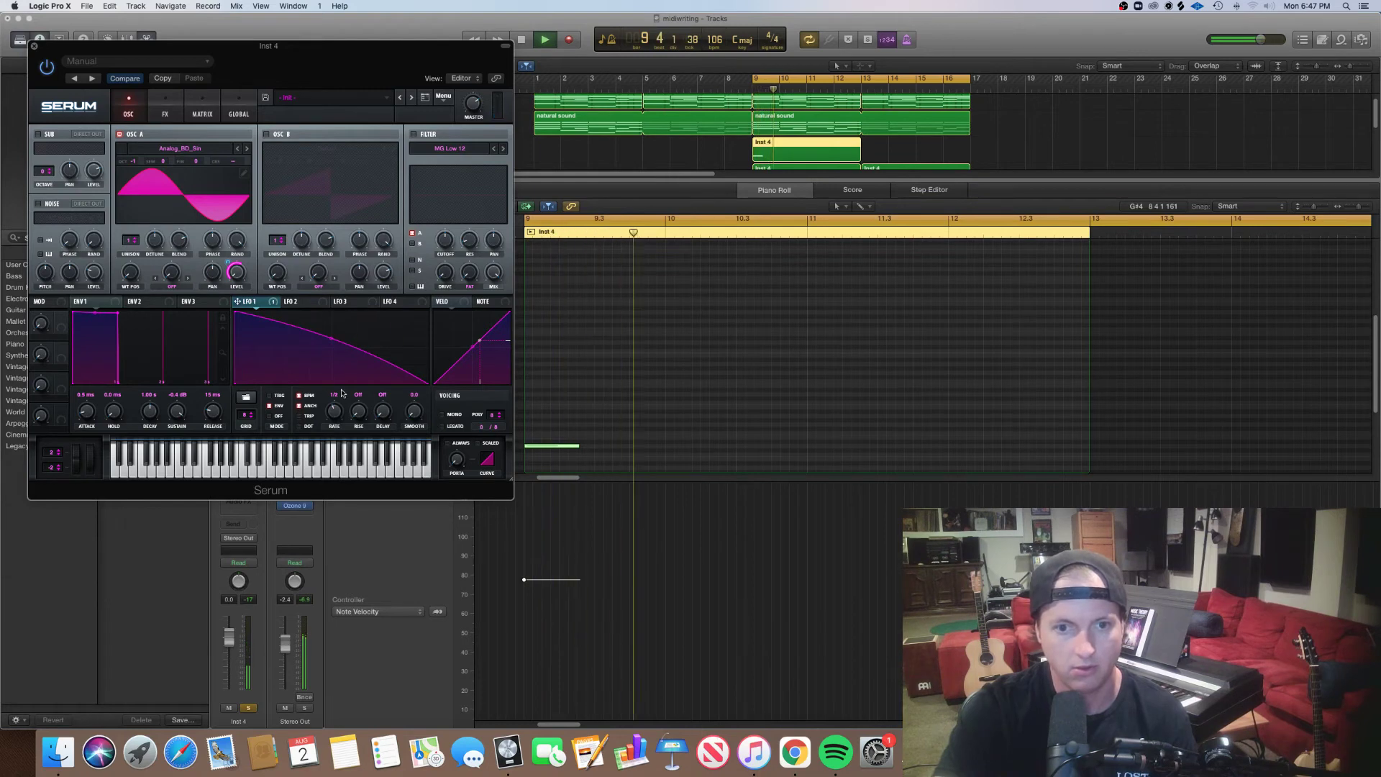
key("space")
Add D1 bass notes of one and a half beats at positions 9 3 3, 10 1 1 and 10 3 3 during playback.
key("space")
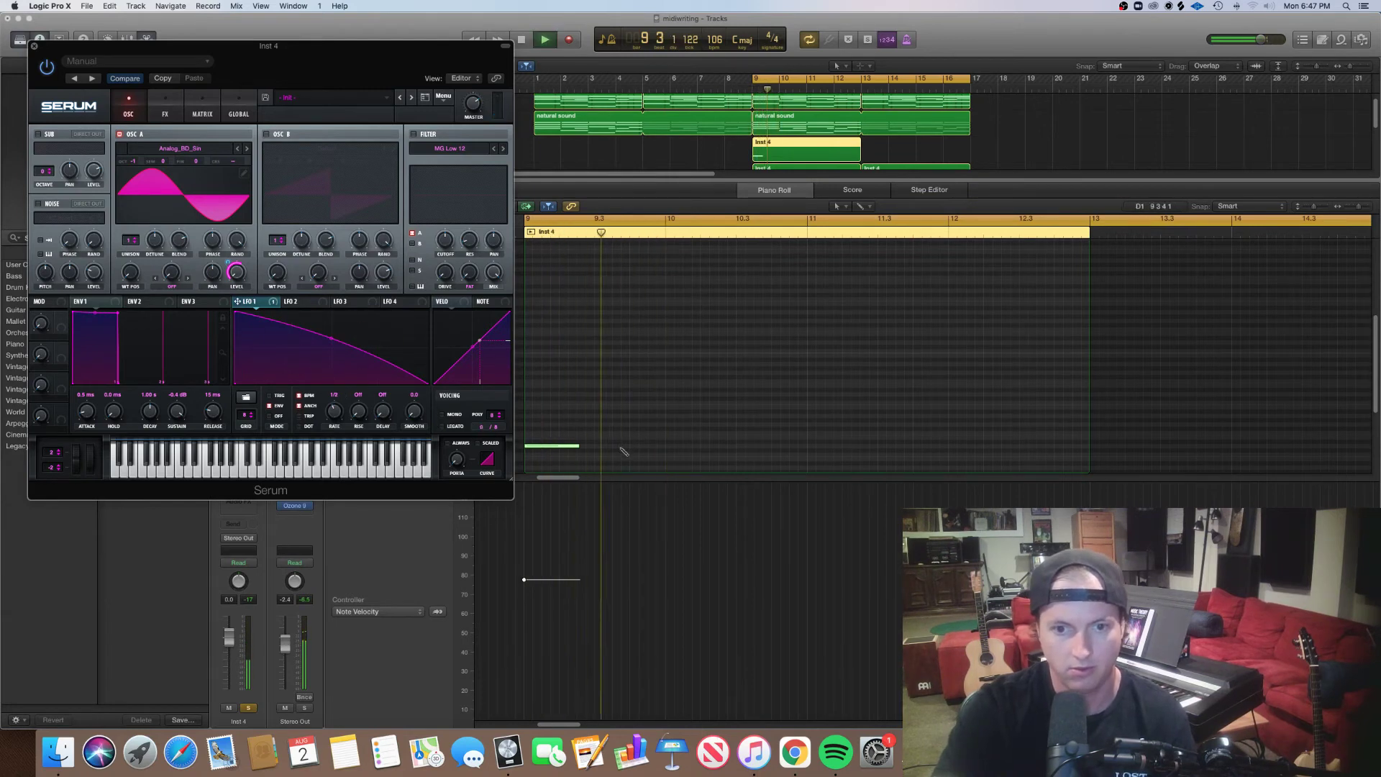
left_click(615, 446)
left_click(668, 446)
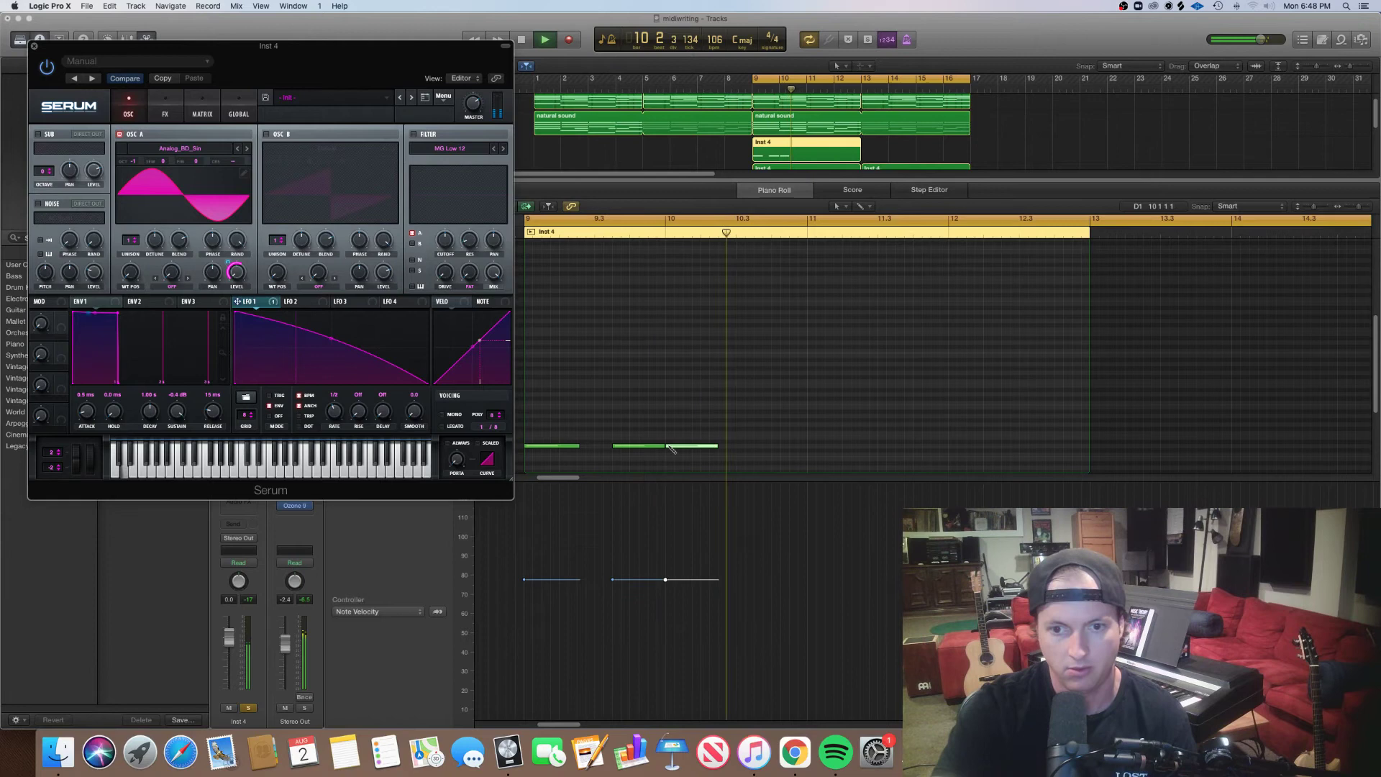
left_click(747, 446)
left_click_drag(755, 447, 765, 451)
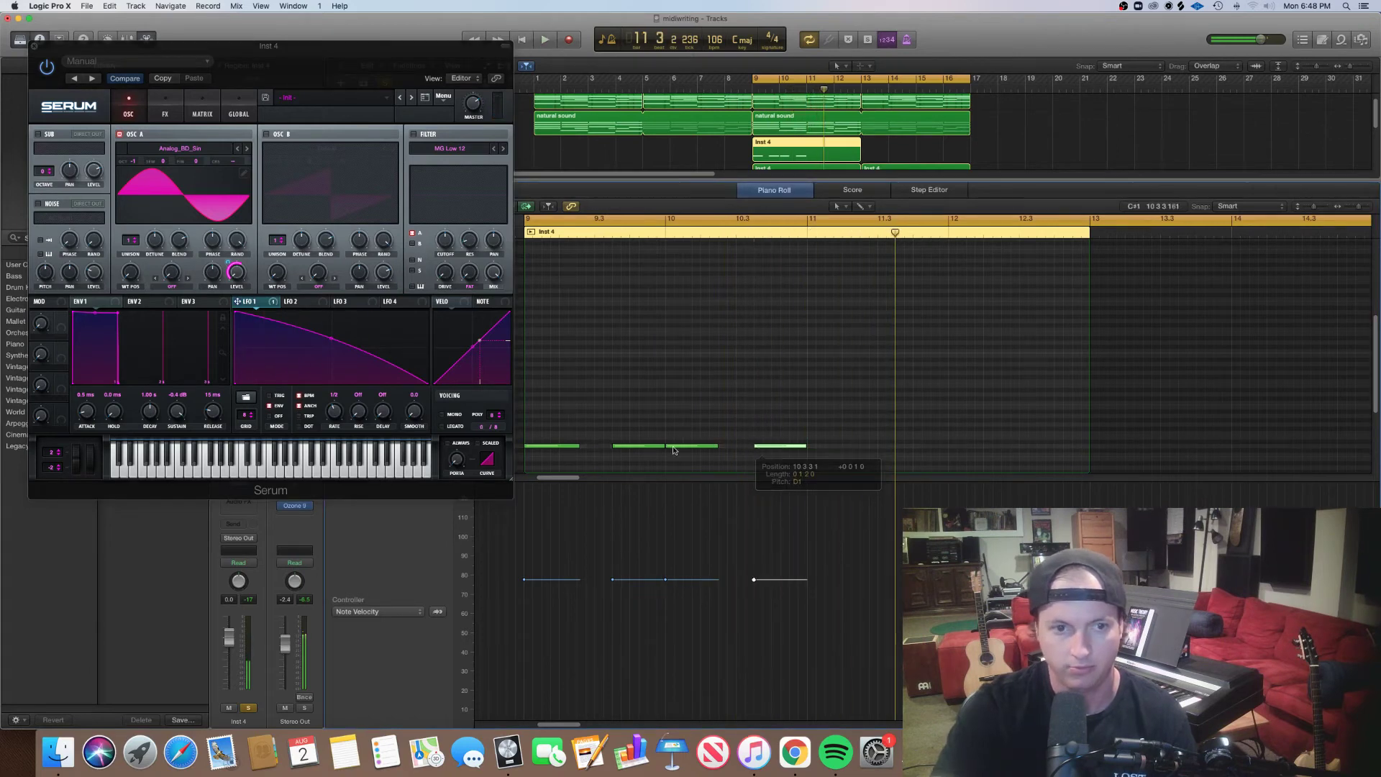
Enable Serum's compressor effect and adjust its threshold and gain while auditioning the bass line.
left_click(166, 113)
left_click(43, 234)
left_click_drag(196, 136, 198, 127)
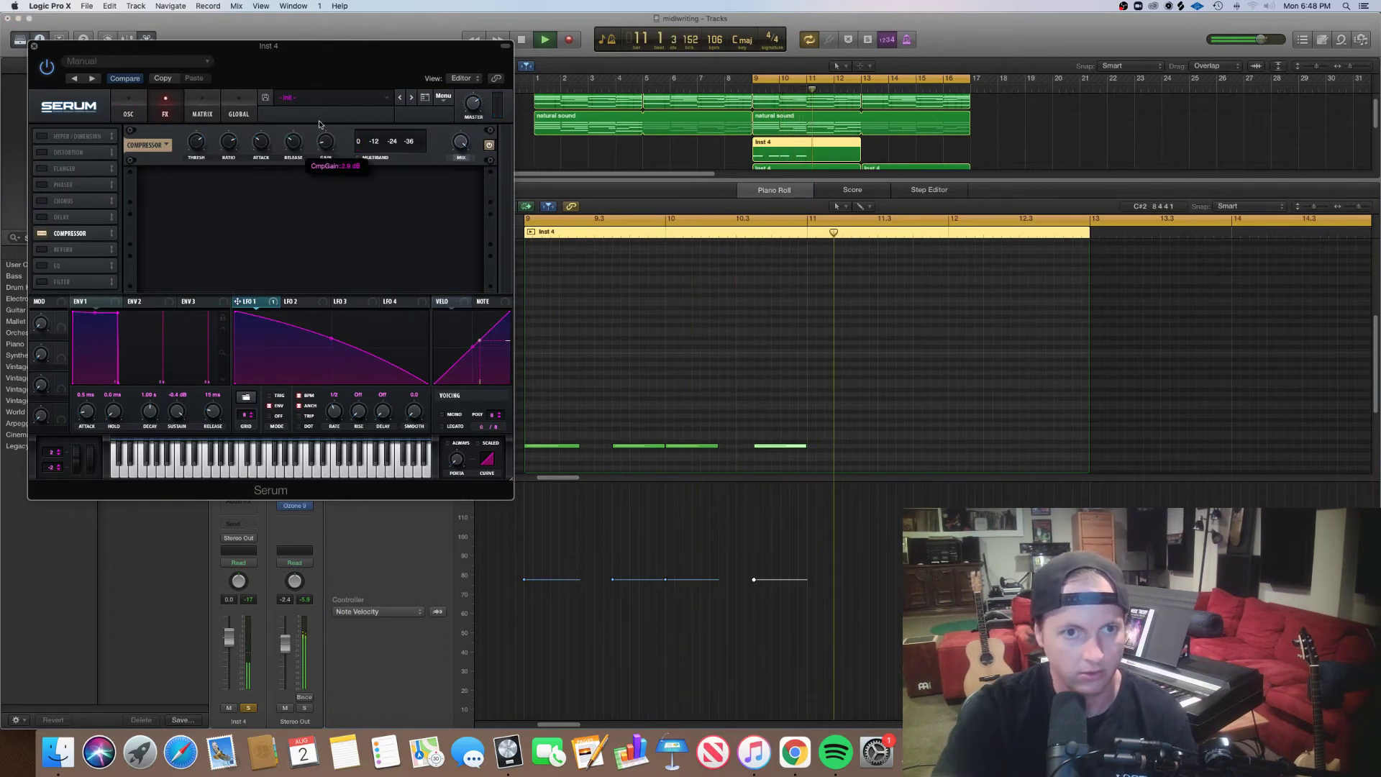
key("space")
key("space")
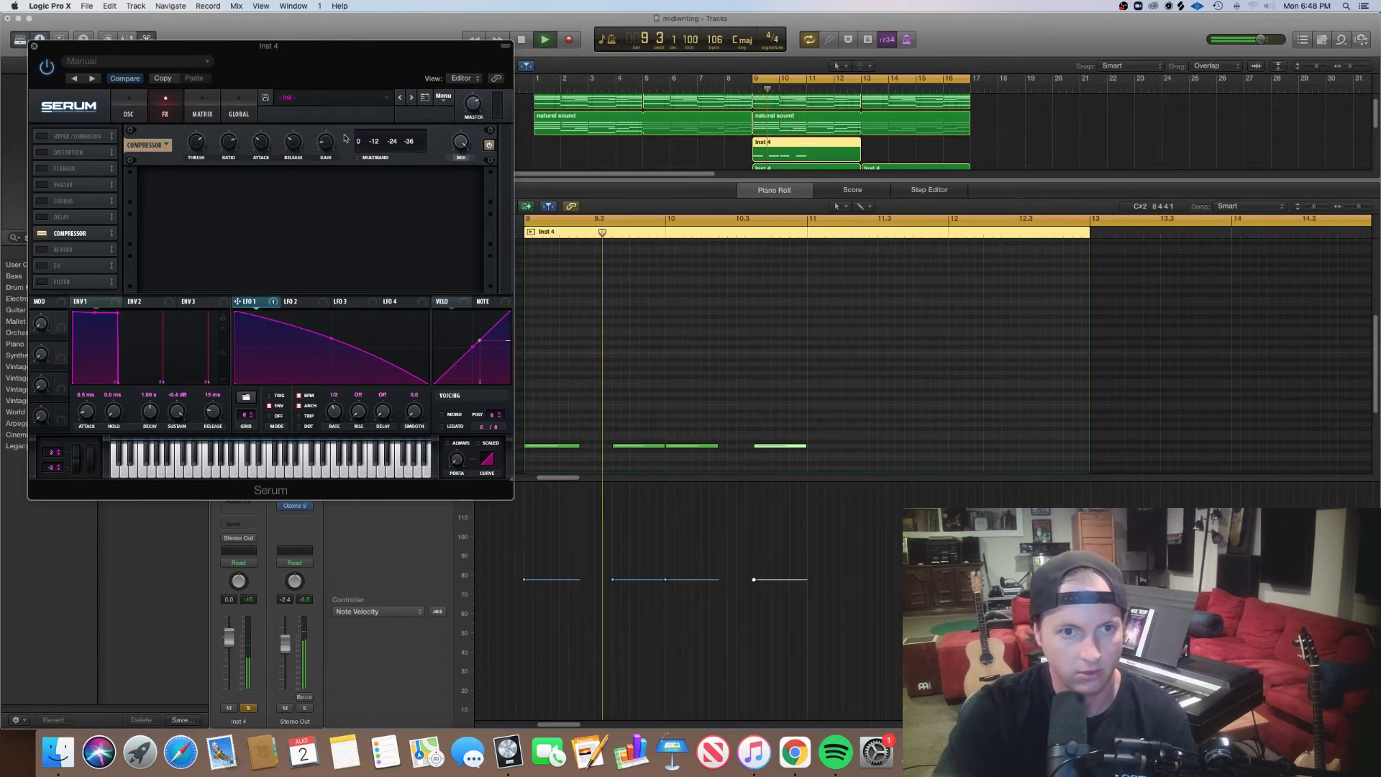
left_click_drag(328, 142, 331, 134)
key("space")
key("space")
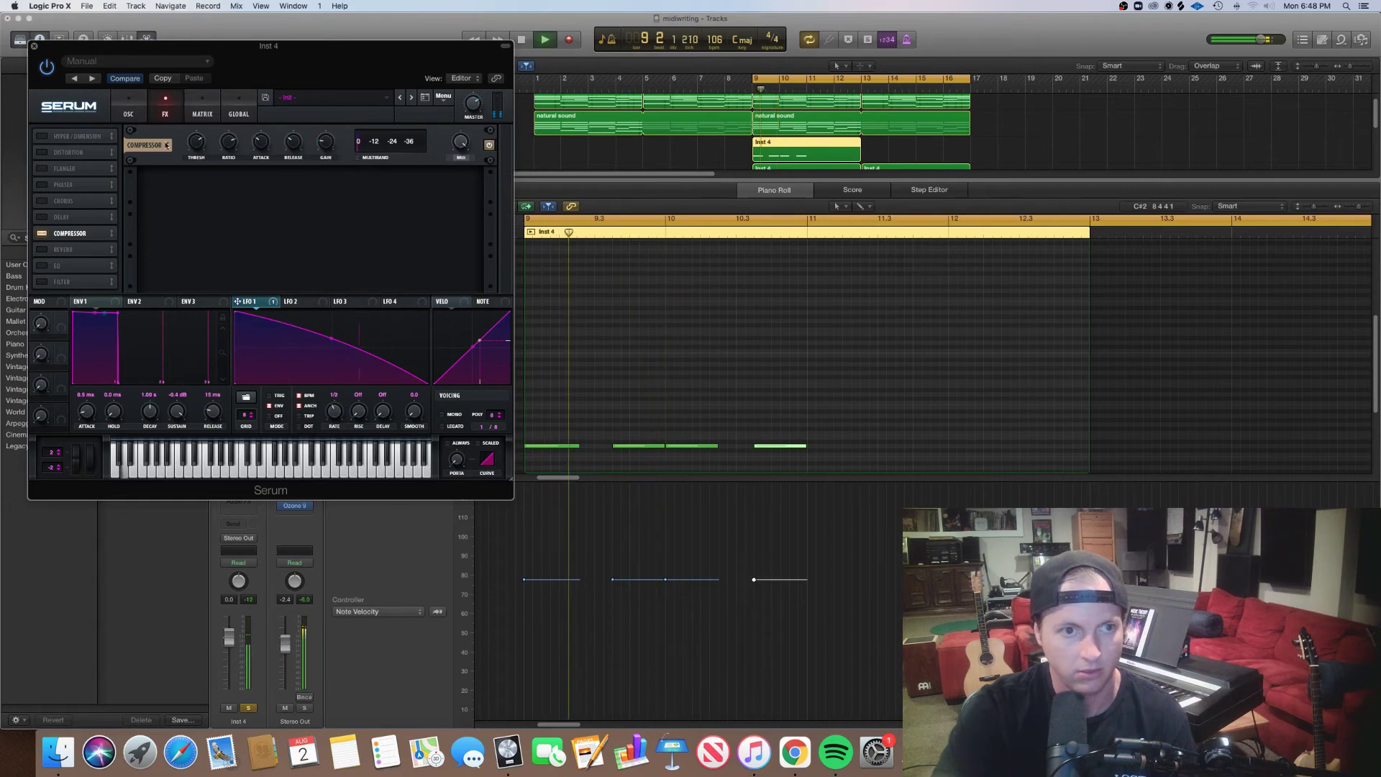
Enable Serum's distortion effect and adjust its drive while auditioning the bass line.
left_click(48, 154)
key("space")
key("space")
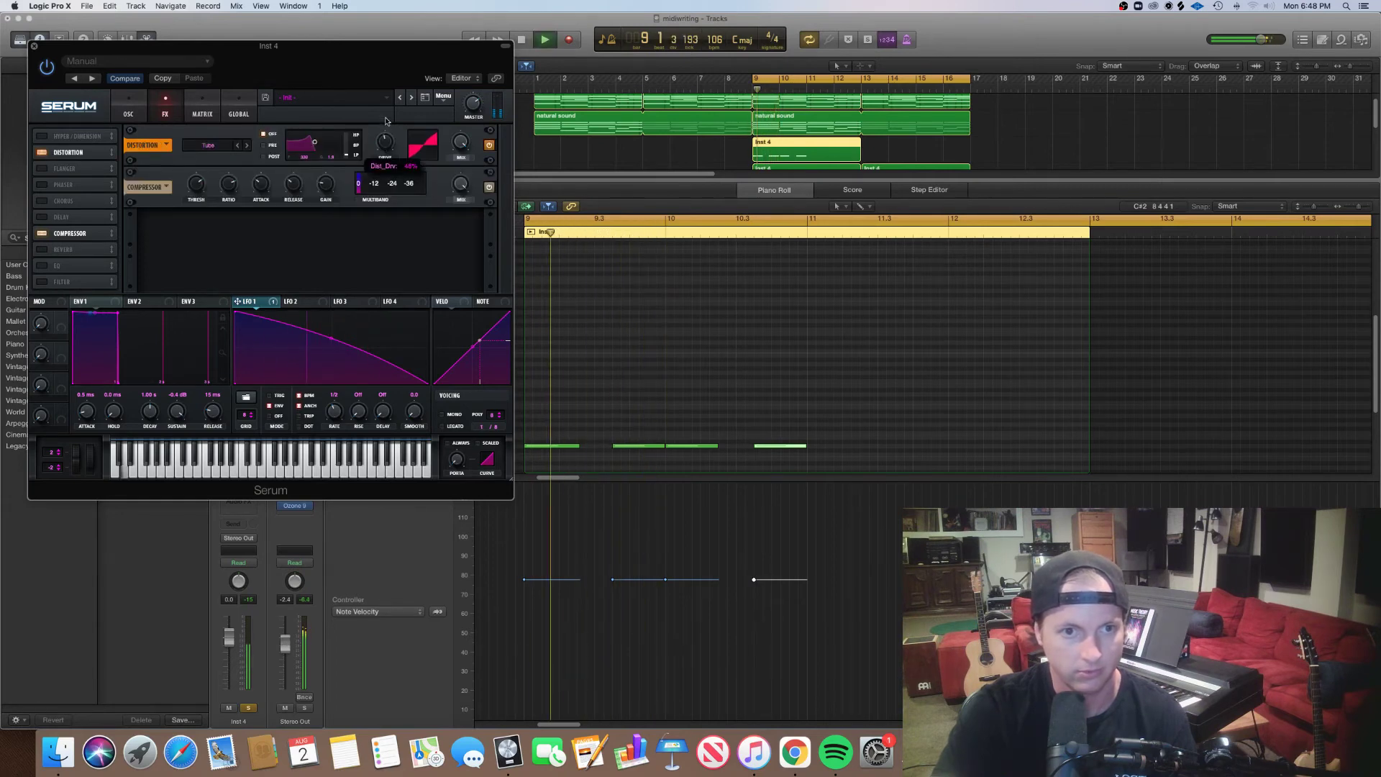
key("space")
key("space")
left_click_drag(389, 84, 393, 75)
key("space")
key("space")
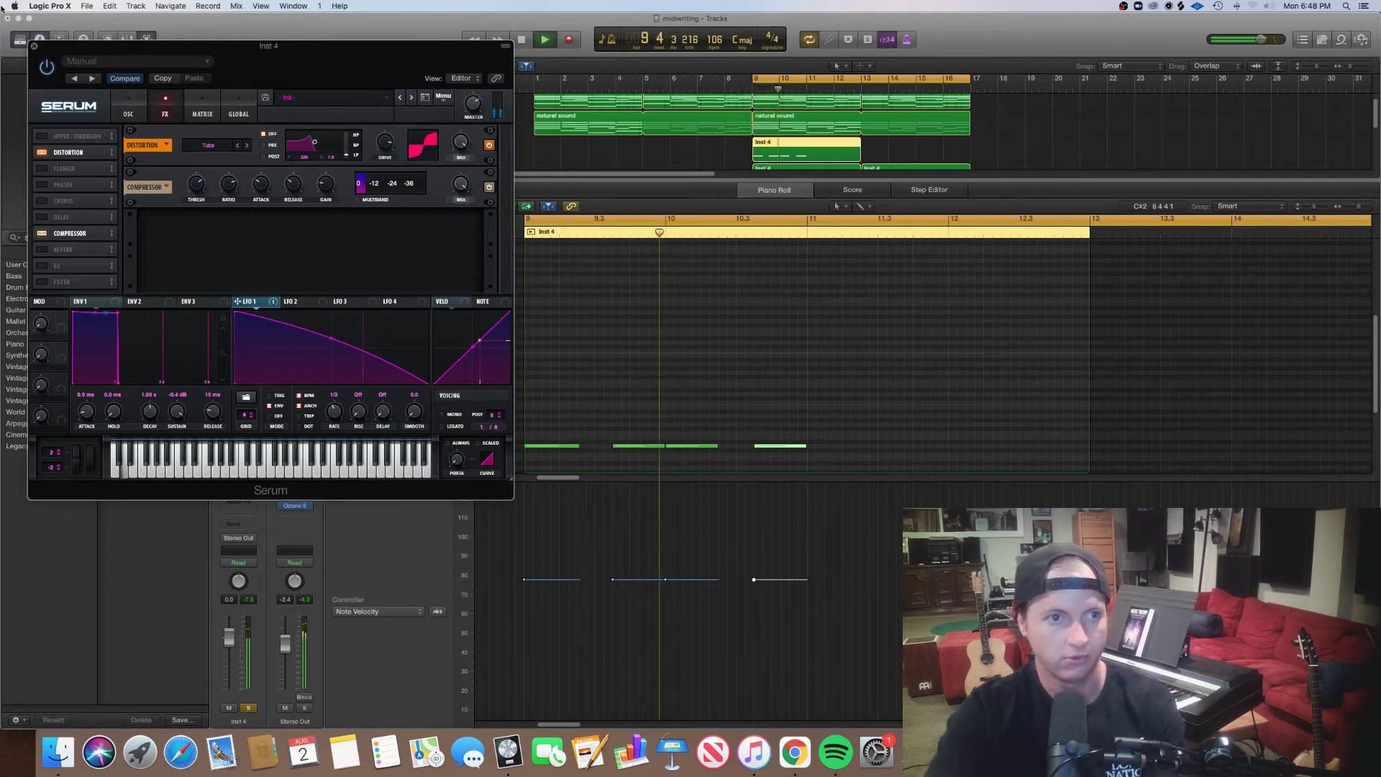
Close Serum and lower the Inst 4 track's volume to -2.3 dB while replaying the loop.
left_click(34, 46)
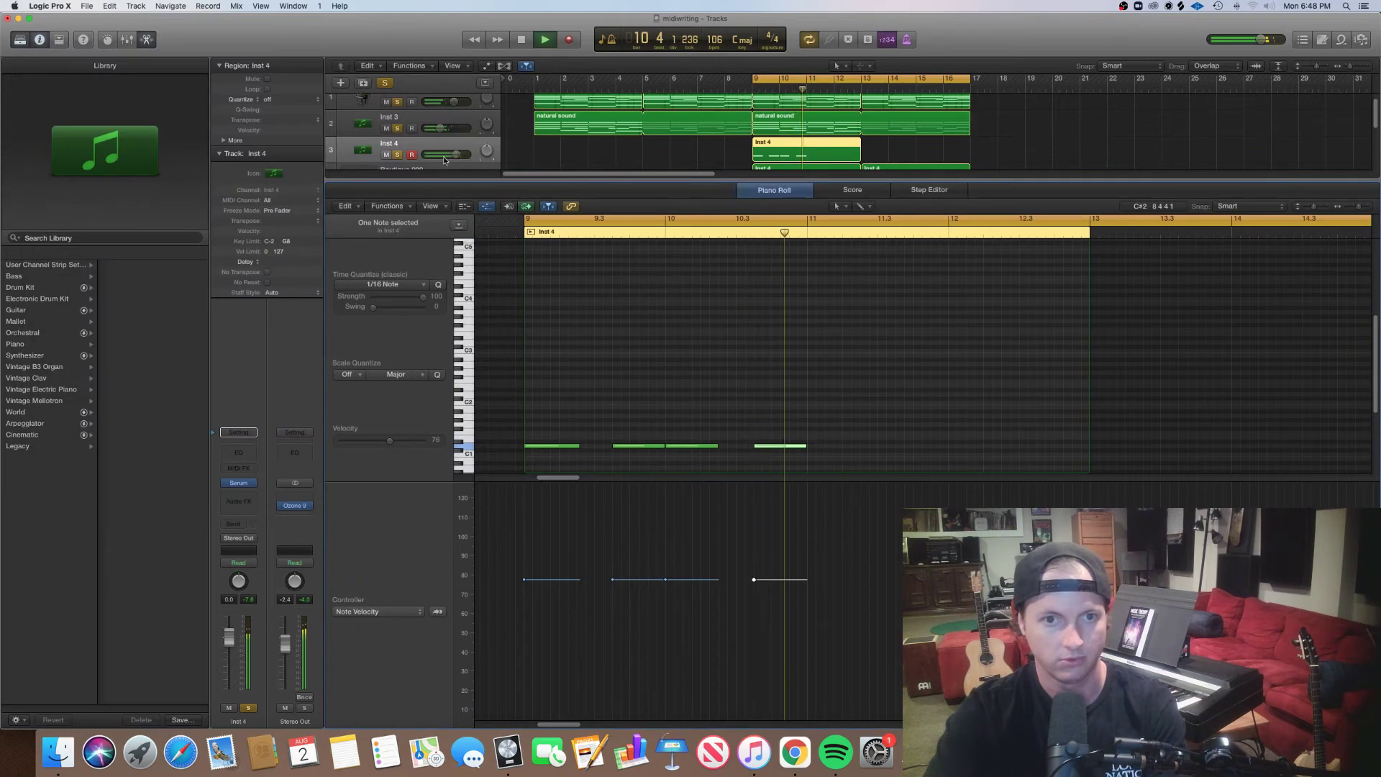
left_click_drag(458, 153, 452, 154)
key("space")
key("space")
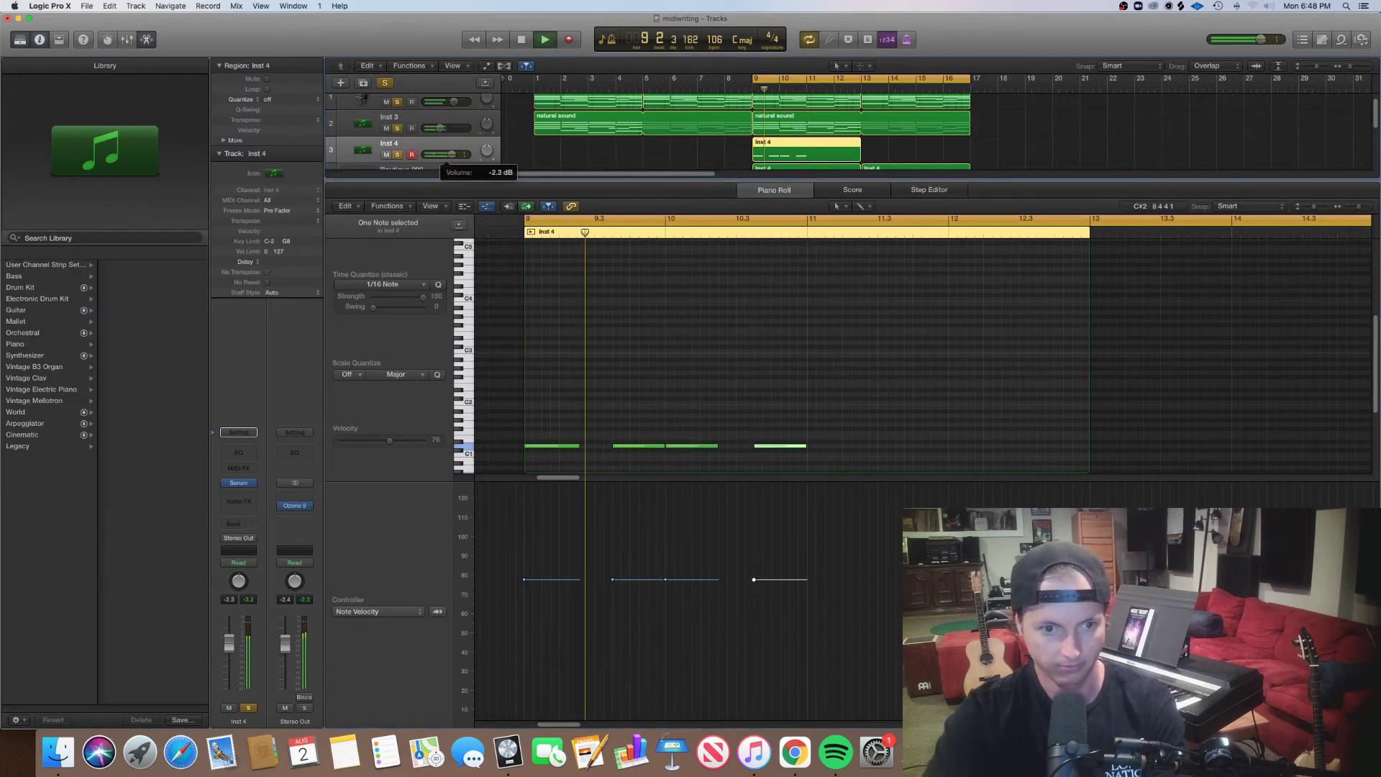
Reopen Serum on Inst 4, enable oscillator B and load the Analog_BD_Sin wavetable into it.
left_click(238, 483)
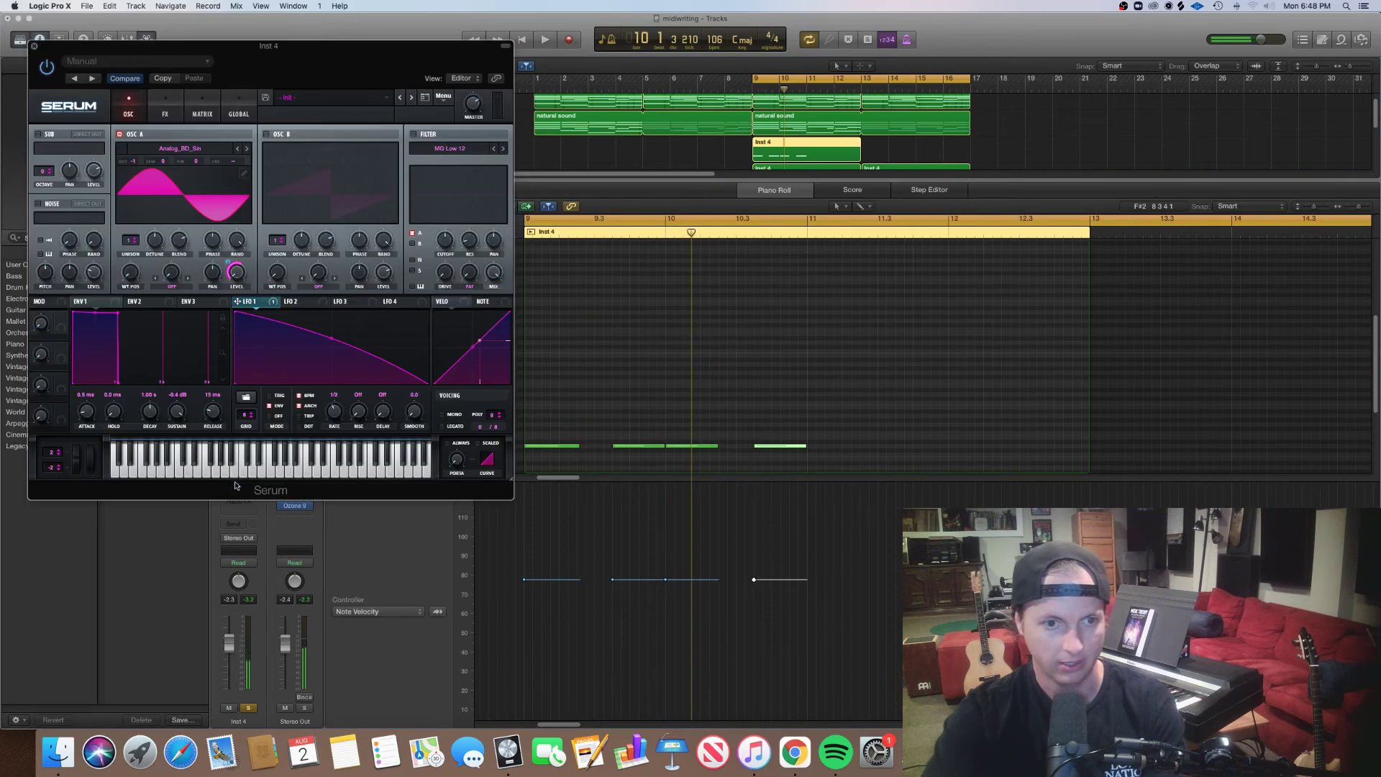
left_click(266, 134)
left_click(309, 148)
mouse_move(311, 161)
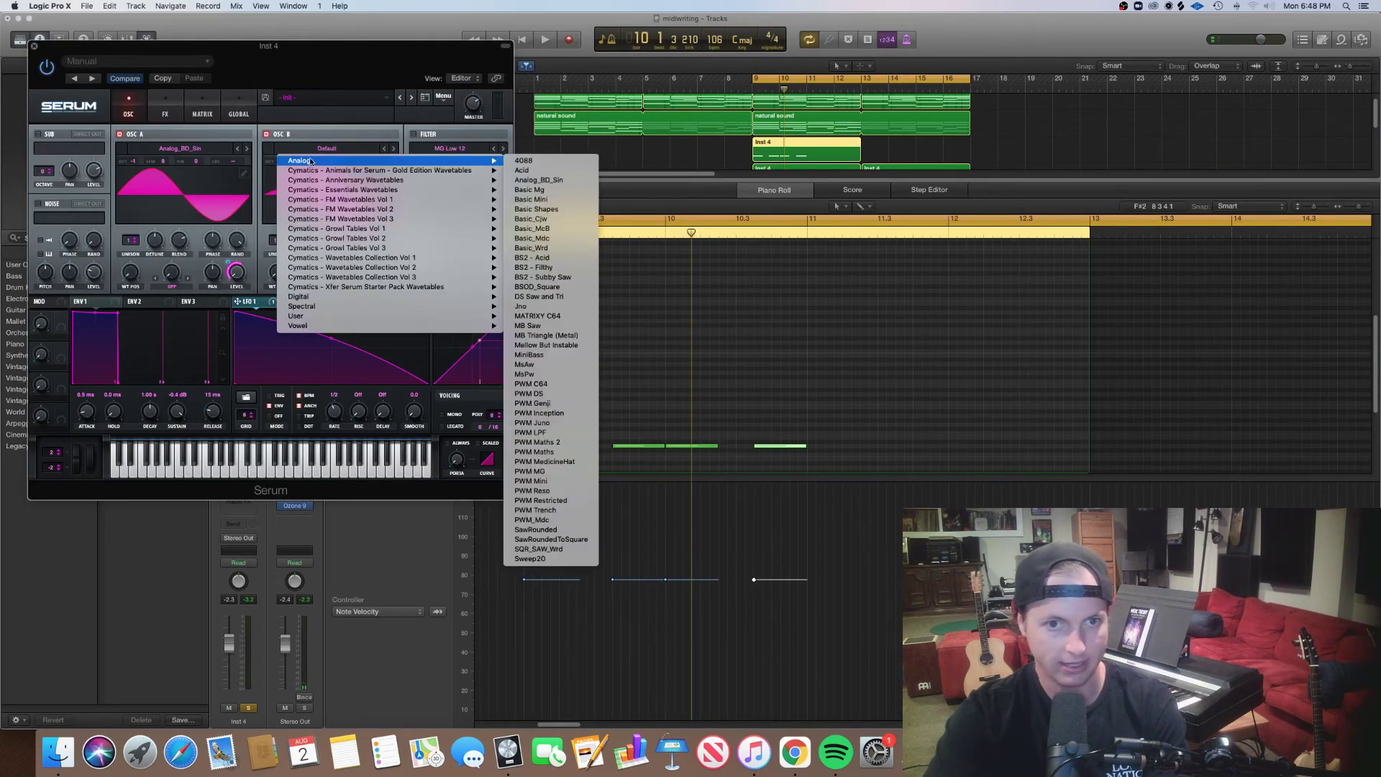
left_click(547, 180)
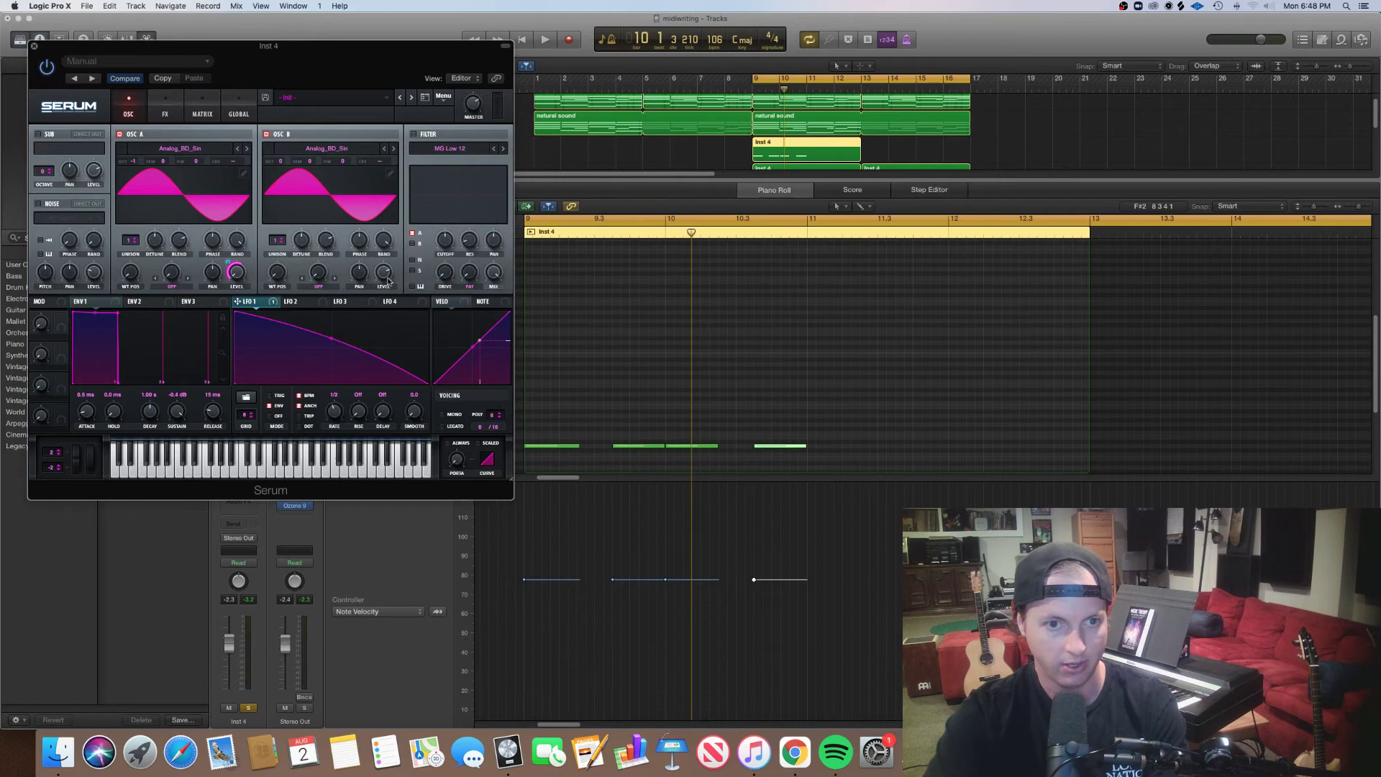
Assign LFO 1 to oscillator B's level during playback and close Serum.
key("space")
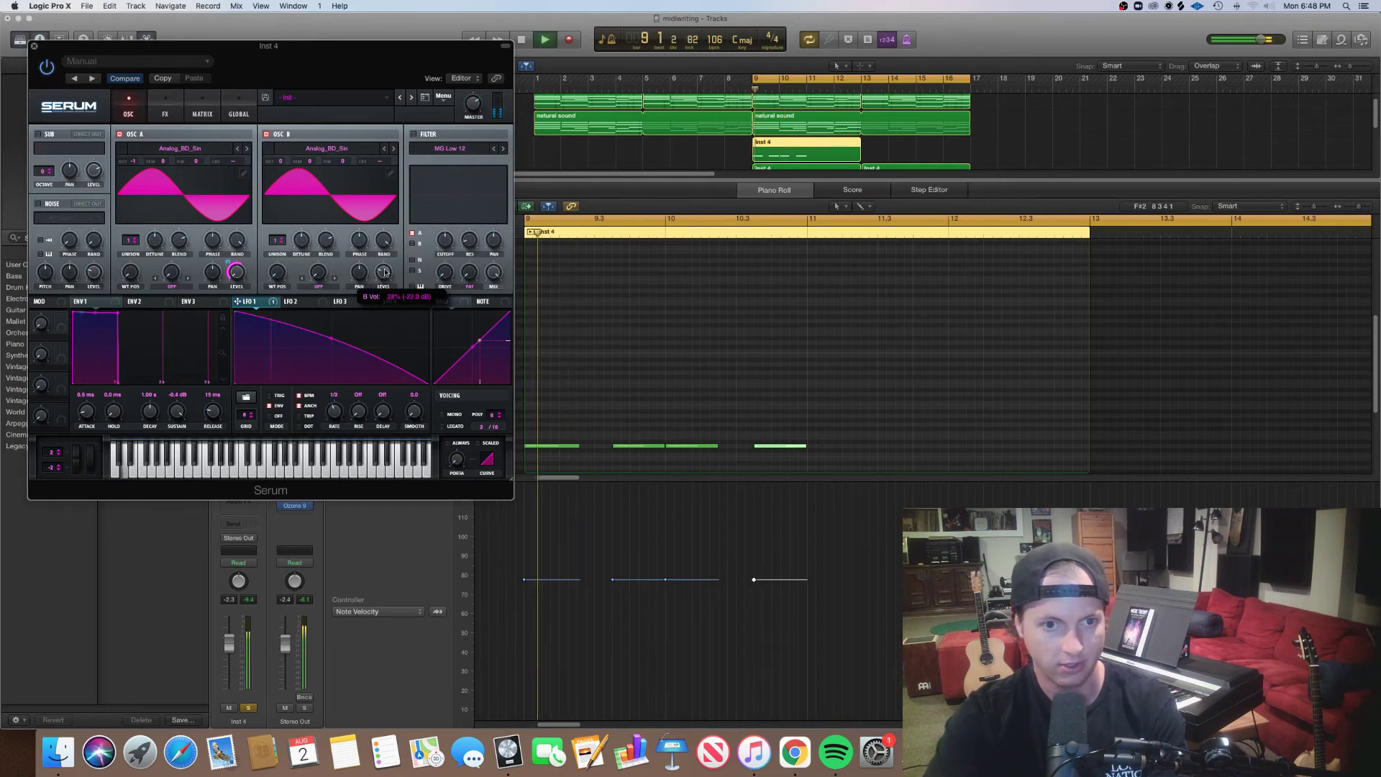
left_click_drag(248, 301, 373, 274)
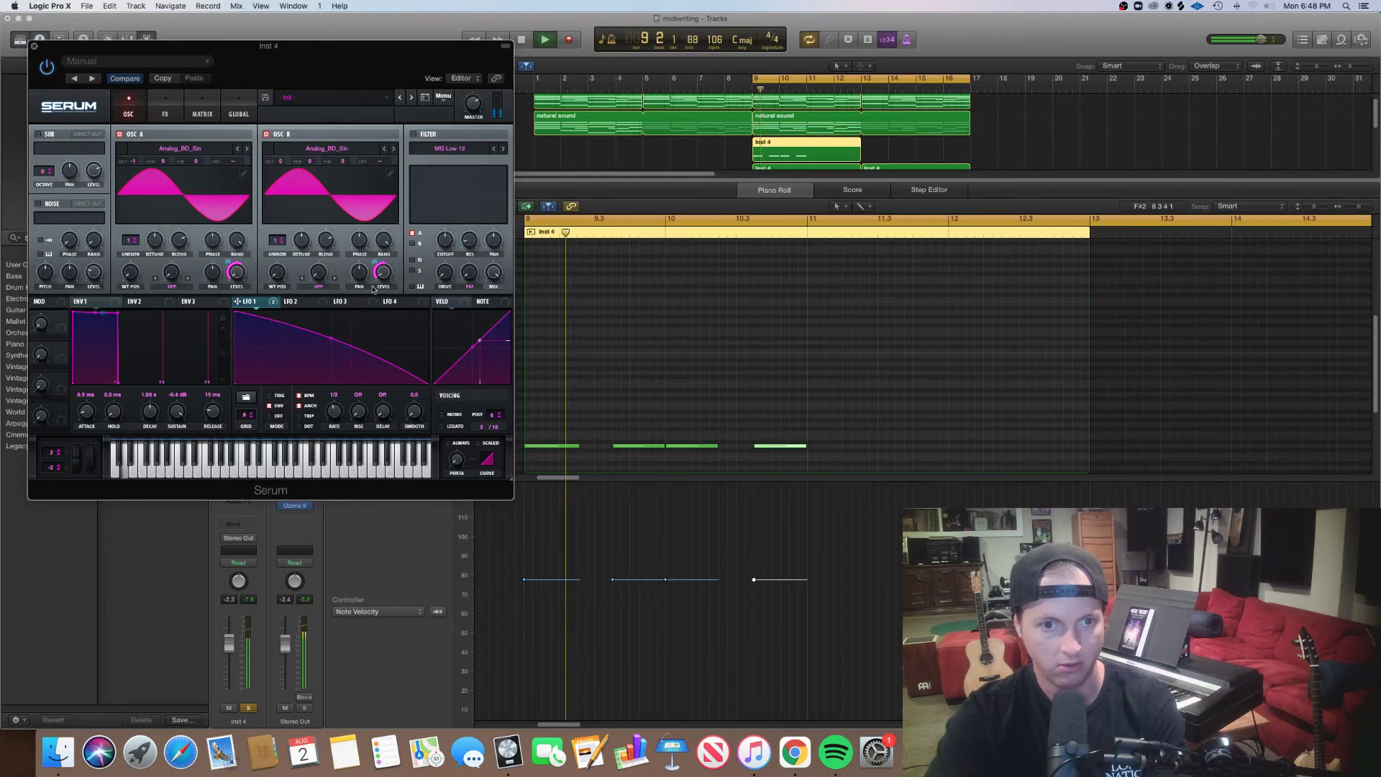
mouse_move(374, 263)
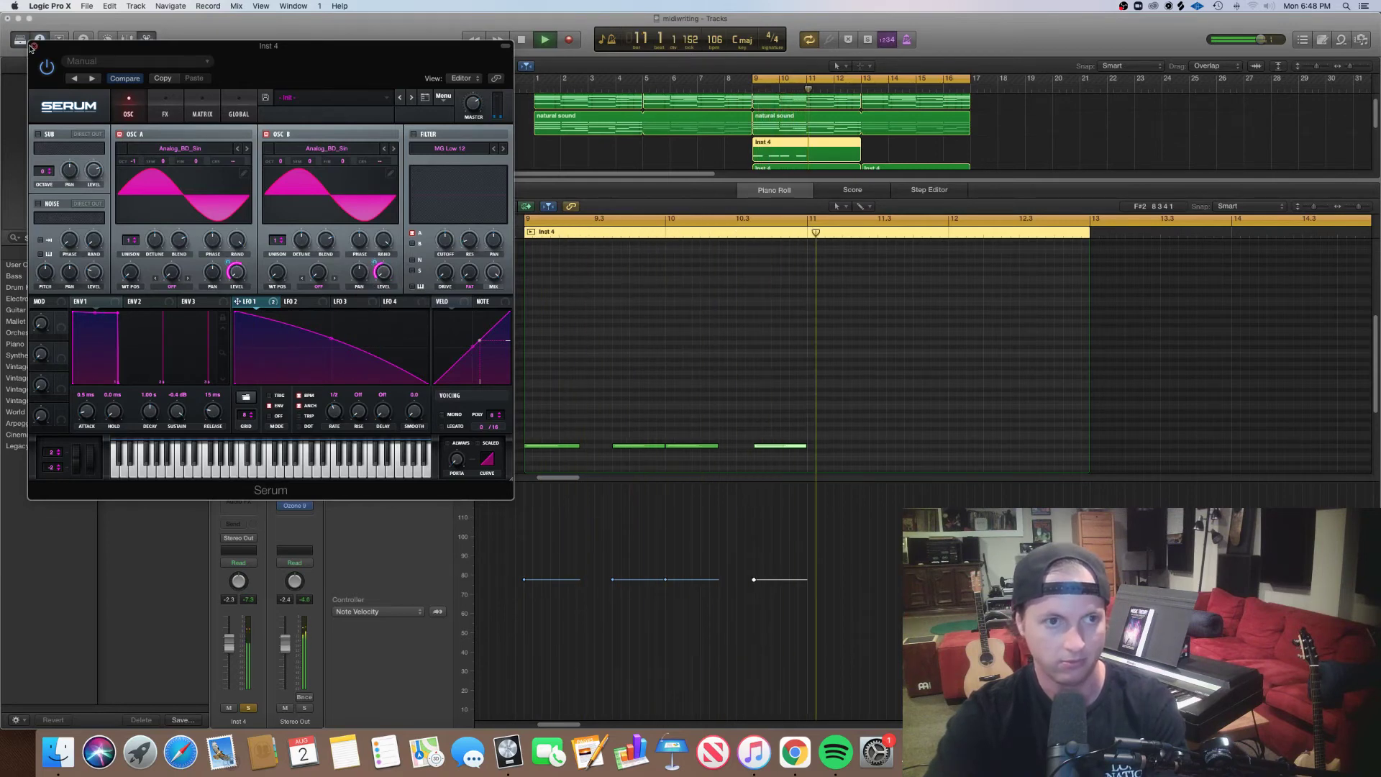
key("super+w")
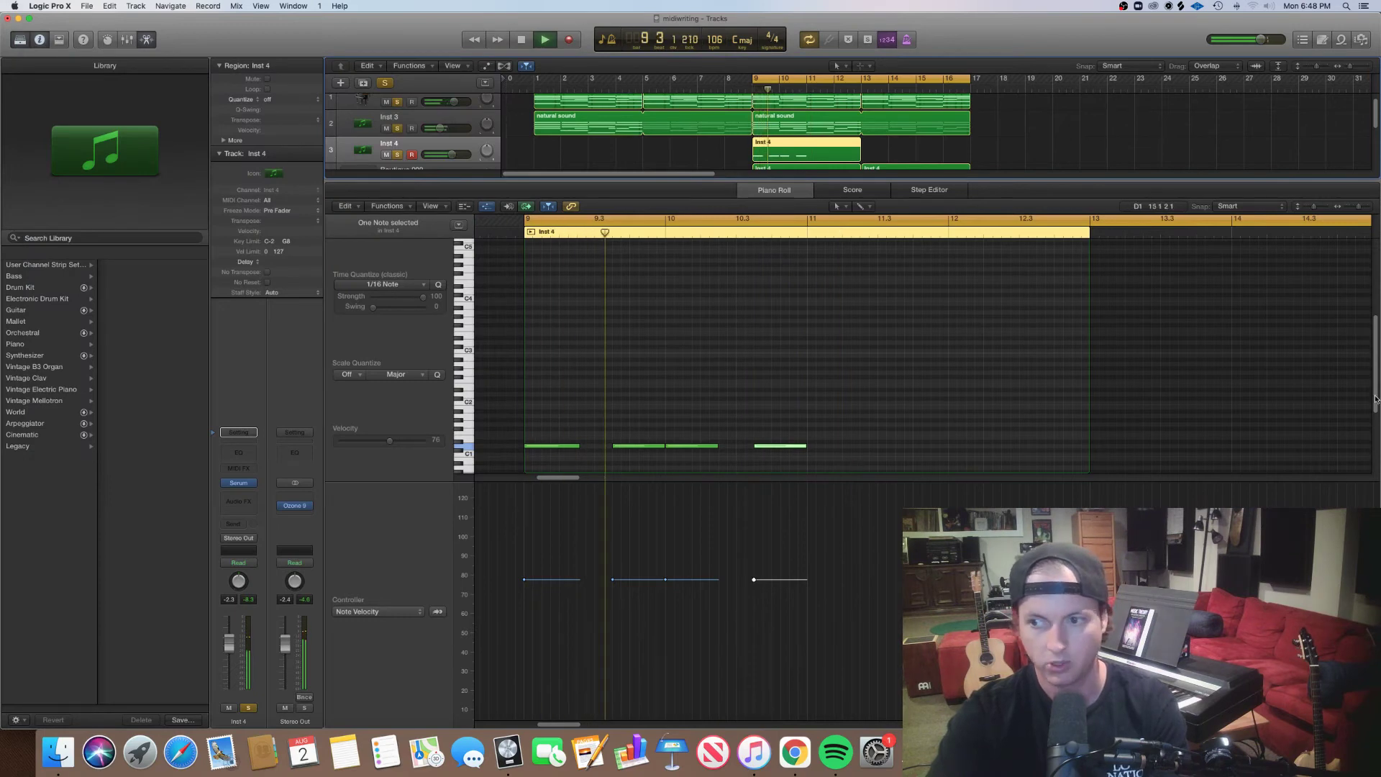
Repeat the two-bar D1 bass pattern across bars 11 and 12 of the Inst 4 region.
scroll(993, 460, "down", 3)
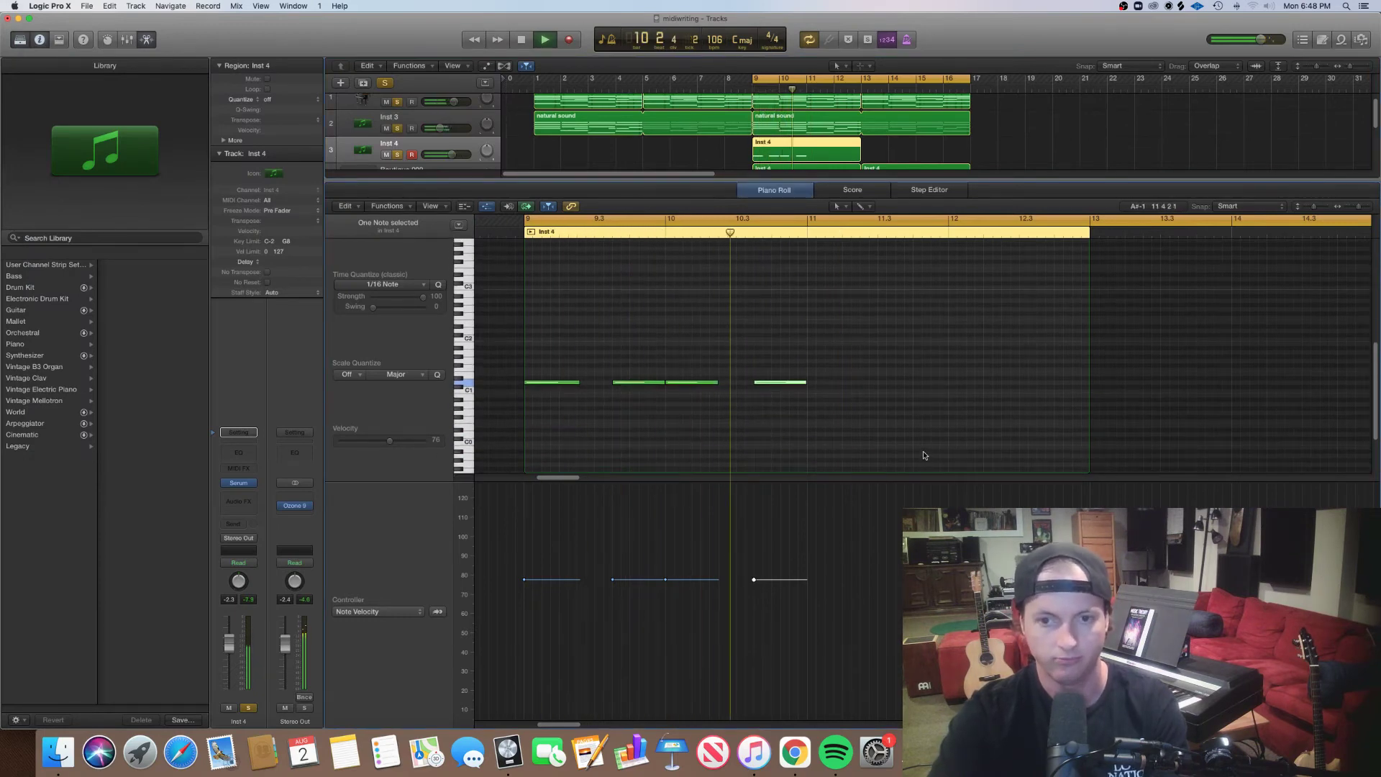
mouse_move(833, 380)
left_mouse_down()
mouse_move(602, 410)
mouse_move(545, 388)
mouse_move(842, 387)
left_mouse_up()
left_click(1008, 390)
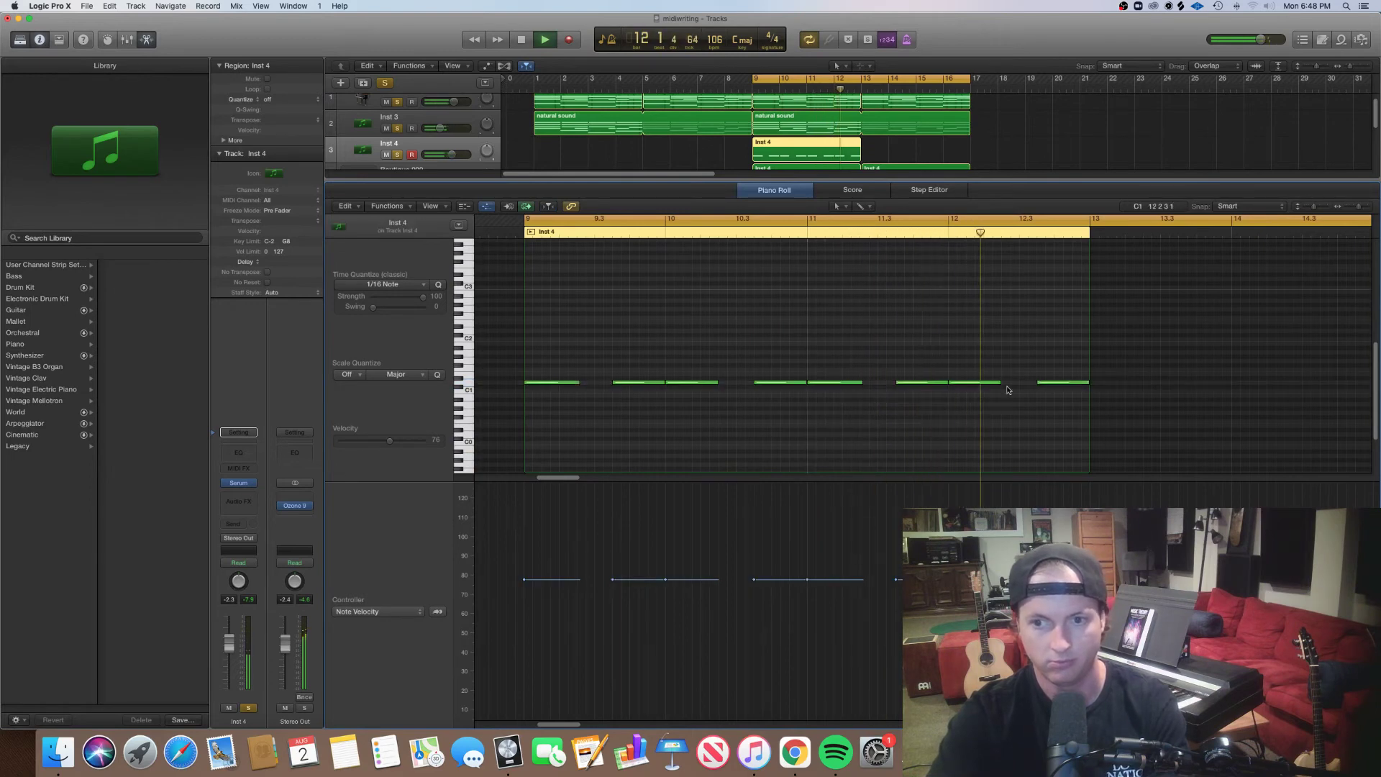
Replace the two bass notes in bar 12 with four half-beat notes descending D1, C#1, C1 and B0 on the off-beats.
left_click_drag(983, 374, 1066, 412)
key("Delete")
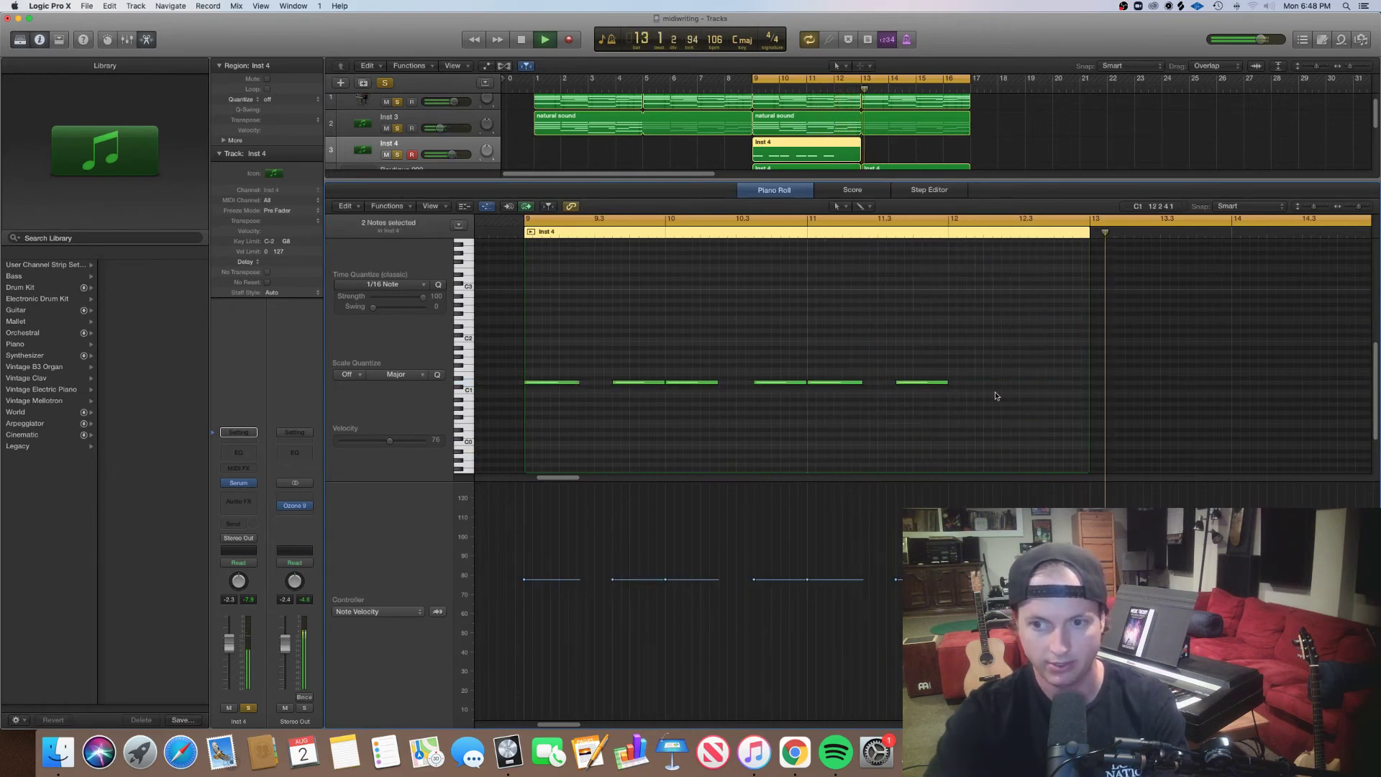
key("space")
mouse_move(985, 382)
left_mouse_down()
mouse_move(984, 404)
mouse_move(984, 383)
mouse_move(1020, 386)
mouse_move(983, 387)
left_mouse_up()
double_click(923, 234)
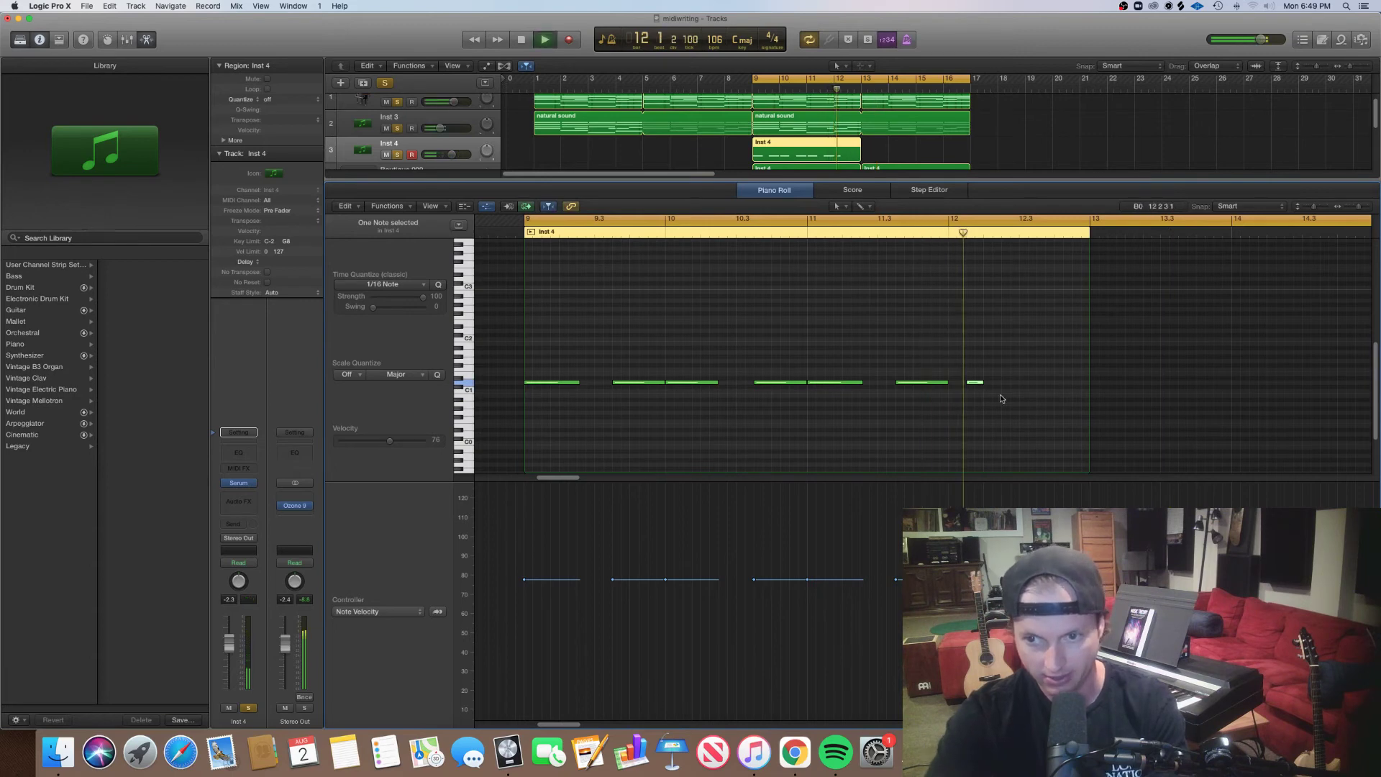
left_click(997, 393, "super")
left_click_drag(1001, 392, 1050, 391)
key("space")
key("space")
left_click(1044, 395)
left_click(1079, 395)
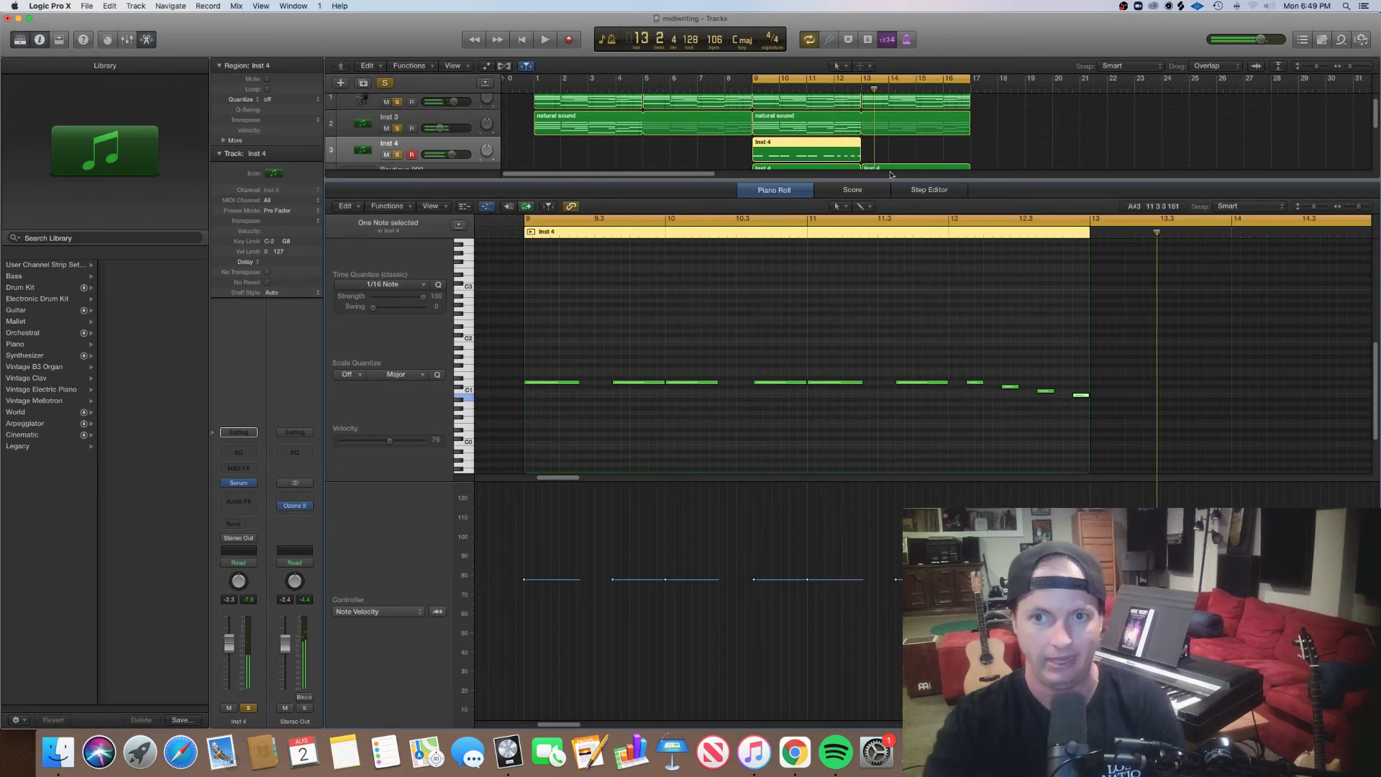
Loop the Inst 4 bass region up to bar 17, then hide the piano roll to show the whole arrangement.
left_click(863, 147)
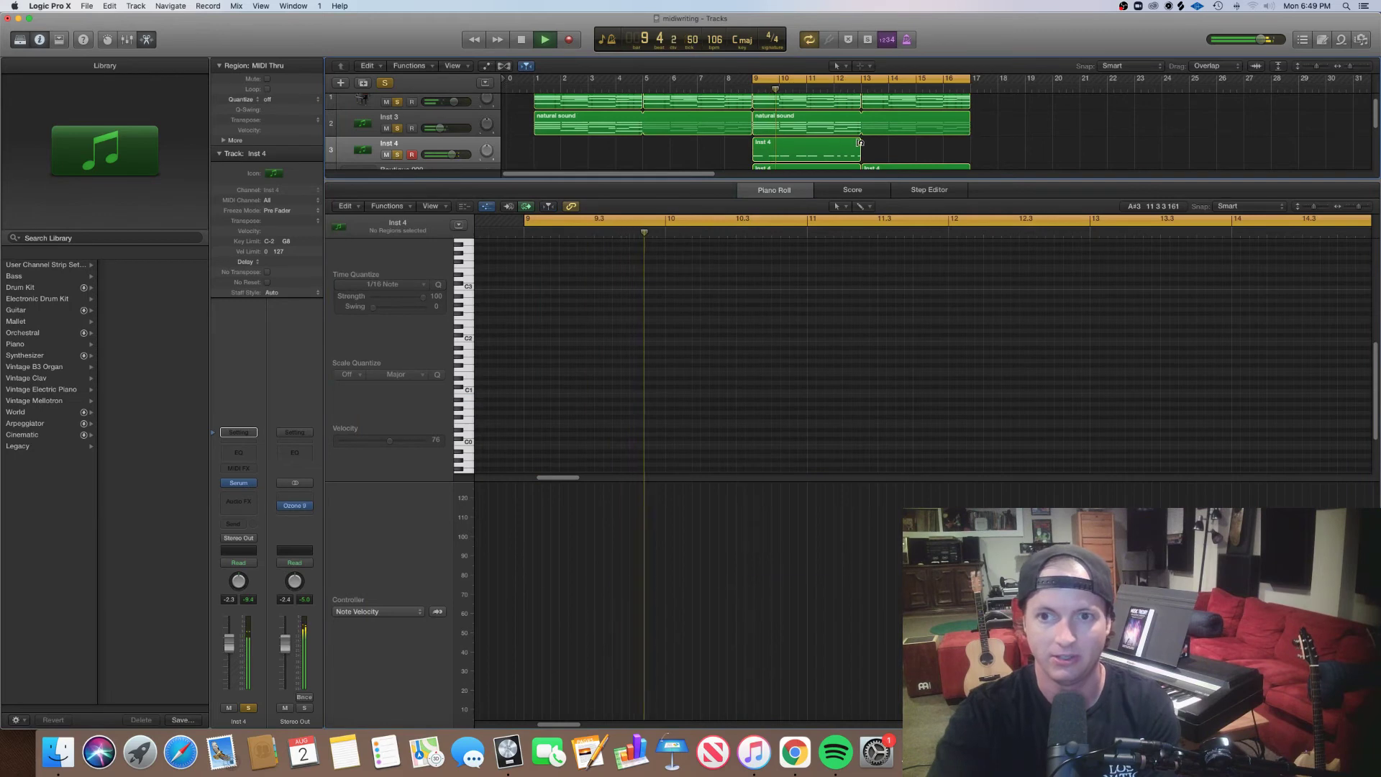
left_click_drag(863, 147, 969, 155)
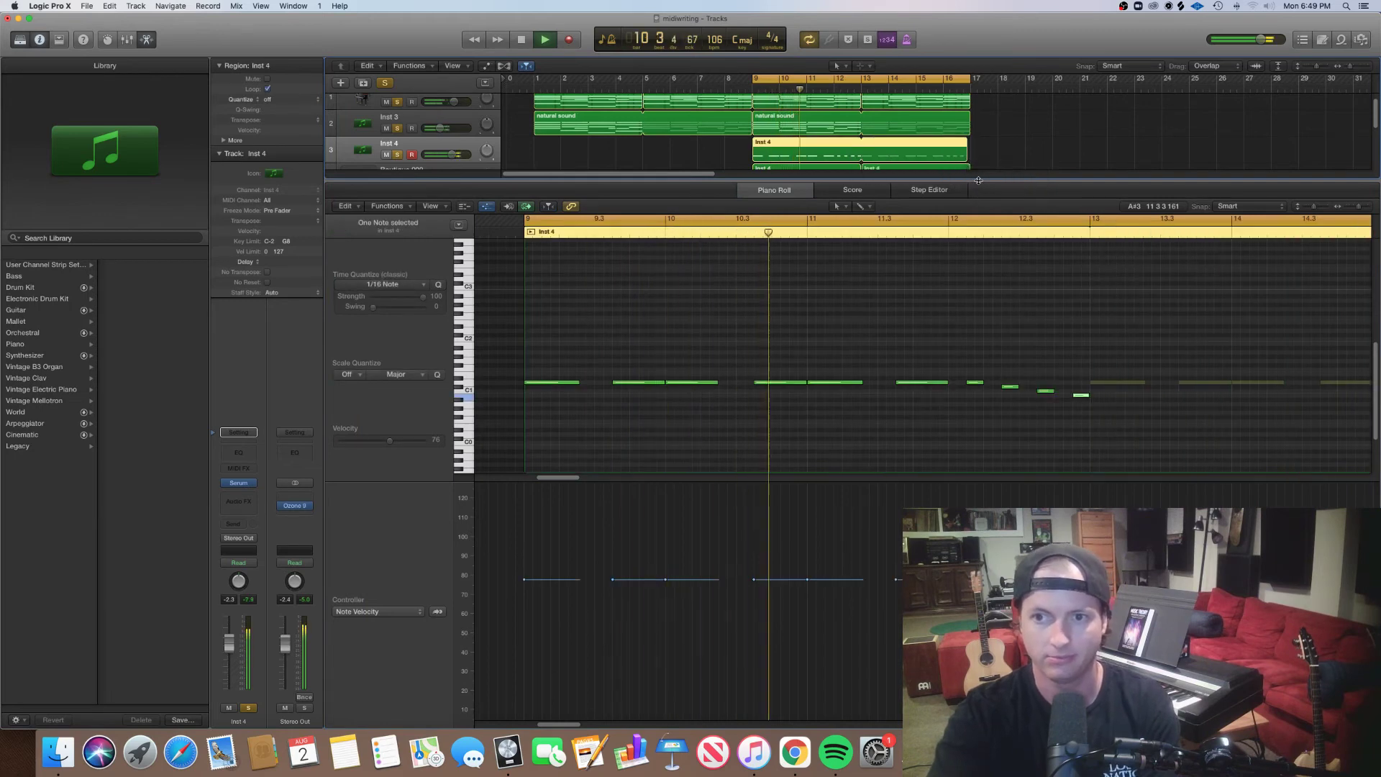
key("p")
key("super+Left")
key("super+Left")
key("super+Left")
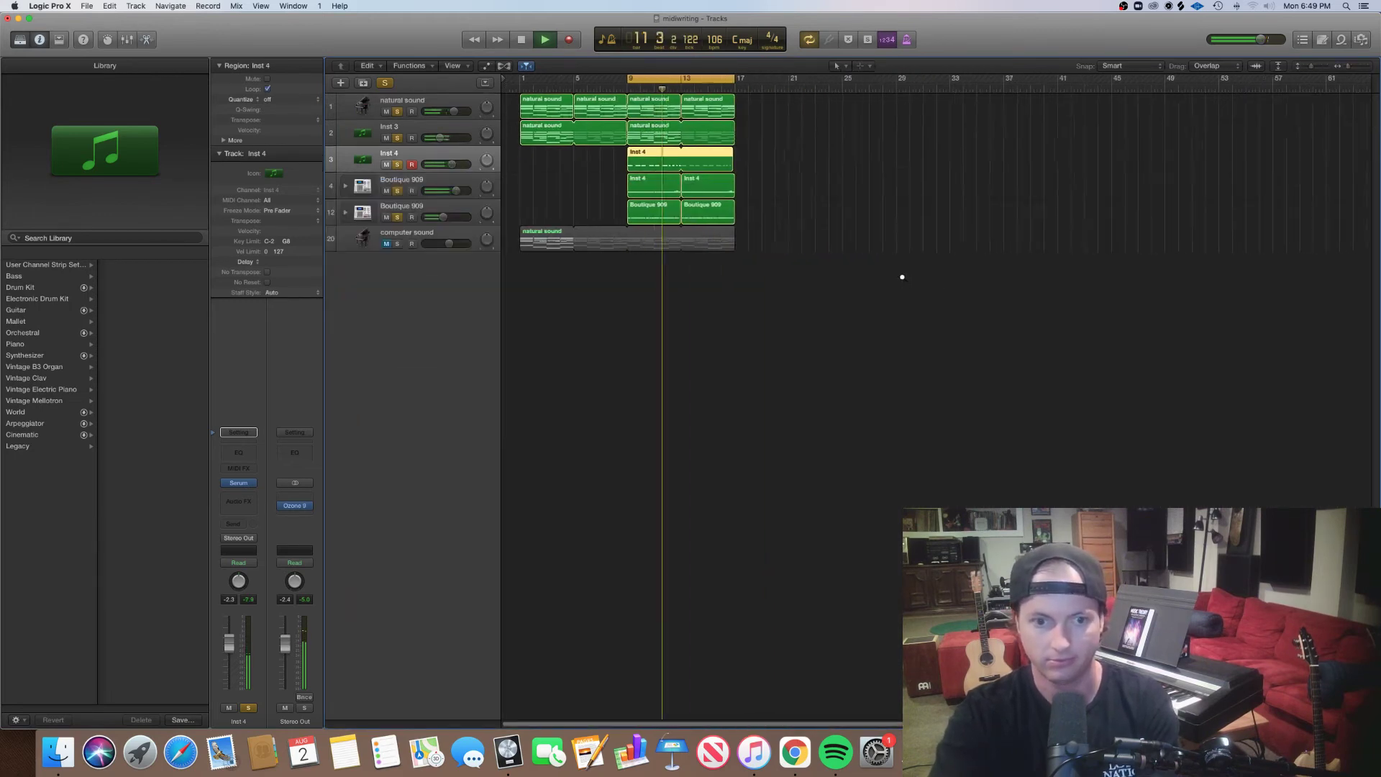
Extend the cycle range back to bar 1 and set the Inst 3 volume to -7.0 dB during playback from the start.
left_click_drag(599, 78, 518, 78)
key("Return")
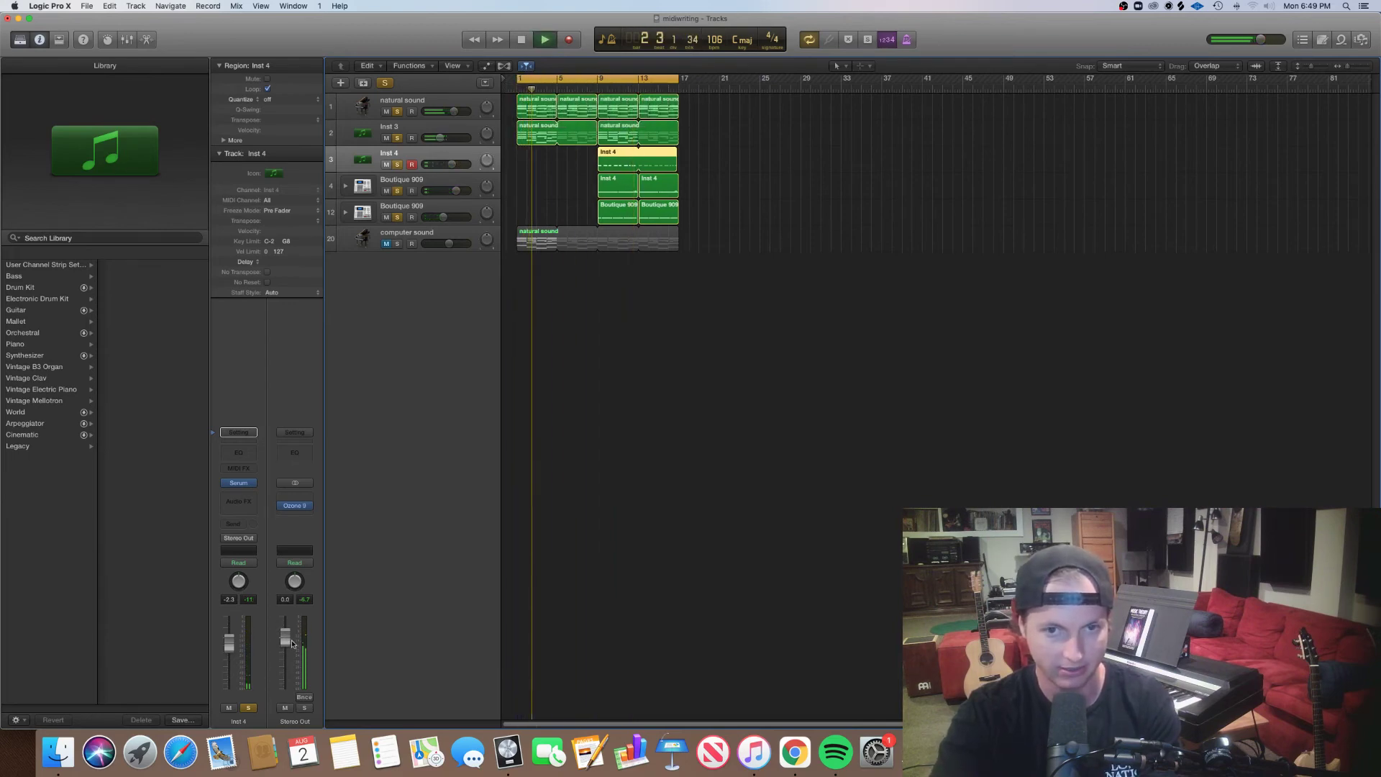
left_click(443, 139)
left_click_drag(444, 139, 448, 141)
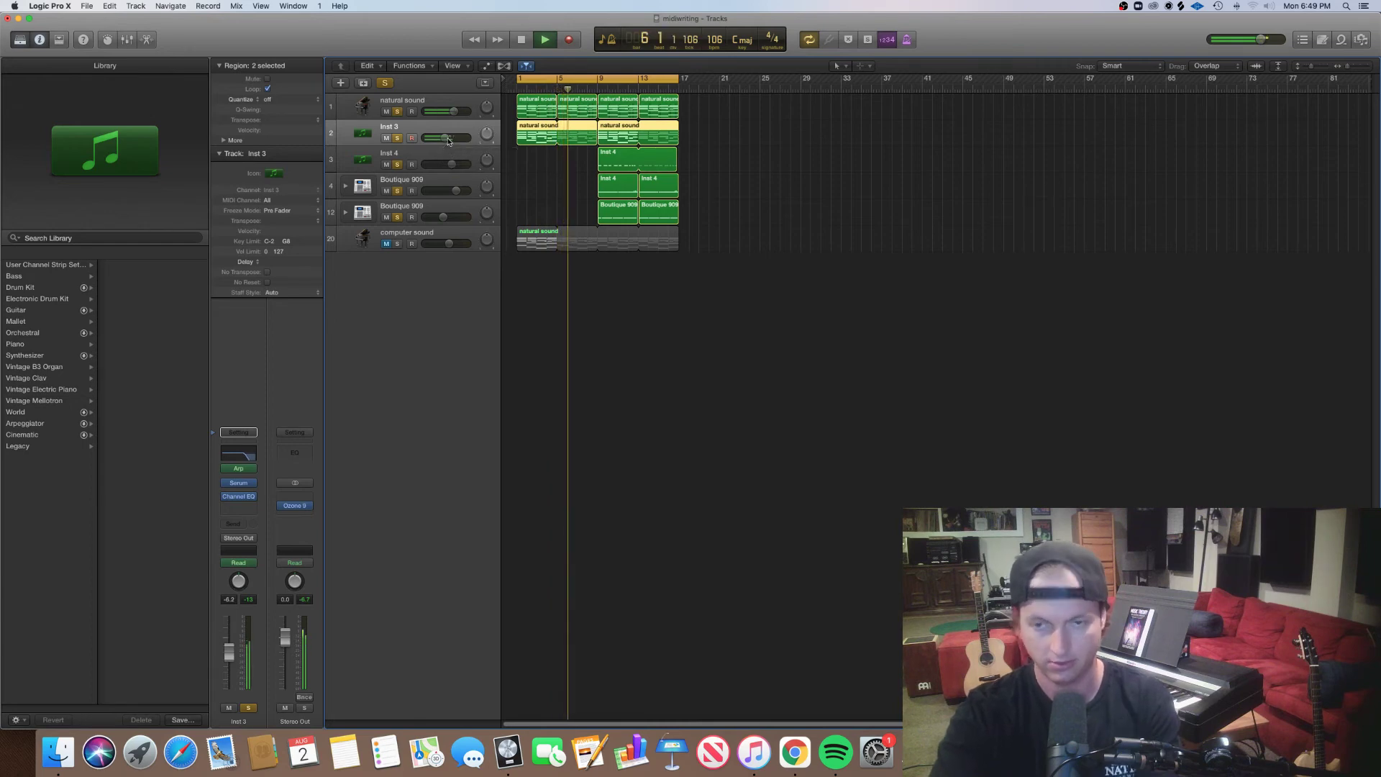
left_click_drag(444, 145, 439, 143)
Set the cycle range to bars 9 through 25 and copy all active tracks' regions from bars 9–16 to bar 17.
left_click_drag(601, 79, 762, 81)
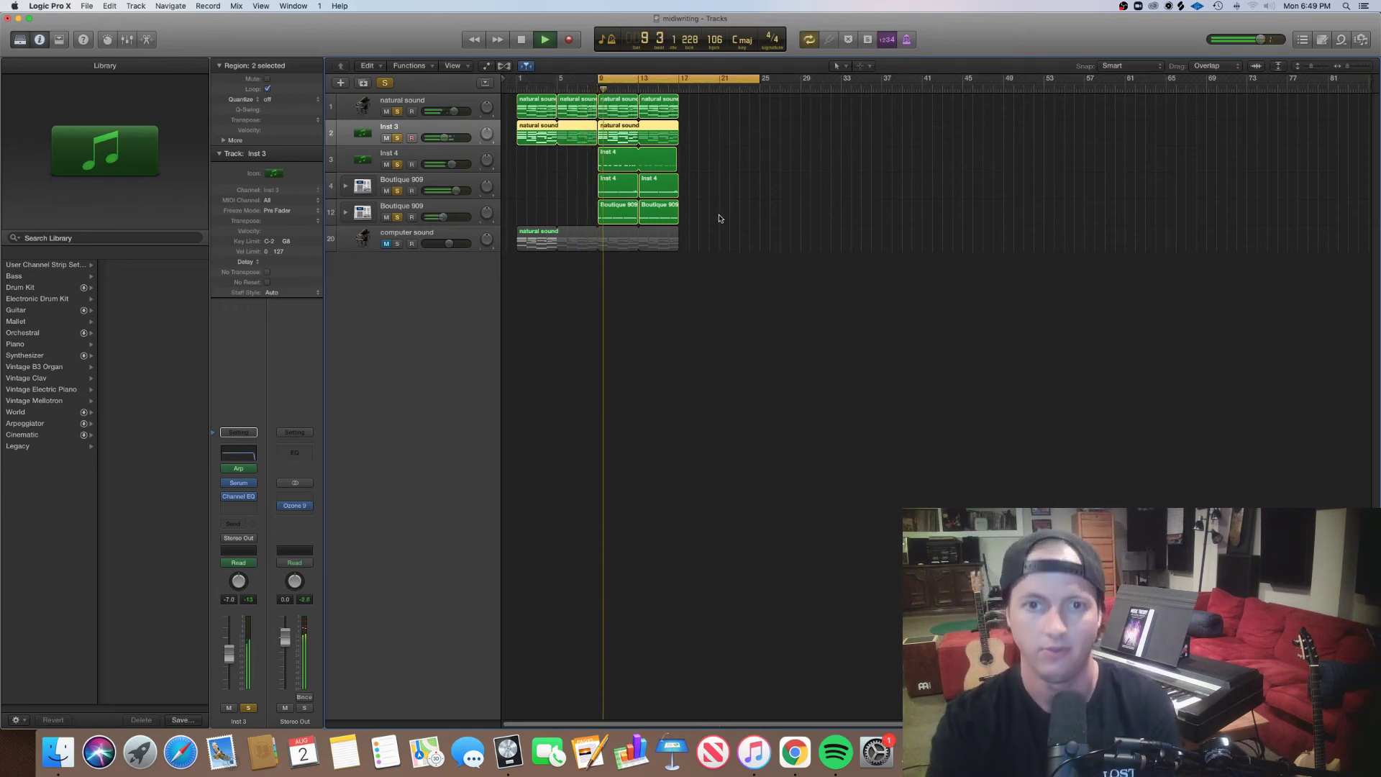
left_click_drag(719, 216, 699, 111)
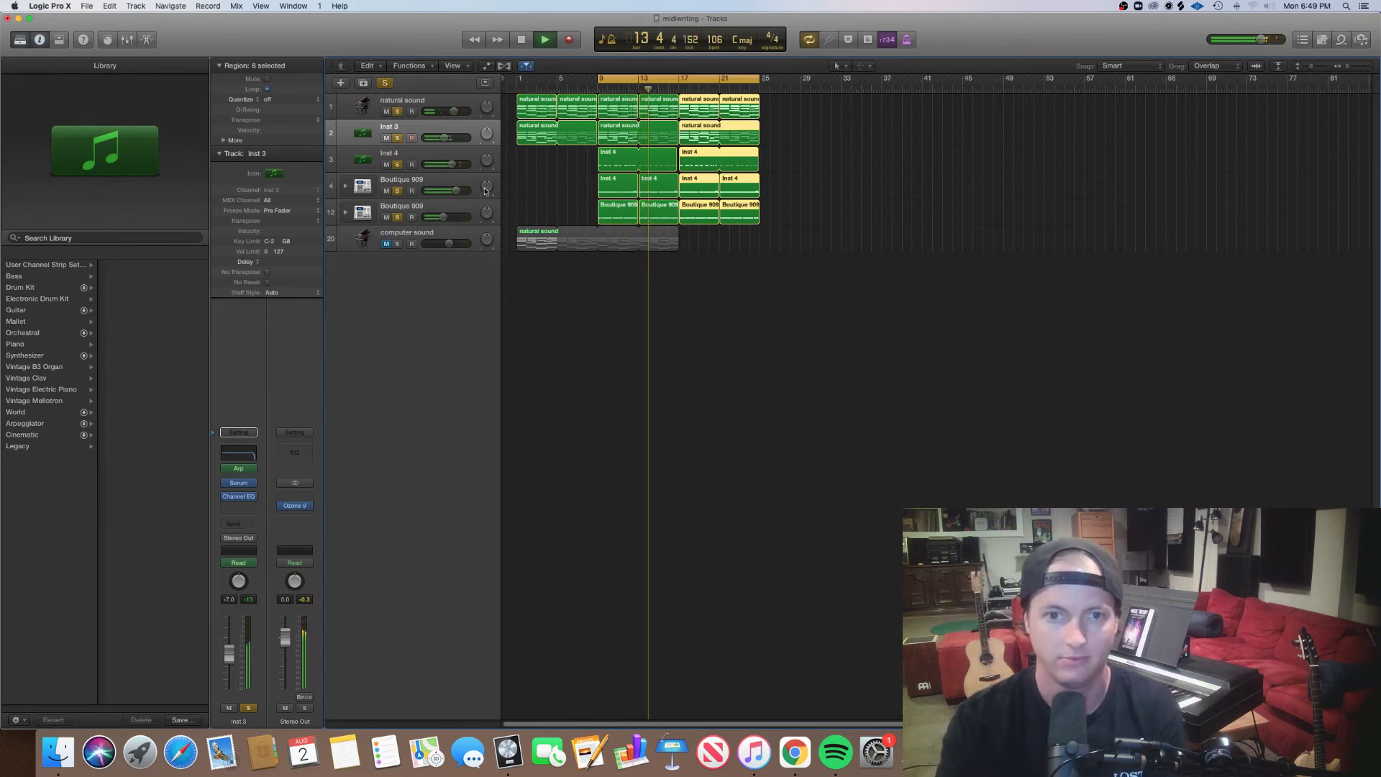
left_click(525, 191)
Show automation and make Inst 3's high cut frequency fall from 20000 Hz in bar 13 to about 2120 Hz at bar 17.
left_click(657, 134)
key("a")
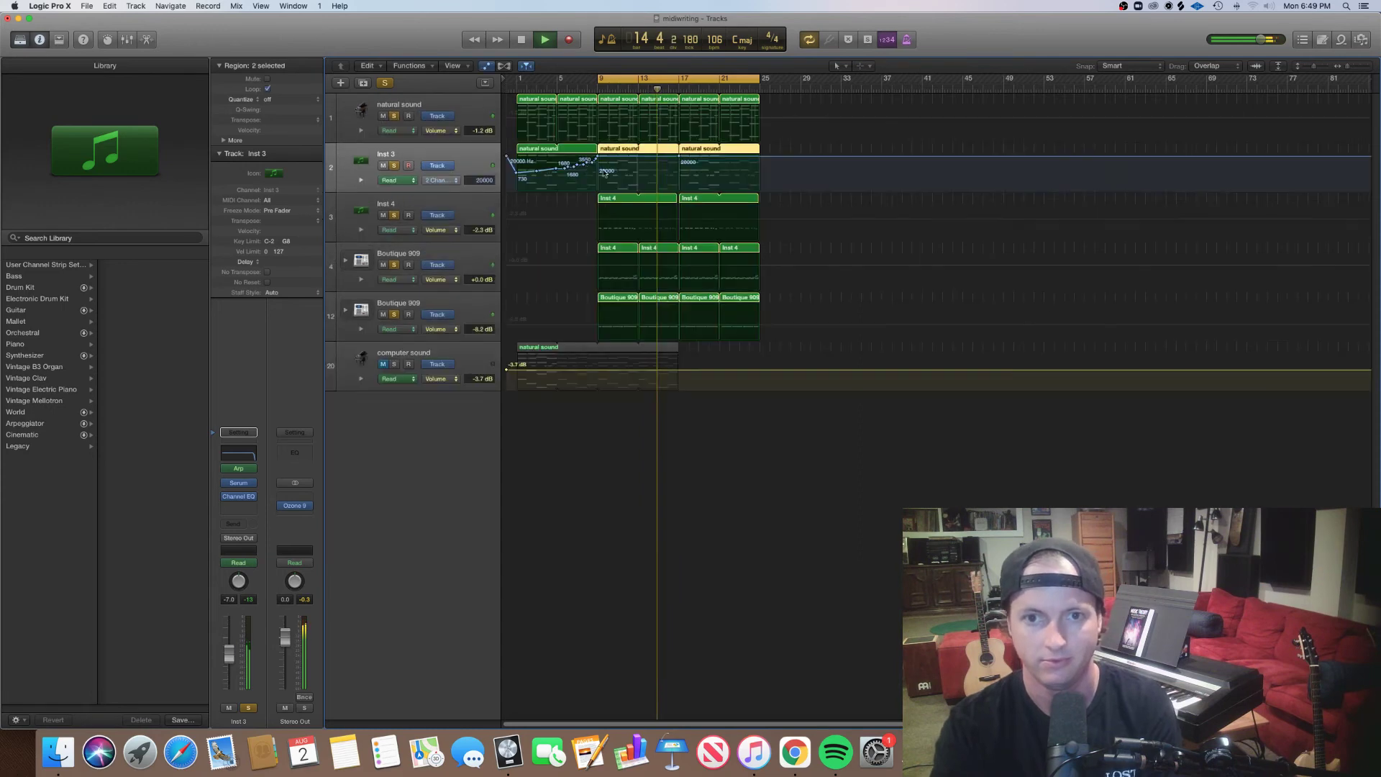
left_click(681, 165)
left_click(681, 164)
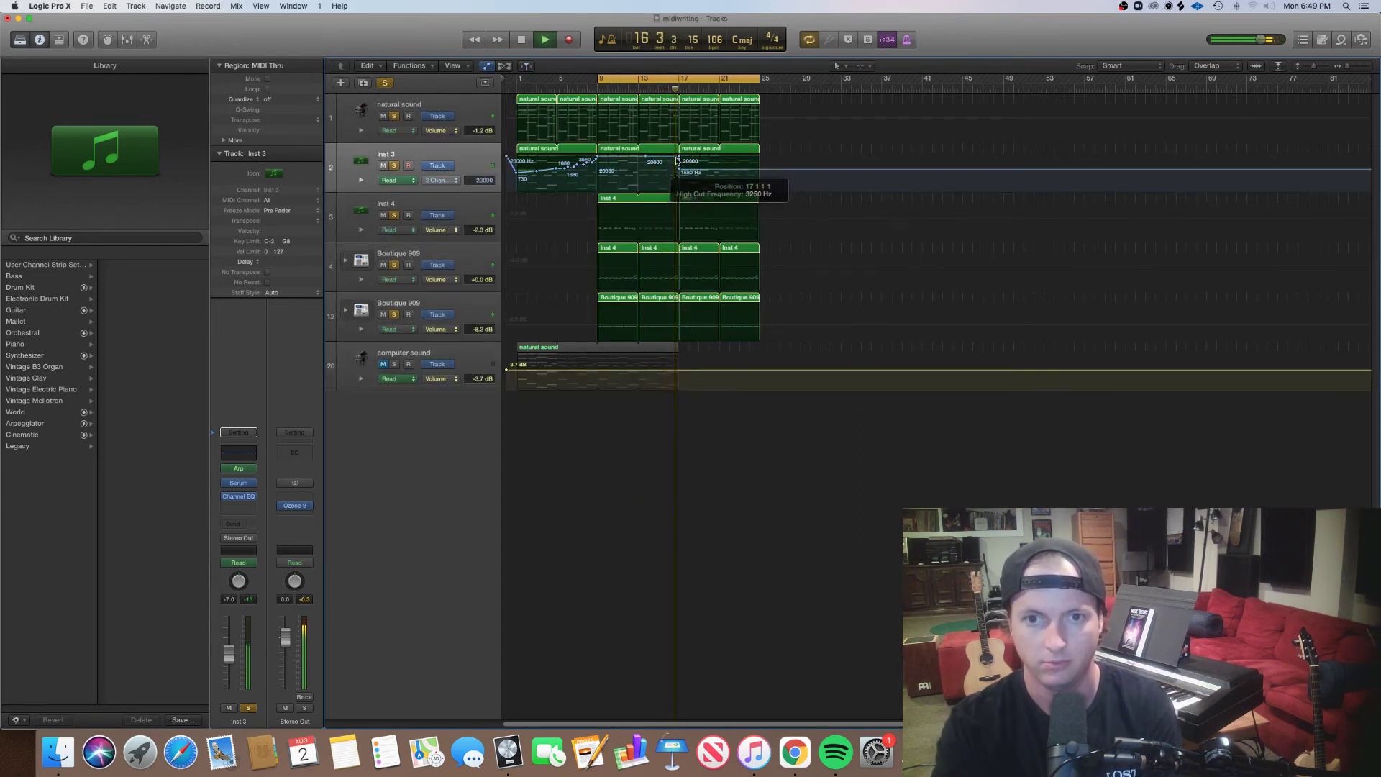
left_click_drag(676, 156, 671, 169)
key("space")
left_click(630, 89)
key("space")
Automate Inst 3's high cut to dip from bar 21 and return to 20000 Hz at bar 25, and lower the bar 17 point.
left_click(724, 156)
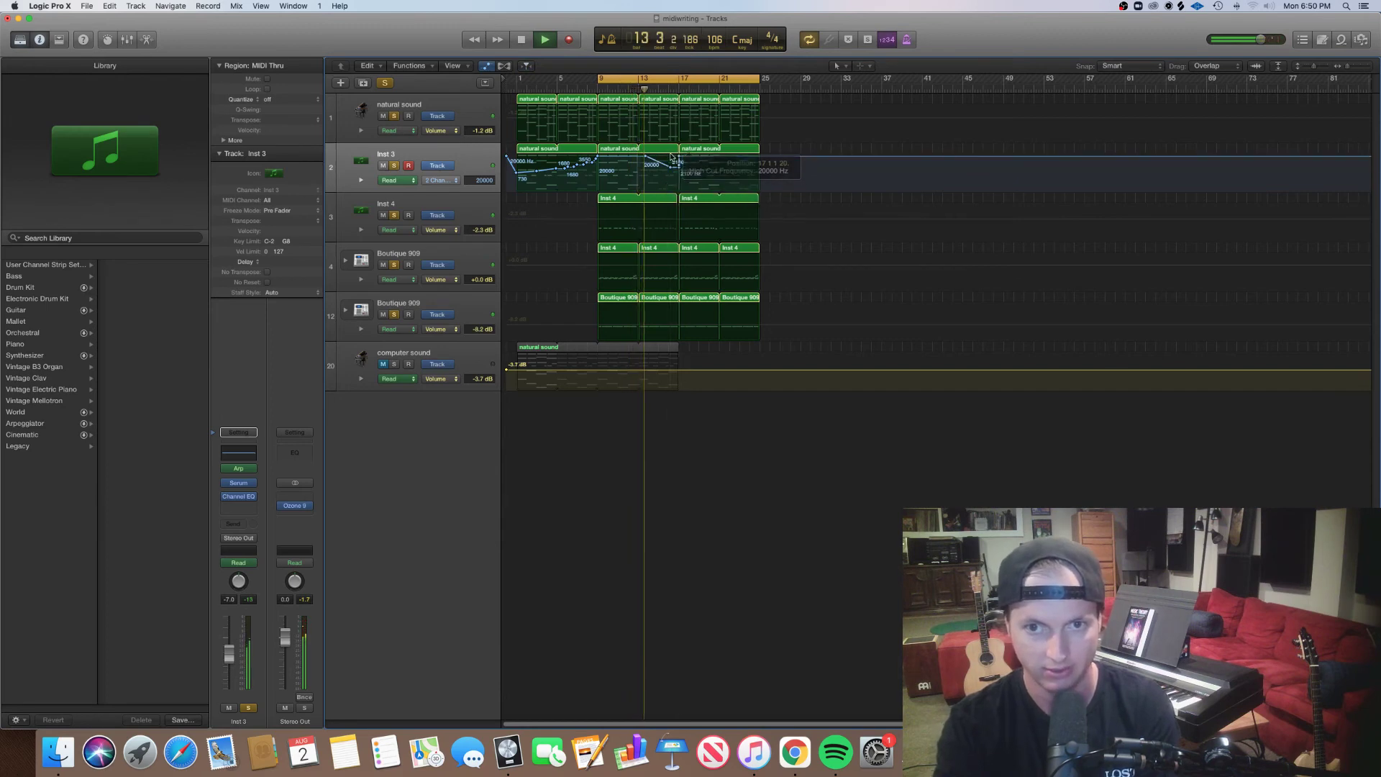
left_click(757, 157)
left_click(754, 157)
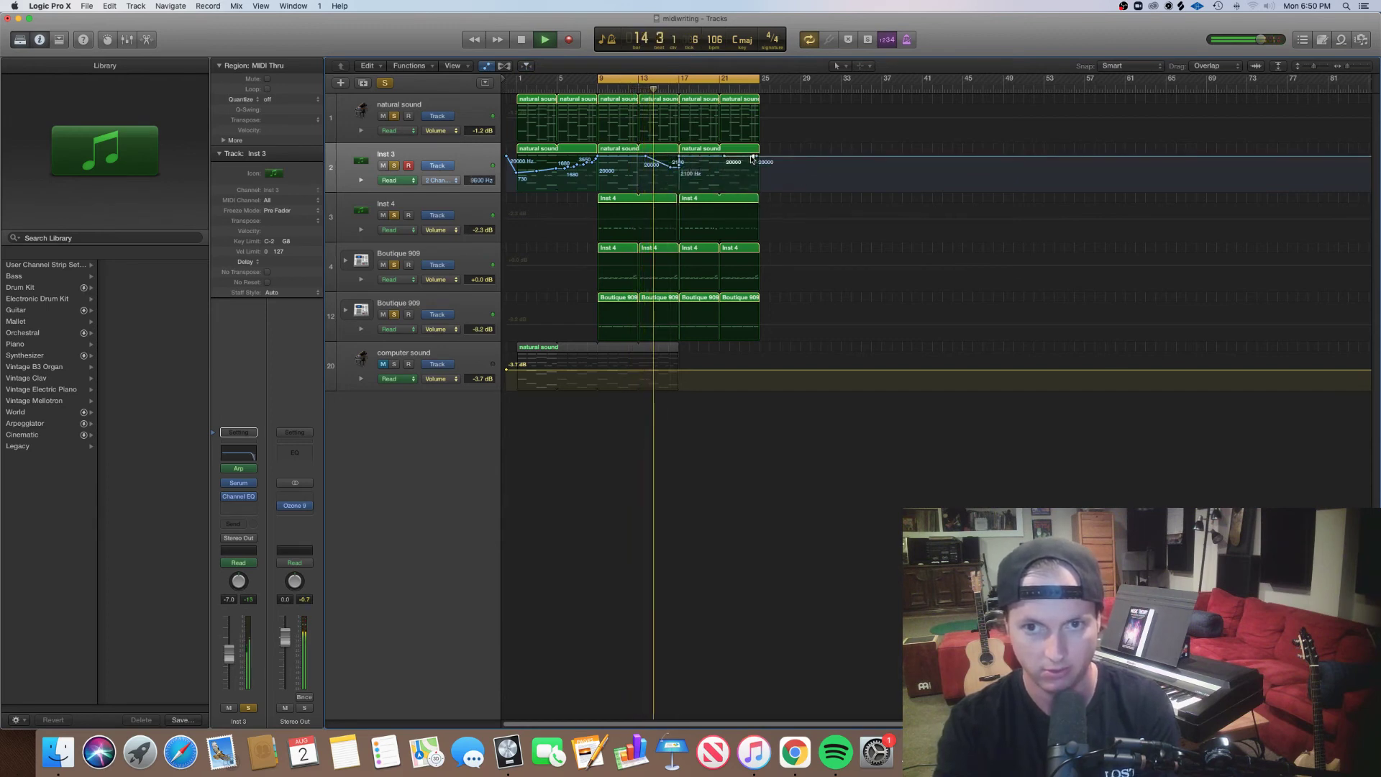
mouse_move(754, 157)
left_mouse_down()
mouse_move(753, 174)
mouse_move(761, 157)
left_mouse_up()
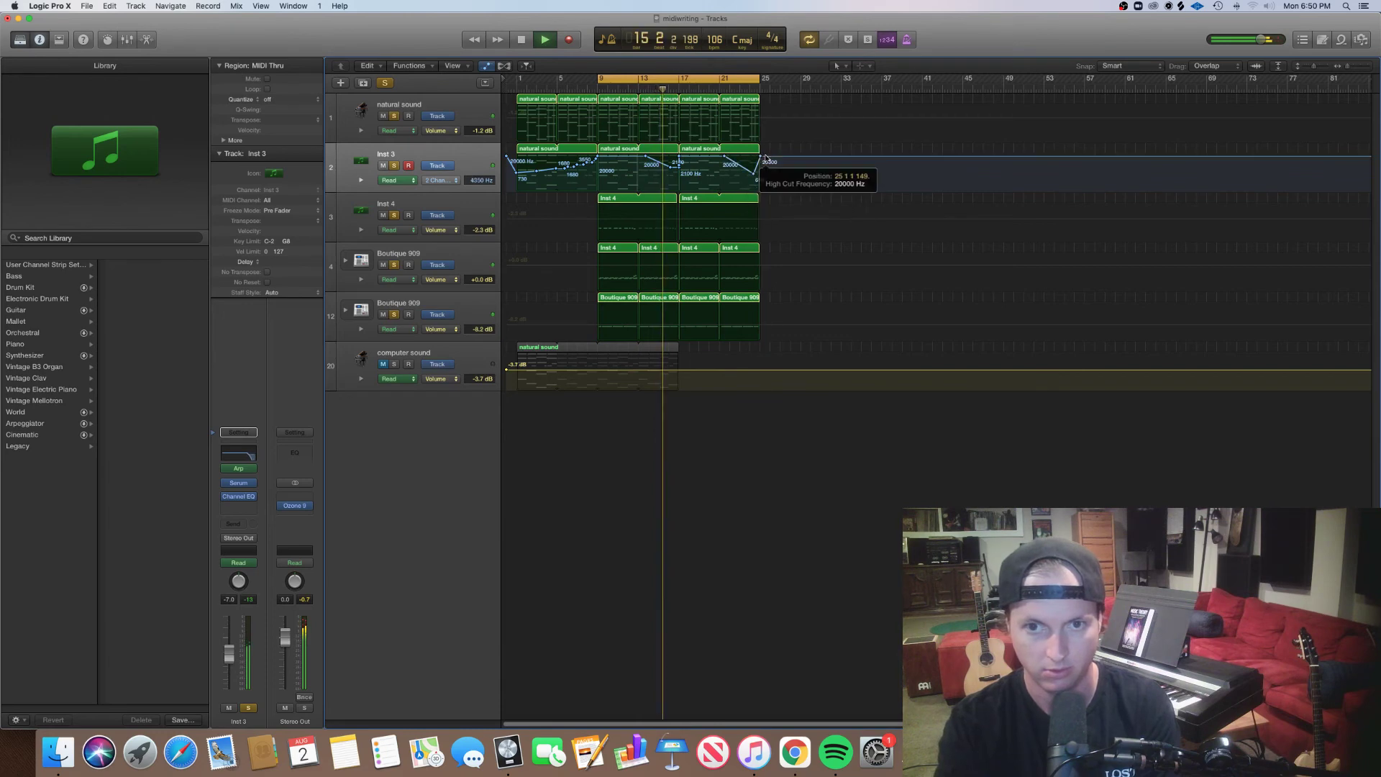
left_click_drag(677, 164, 679, 172)
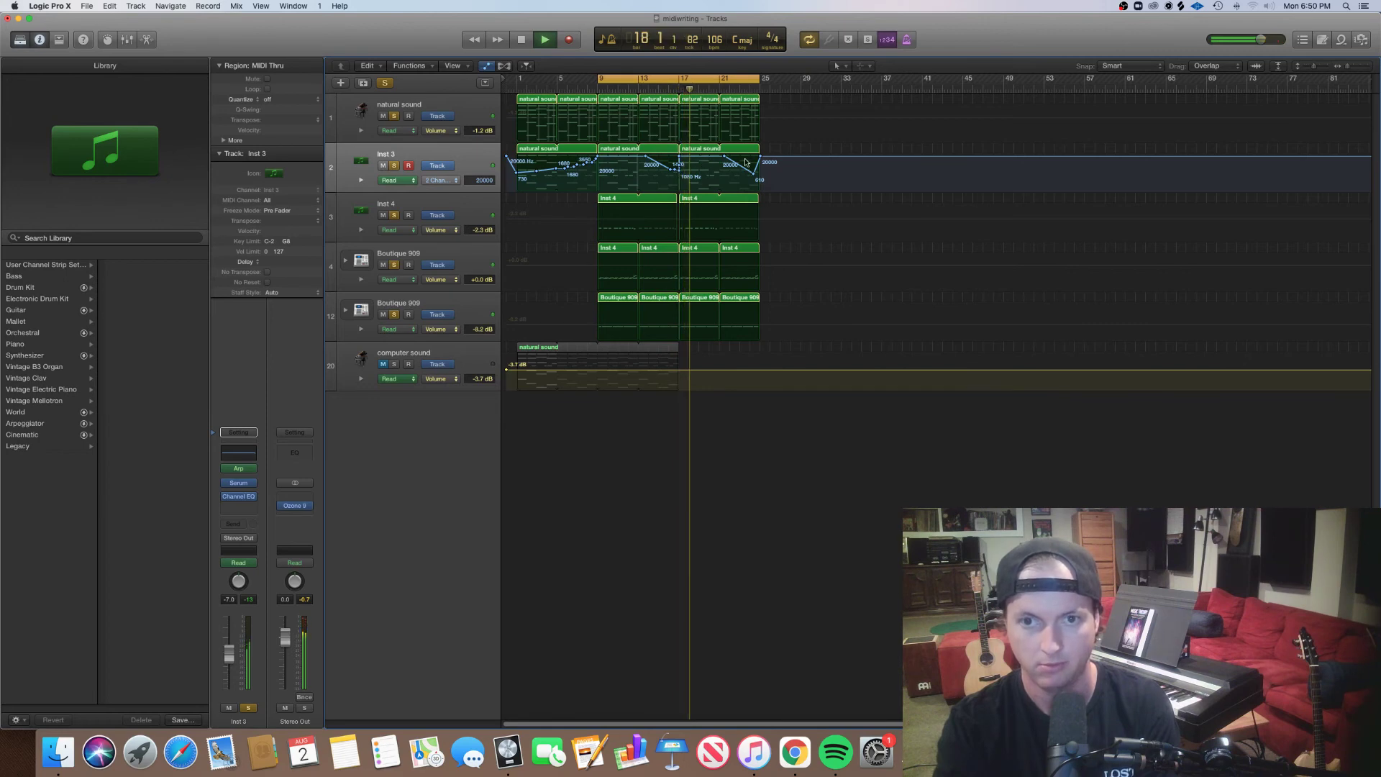
Open the Arpeggiator on Inst 3 and audition the Classic Cycle 02 preset at a 1/8 rate.
left_click(481, 157)
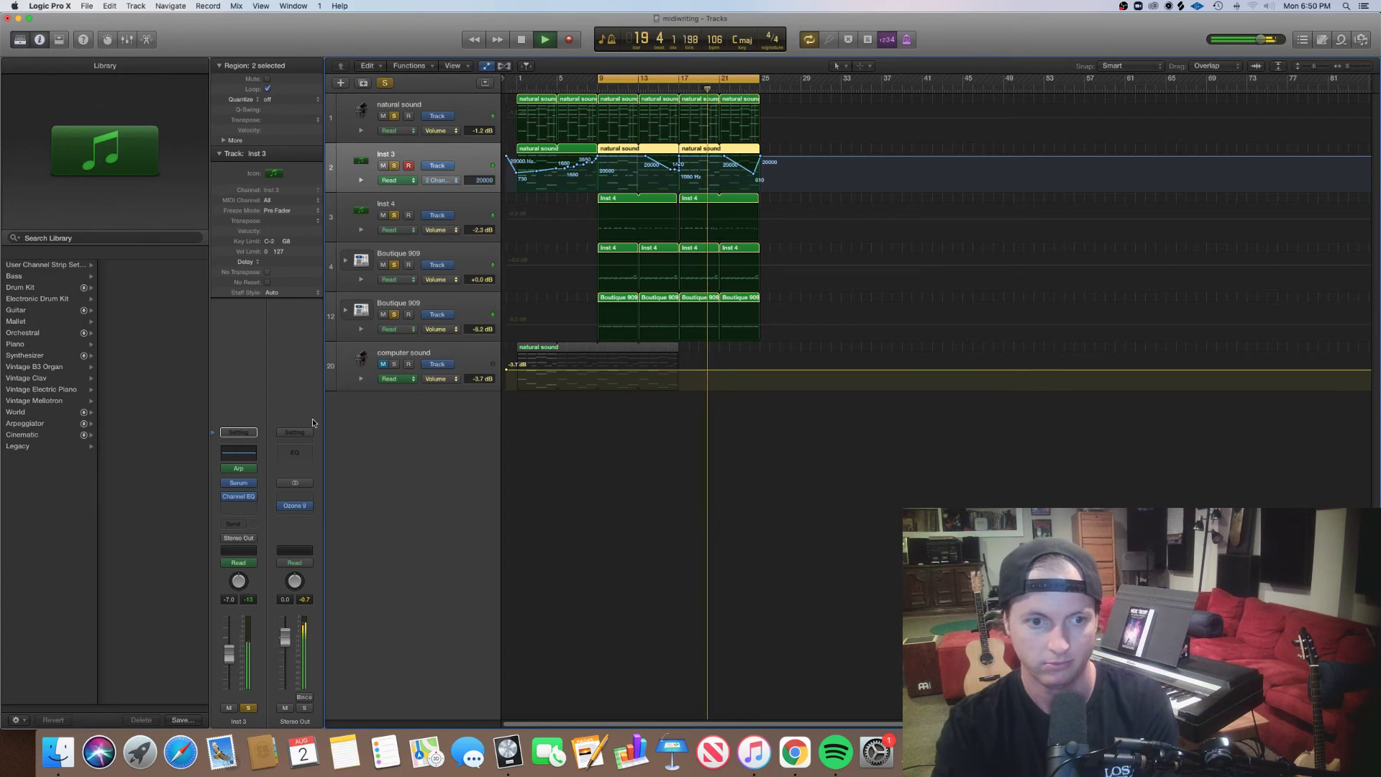
left_click(239, 469)
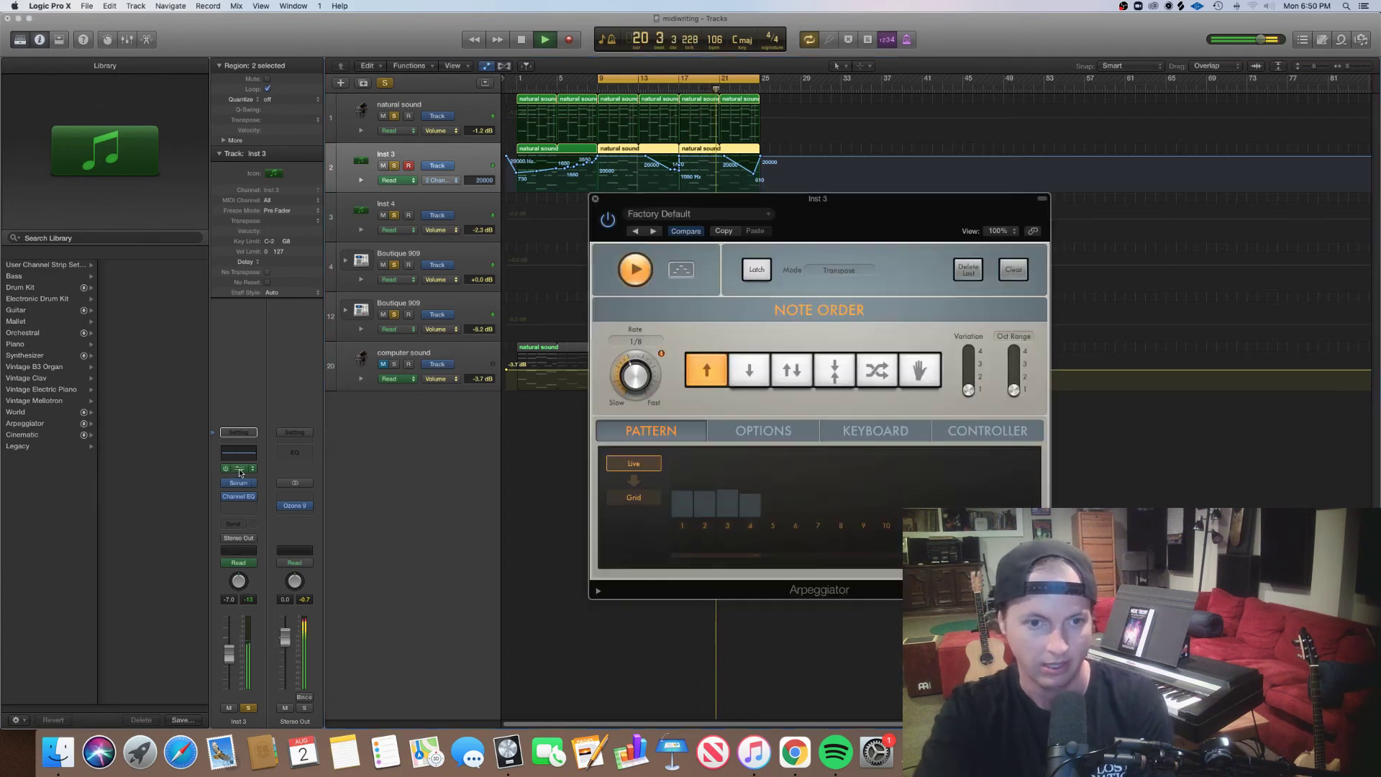
left_click(653, 231)
left_click(653, 231)
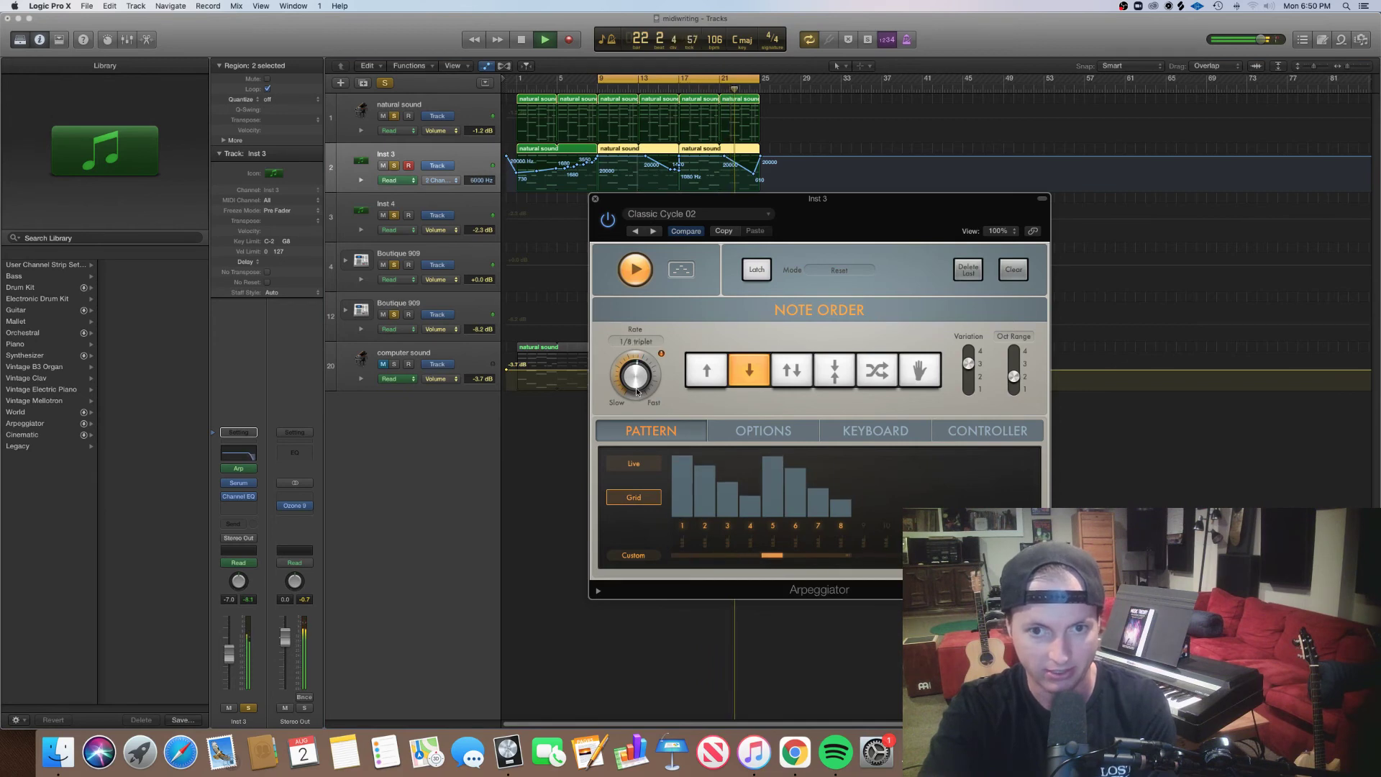
key("space")
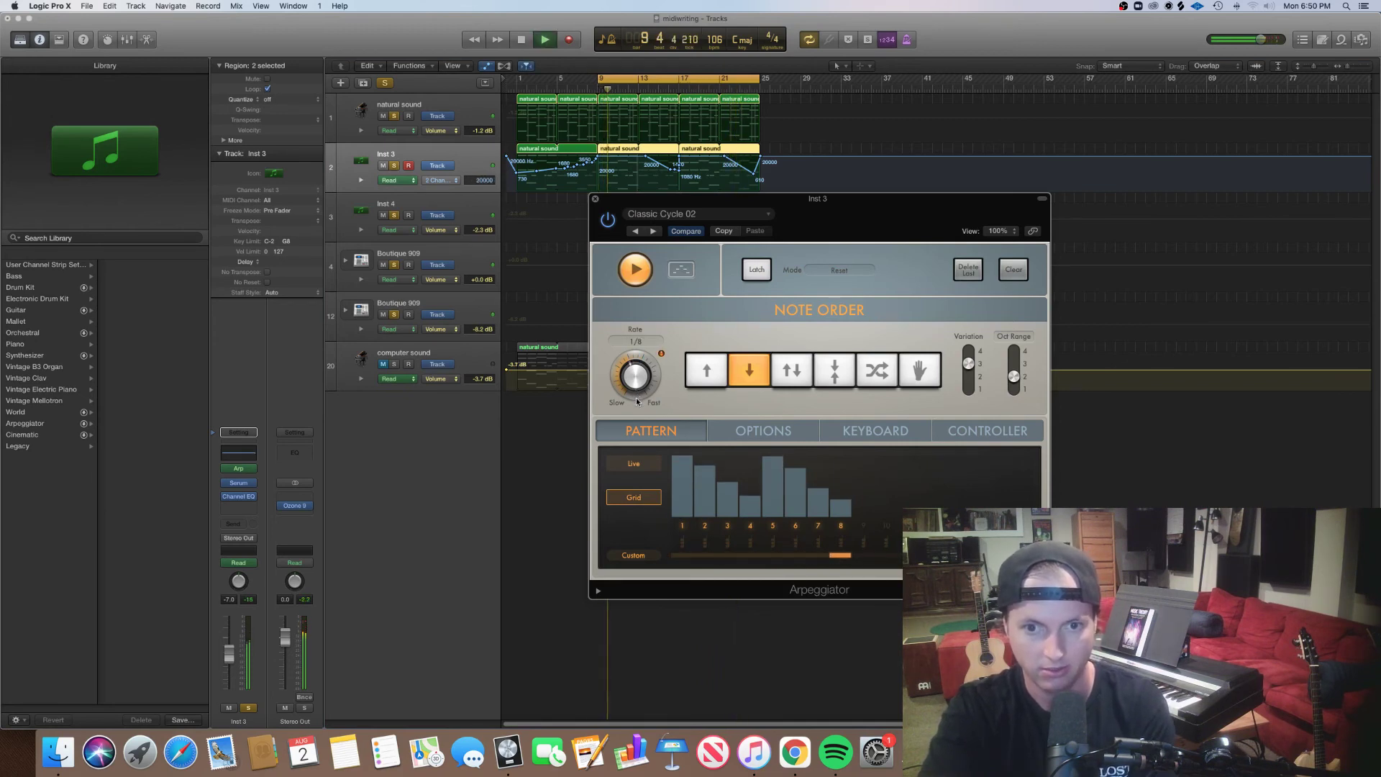
Switch the Arpeggiator to the Chord Cycle 01 preset at a 1/8 rate and replay from bar 9.
left_click(634, 231)
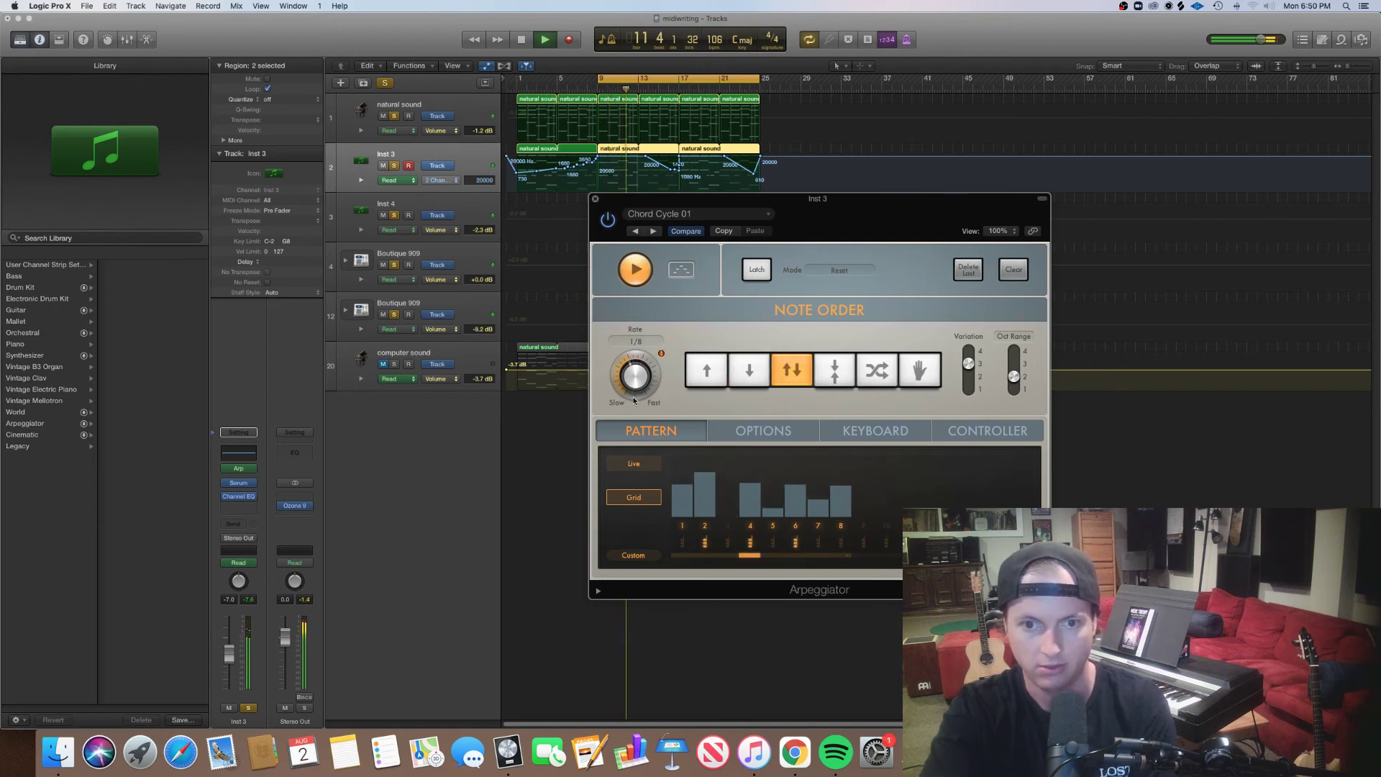
key("space")
key("space")
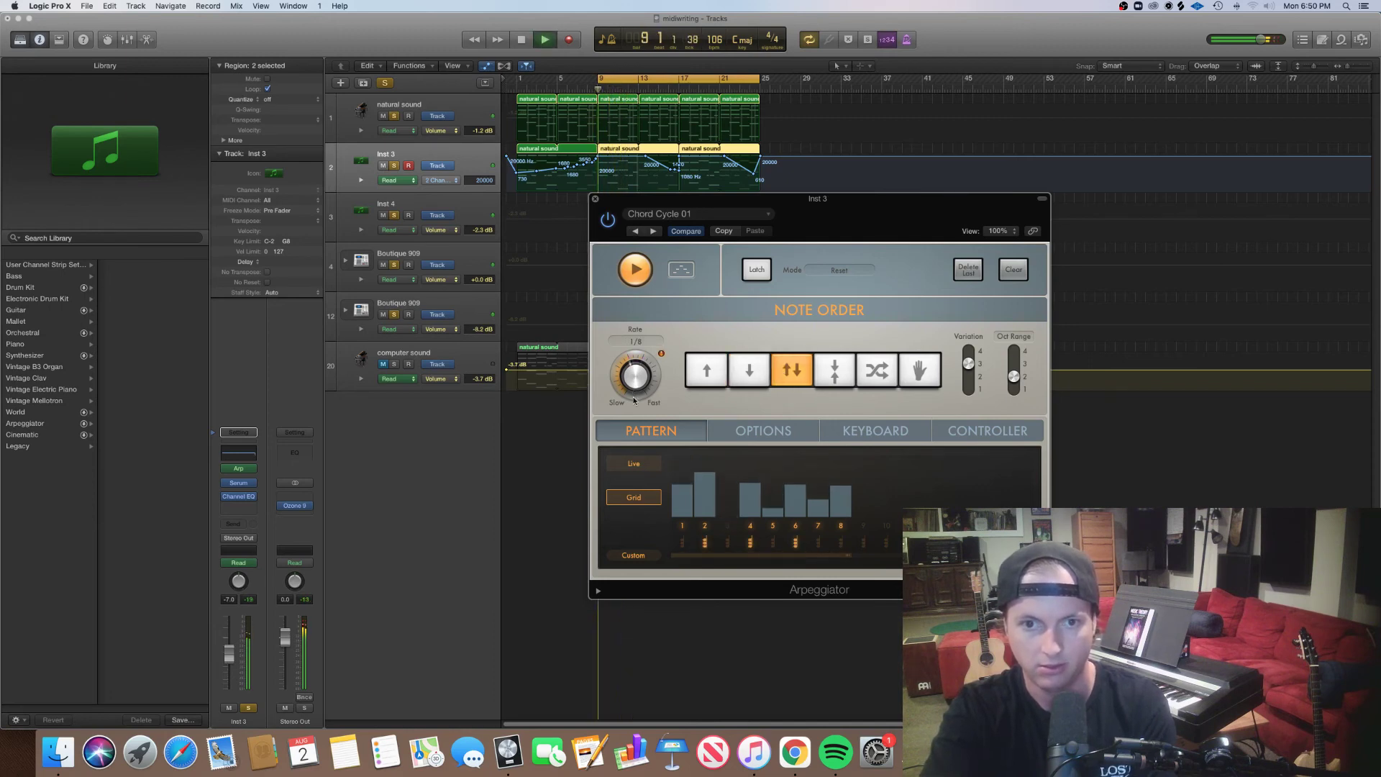
Audition the Twelve Beats Cycle 04 preset in Inst 3's Arpeggiator, and switch back to the Chord Cycle 01 preset.
left_click(634, 231)
key("space")
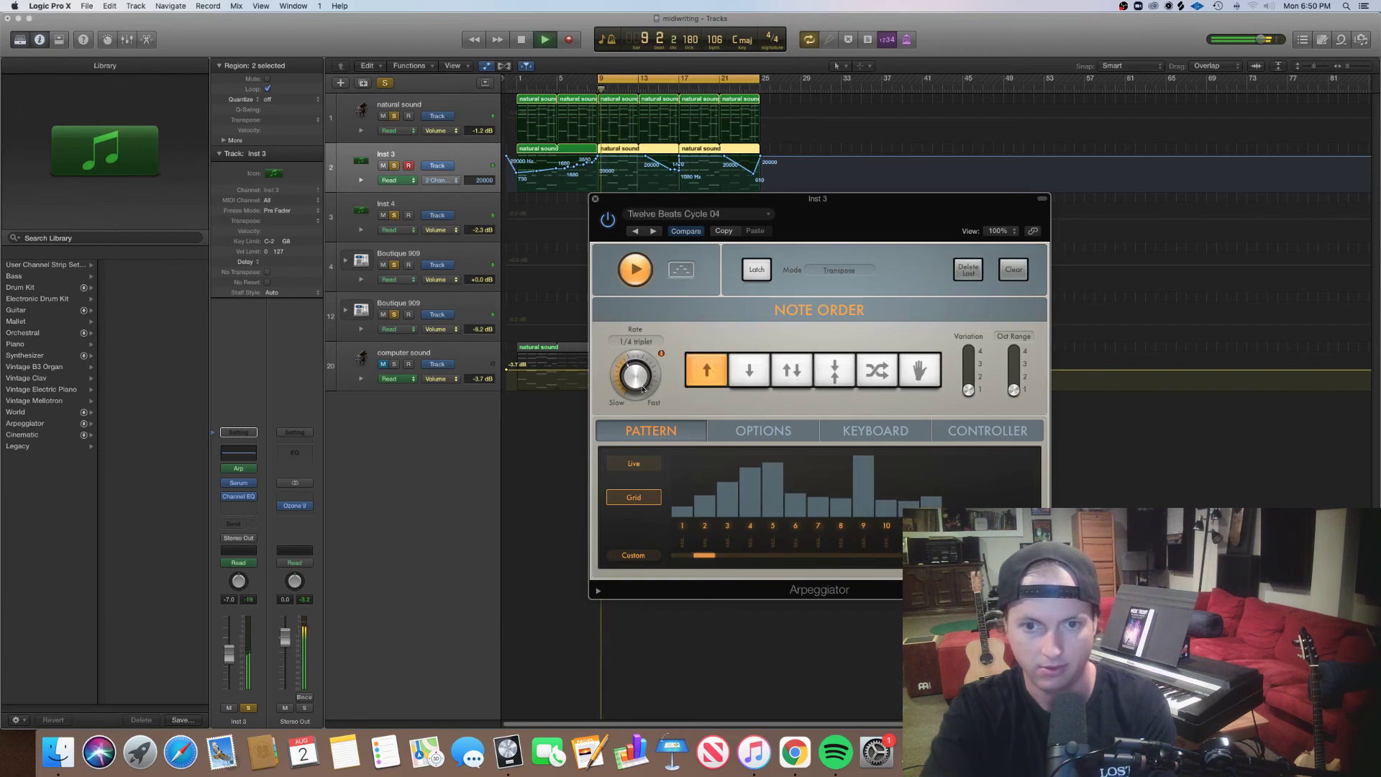
left_click(689, 214)
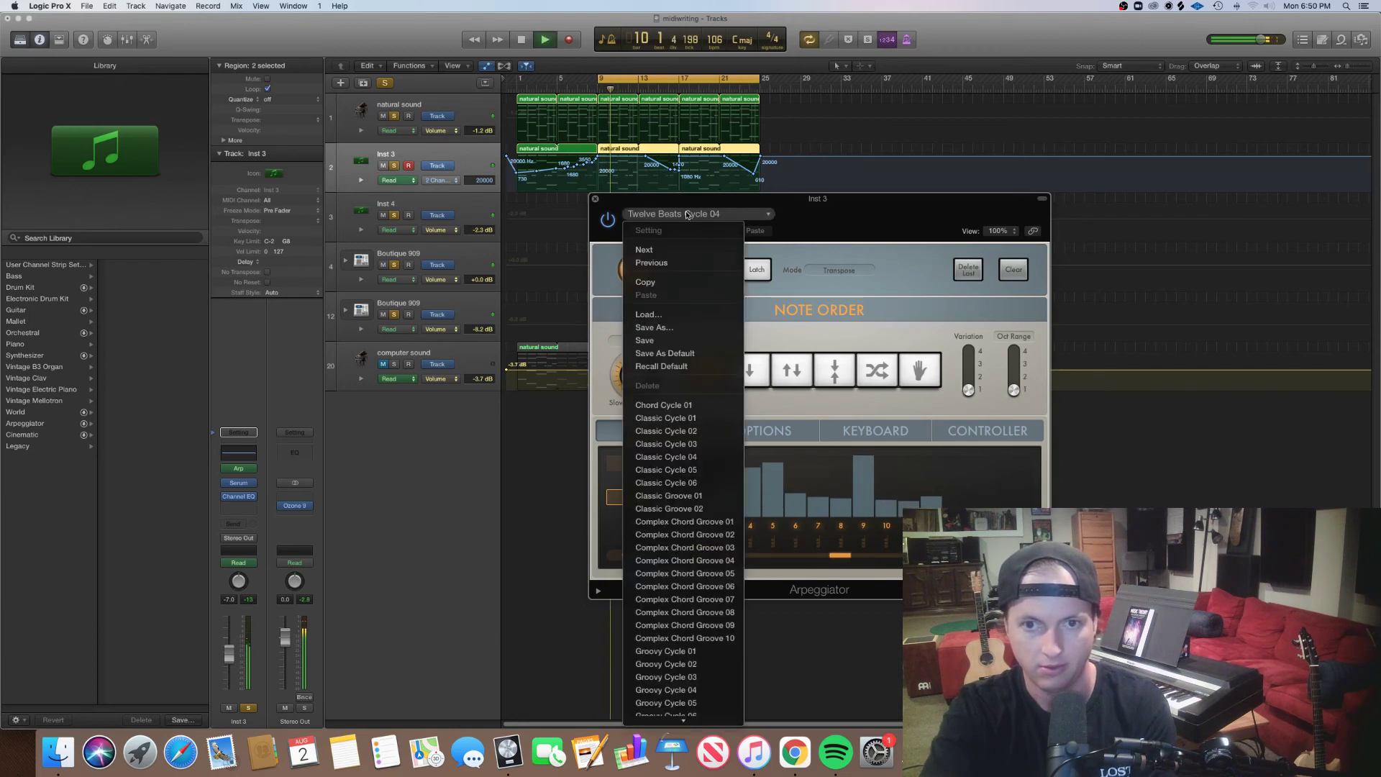
left_click(692, 408)
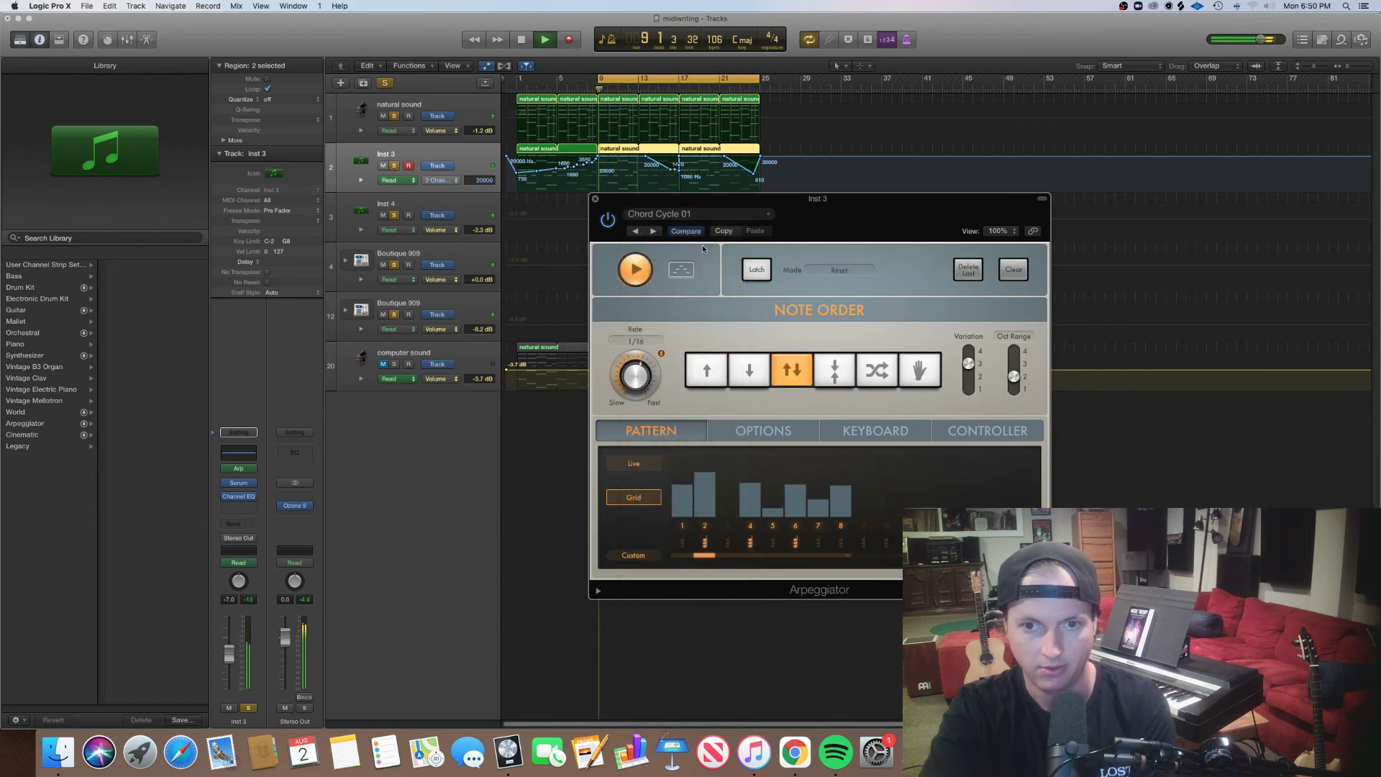
Load the Complex Chord Groove 01 preset at a 1/8 rate in Inst 3's Arpeggiator, audition it from bar 9 and close the plug-in.
left_click(702, 214)
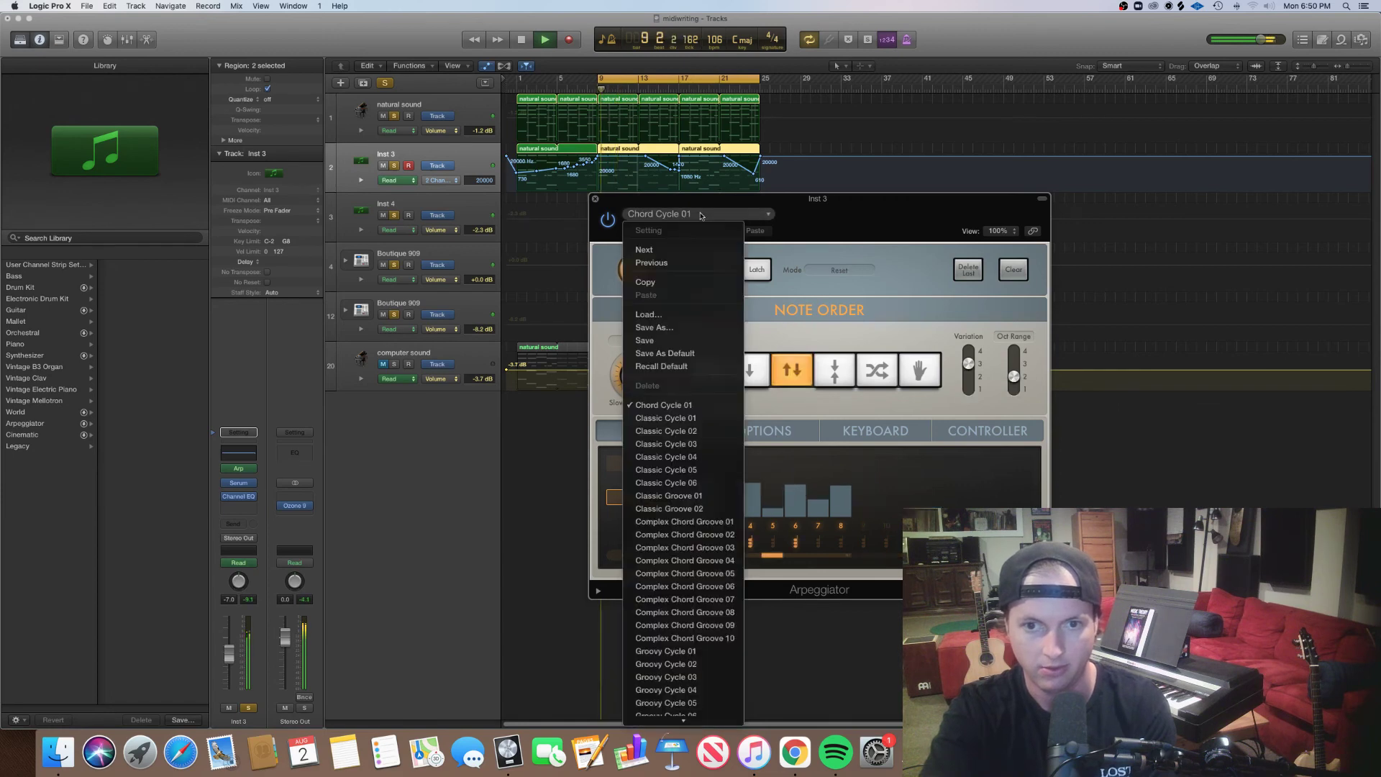
left_click(710, 522)
key("space")
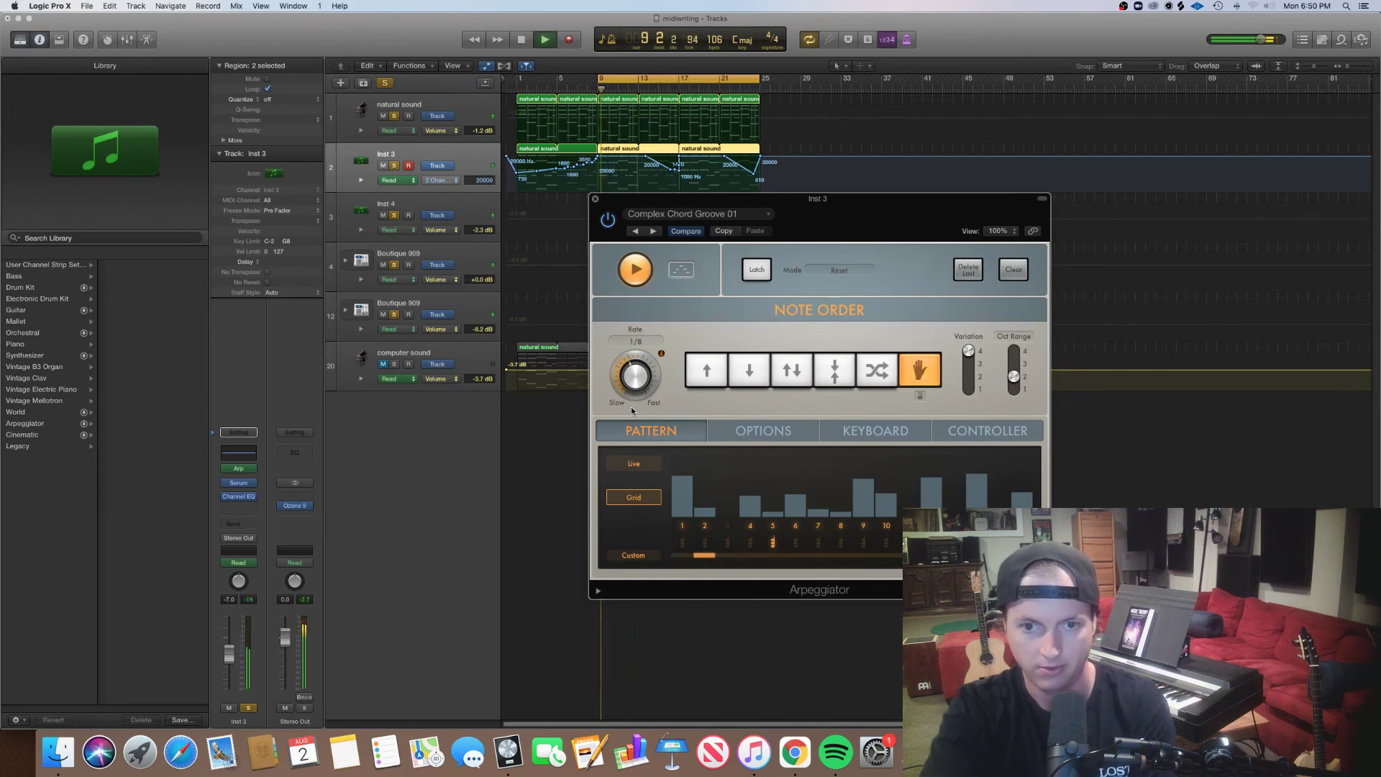
left_click(595, 200)
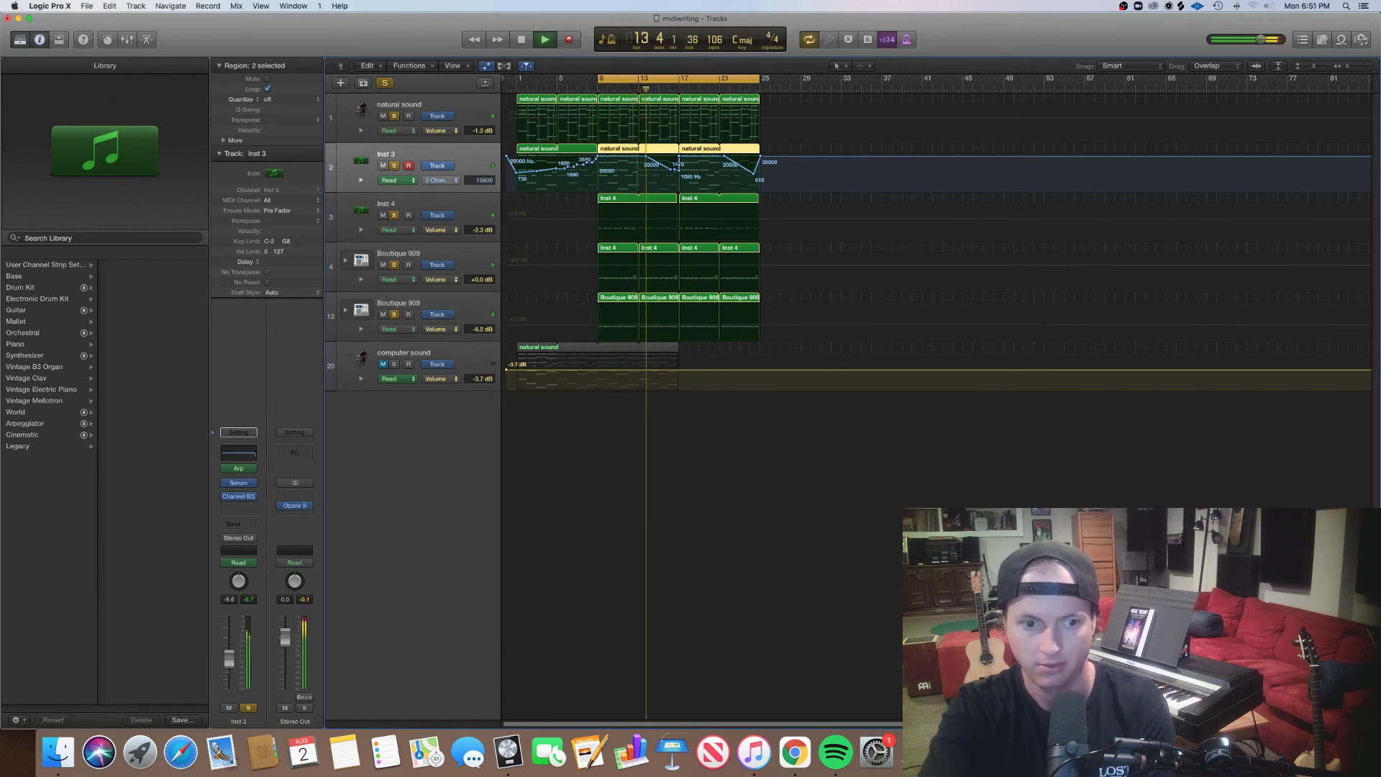
Open Serum on Inst 3, enable oscillator B and set oscillator A's warp mode to FM (from B).
left_click(240, 483)
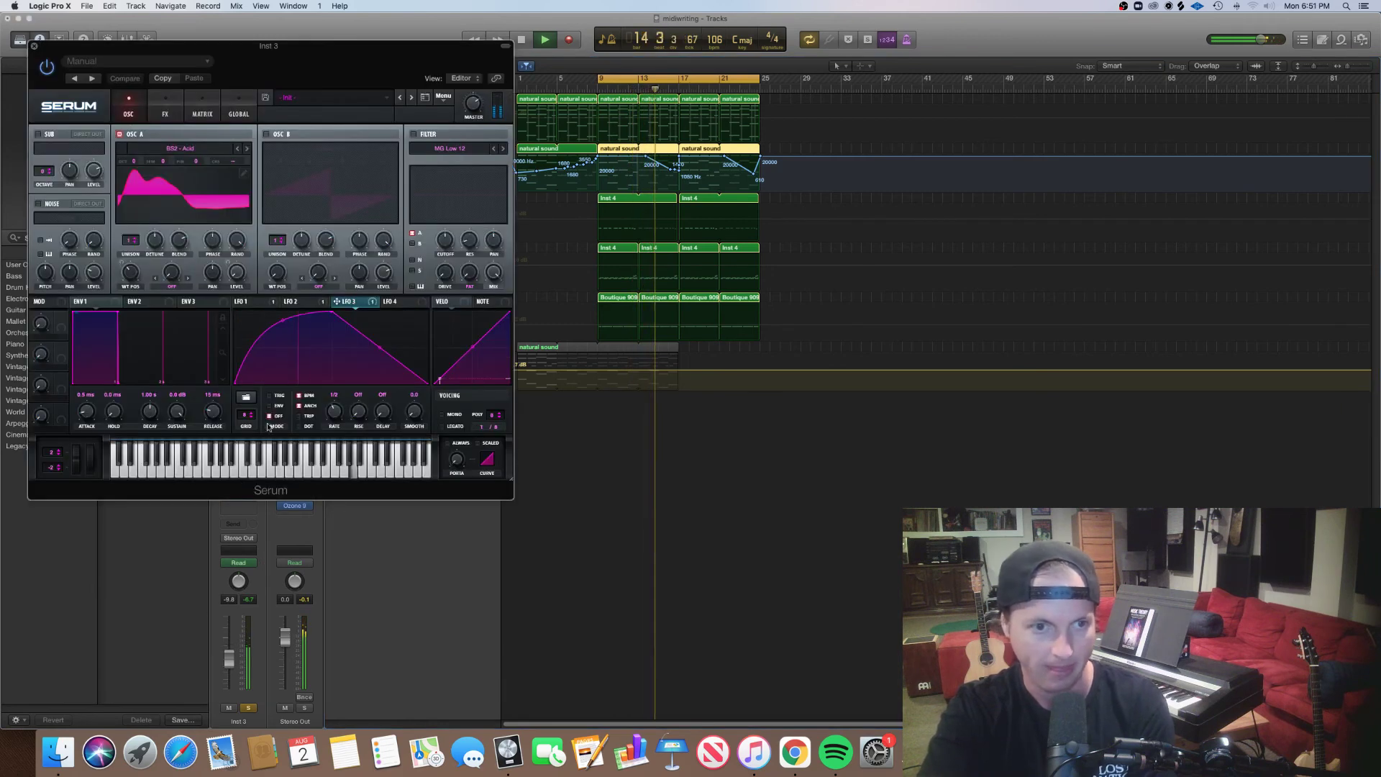
left_click(266, 134)
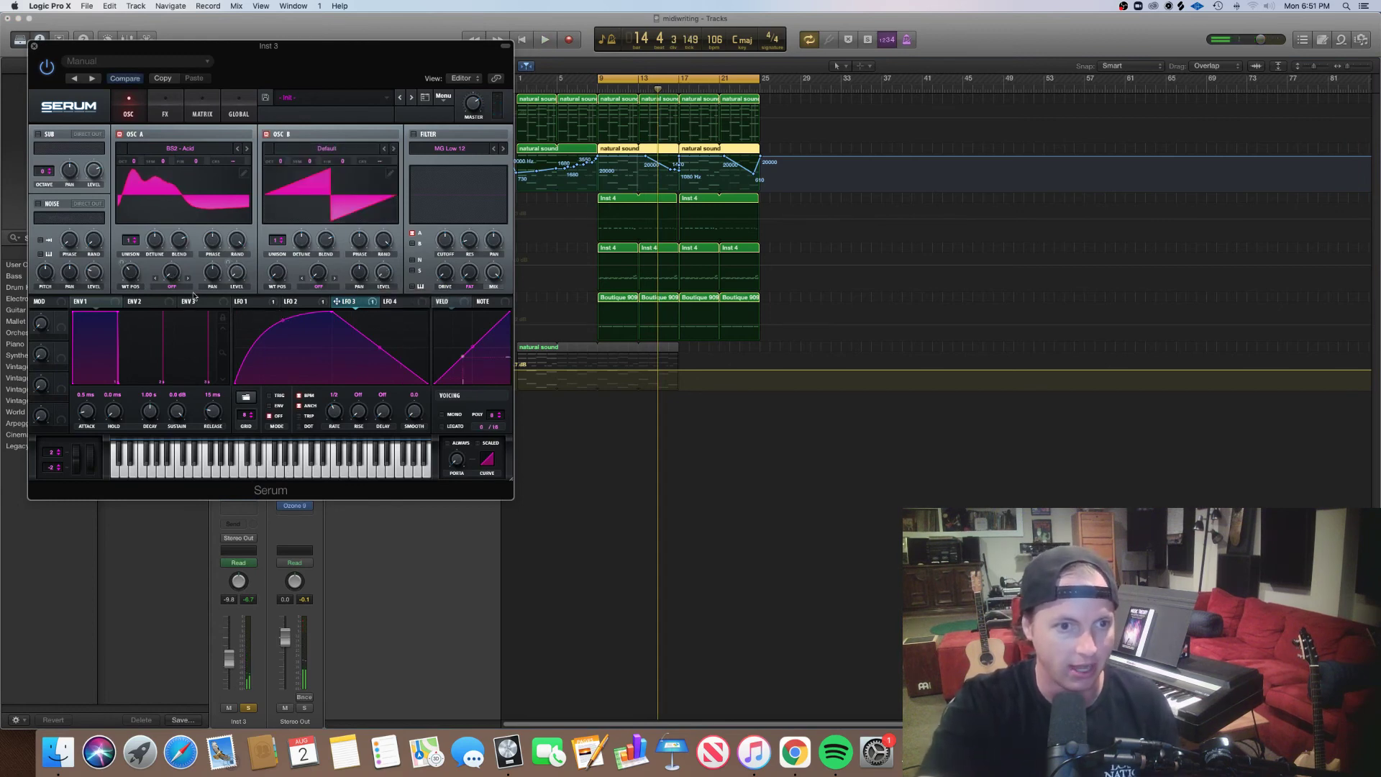
left_click(172, 286)
left_click(184, 472)
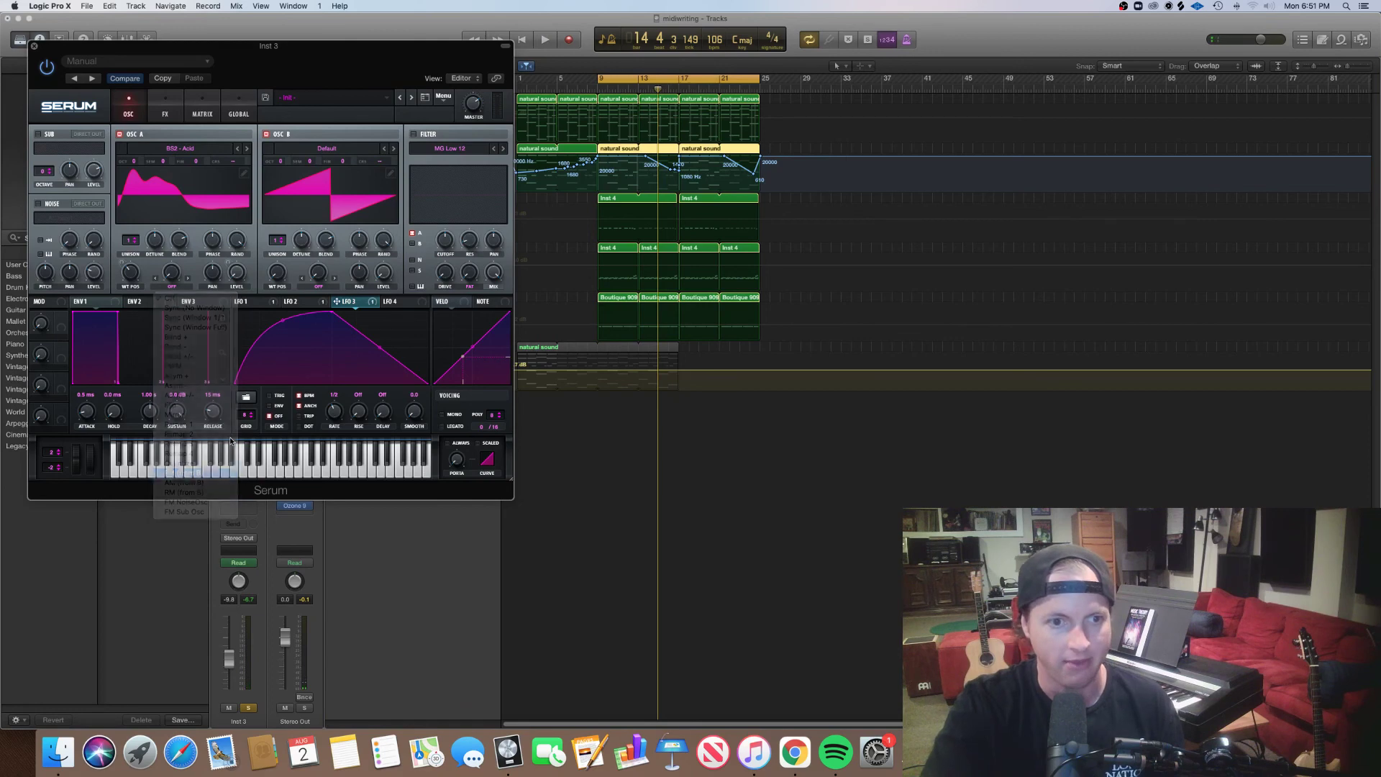